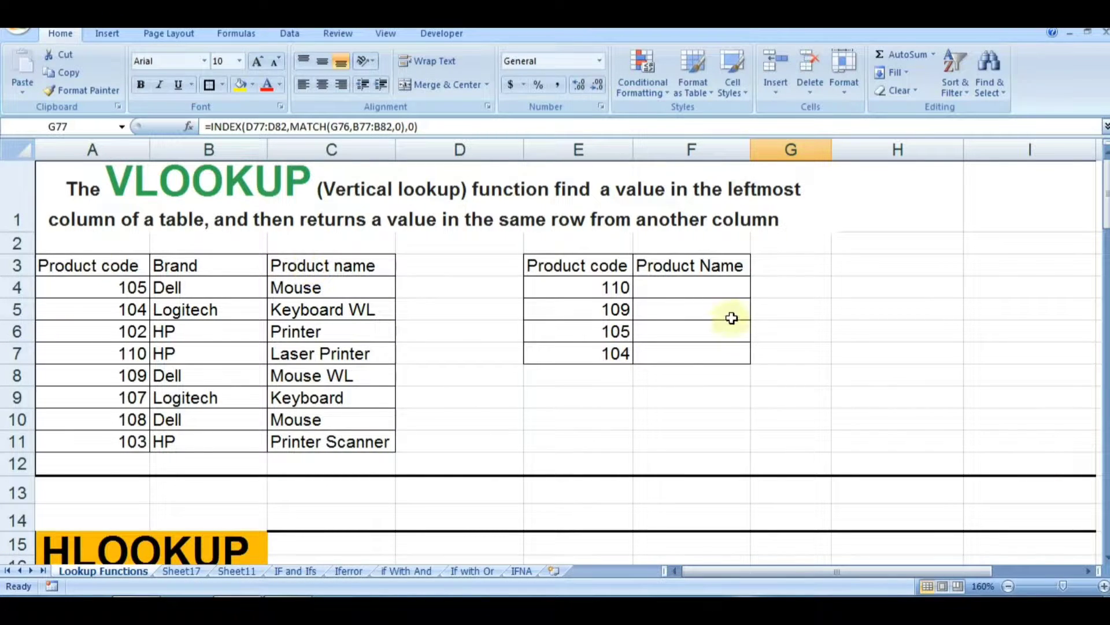
- Enter =VLOOKUP(E4,$A$3:$C$11,3,0) in F4 to return the product name for the first product code
click(698, 292)
text(=)
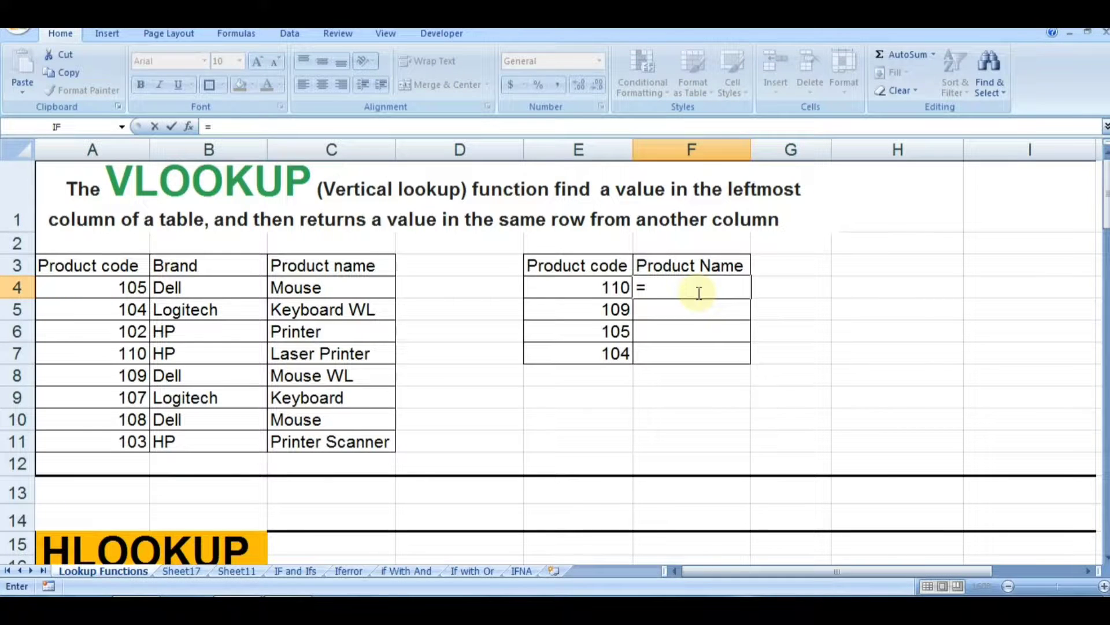
text(vlo)
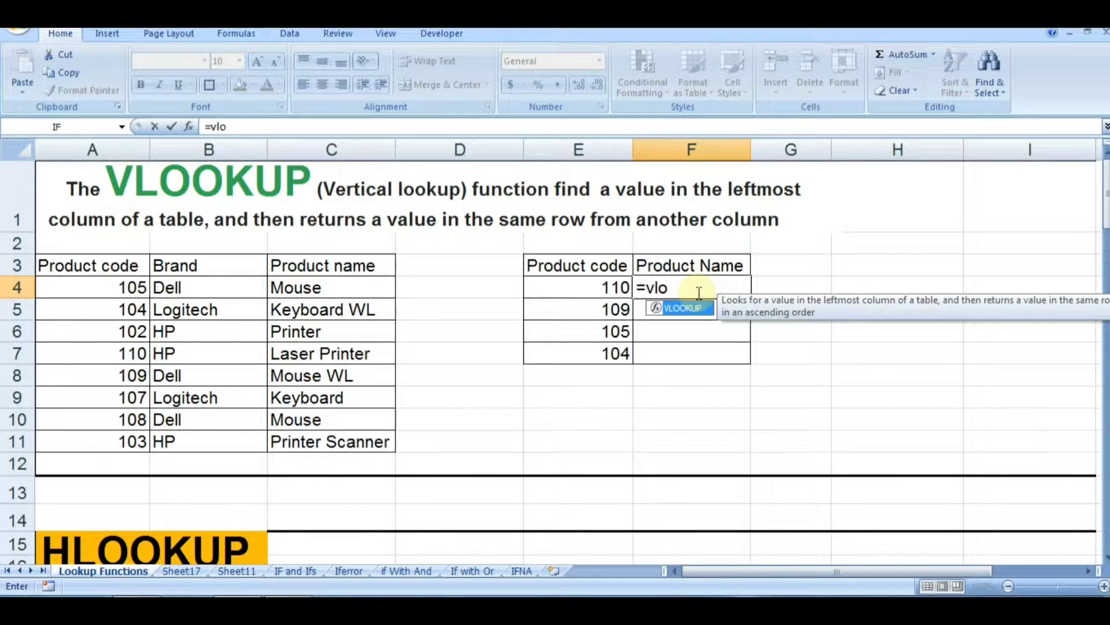
key(Tab)
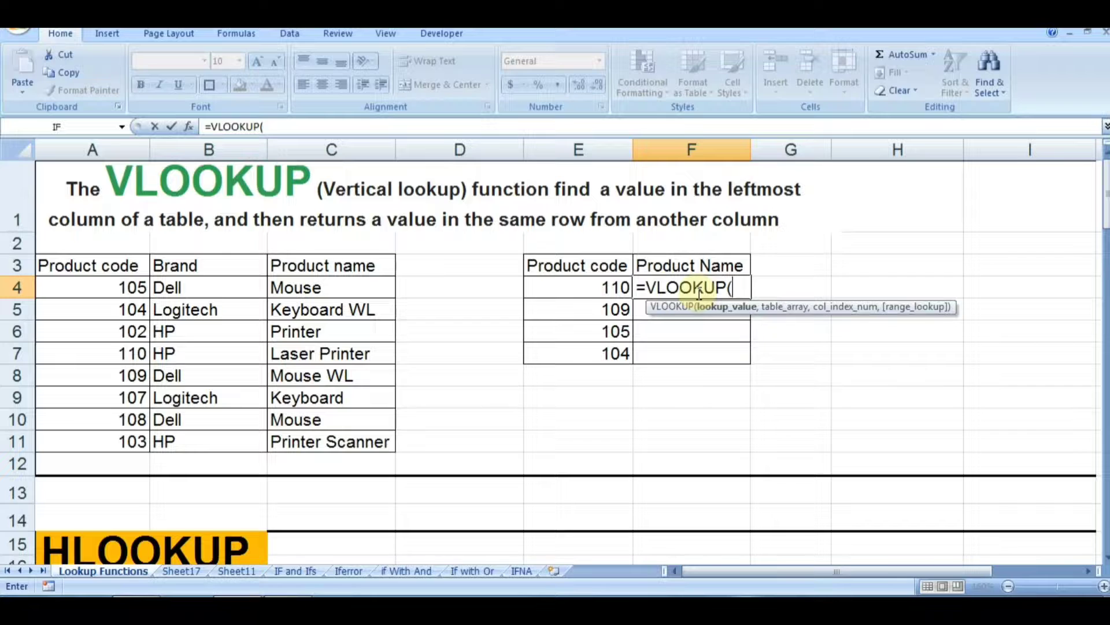
key(Left)
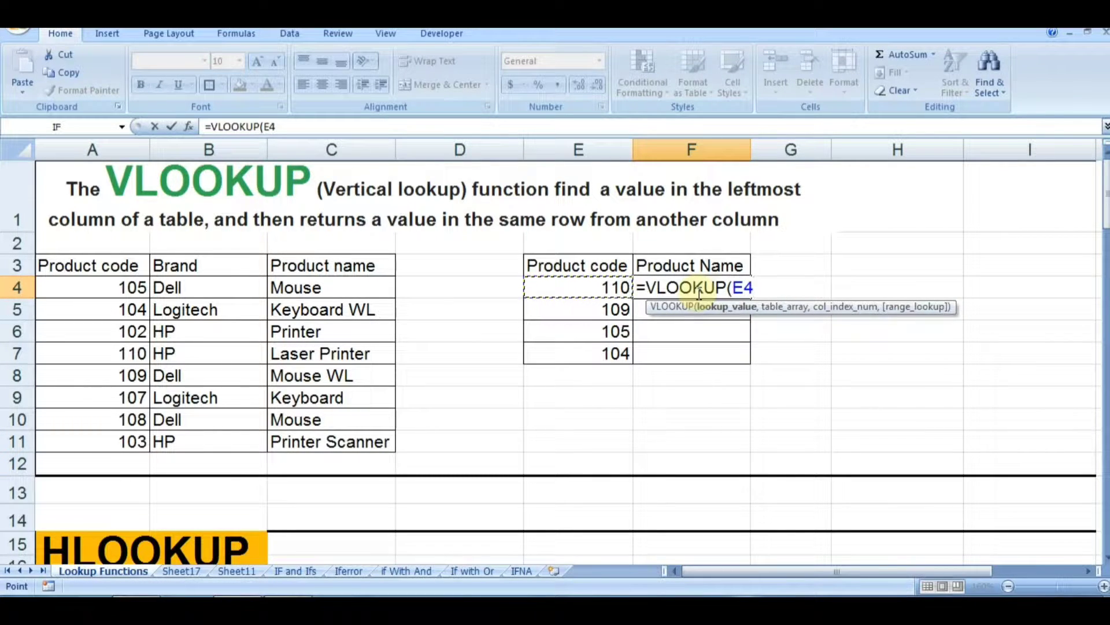
text(,)
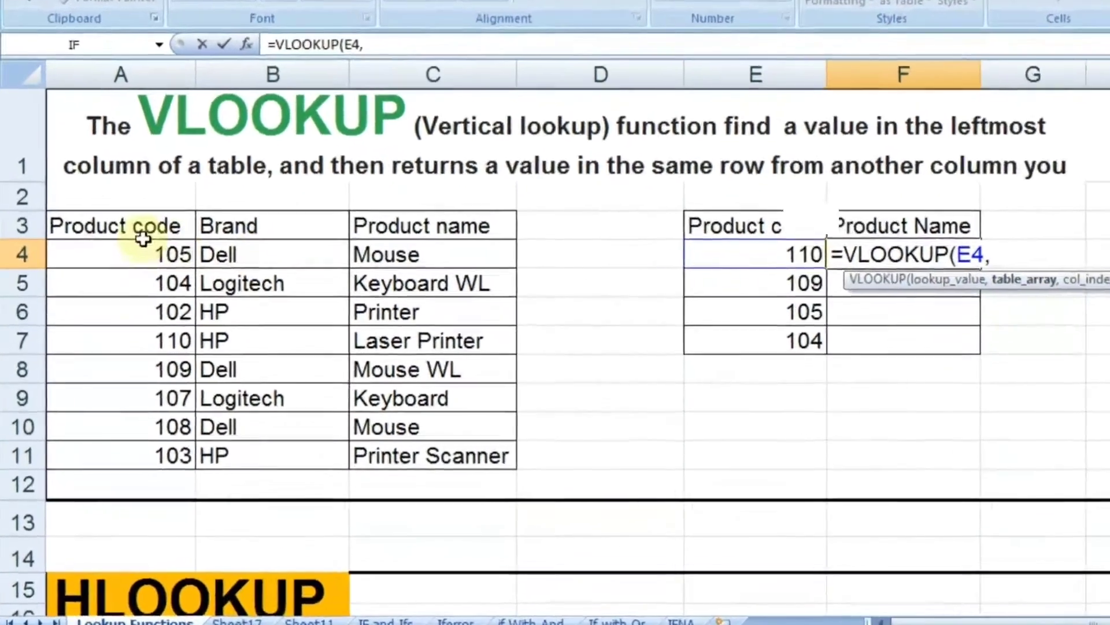
drag(143, 238, 509, 460)
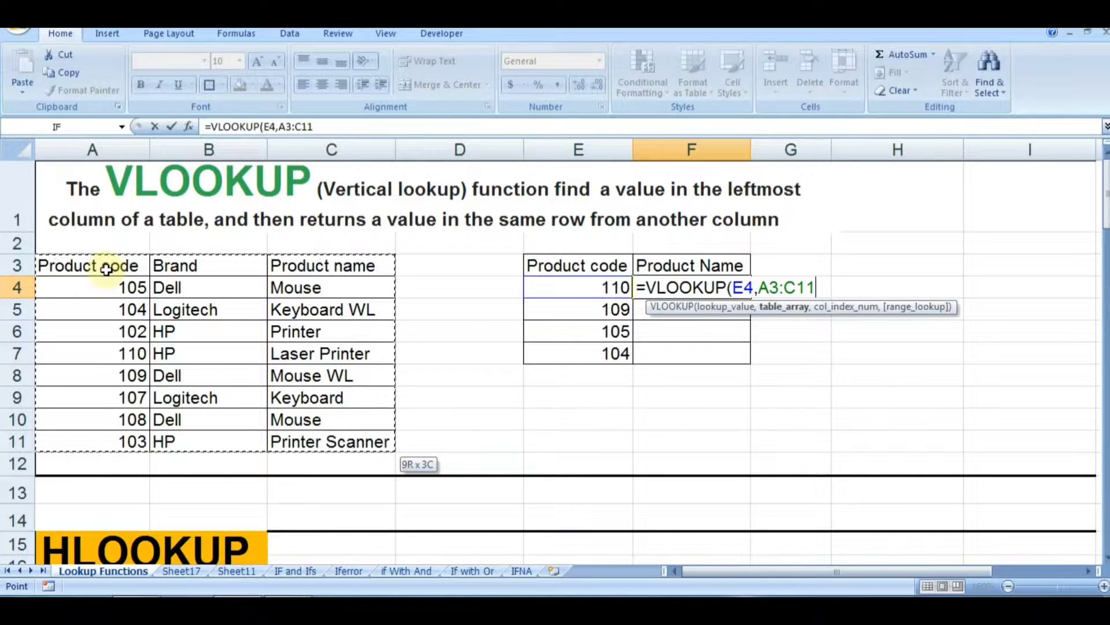
key(F4)
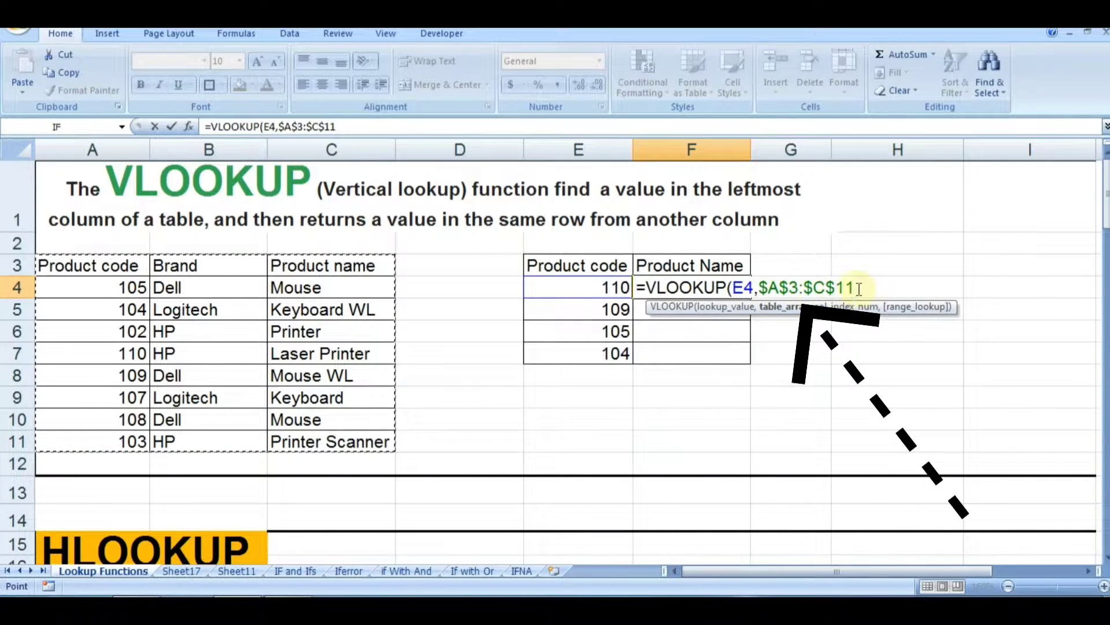
text(,)
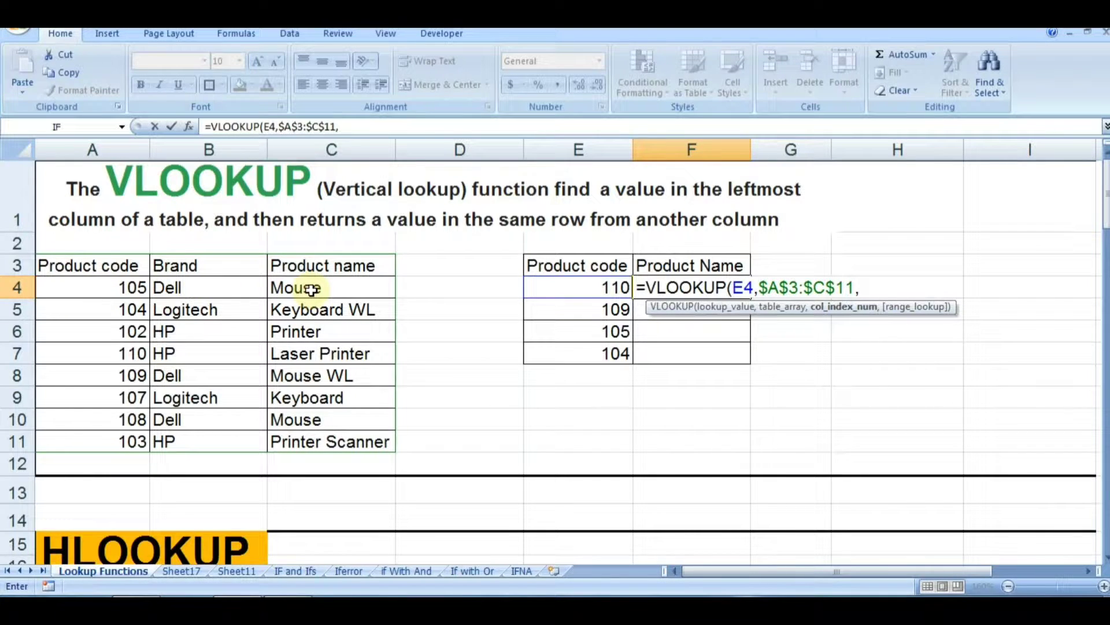
text(3,)
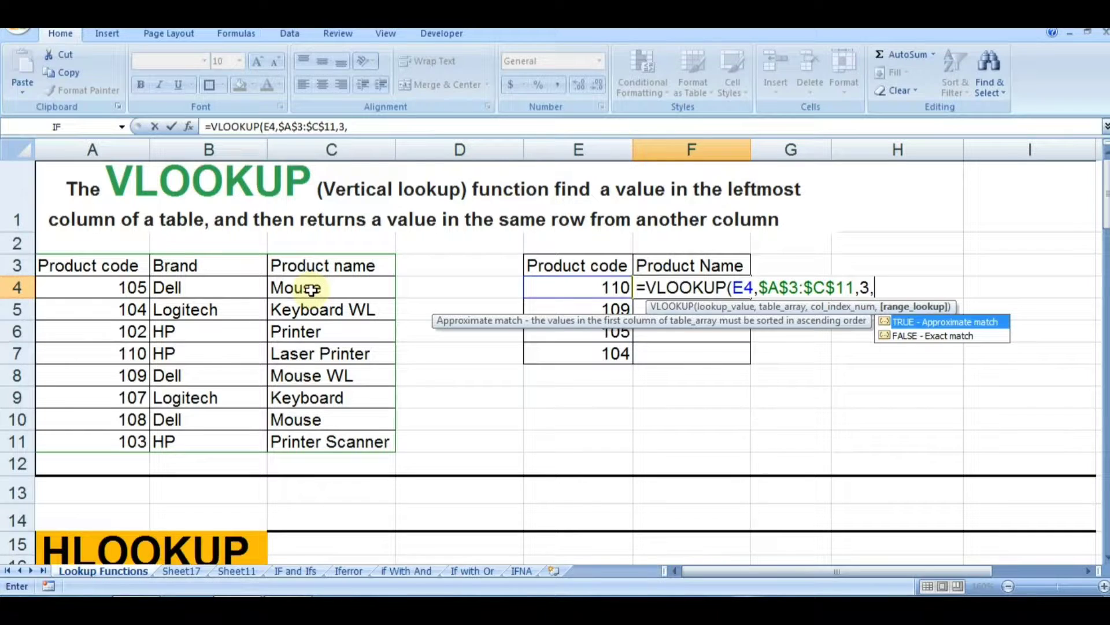
text(0))
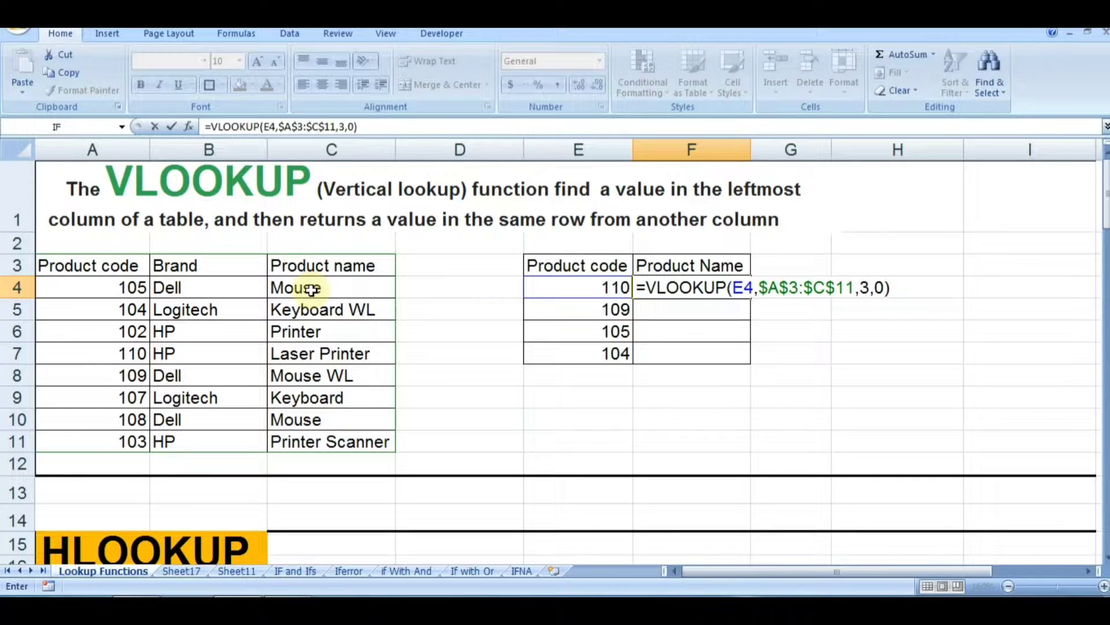
key(Return)
- Fill the VLOOKUP formula from F4 down through F7
key(Up)
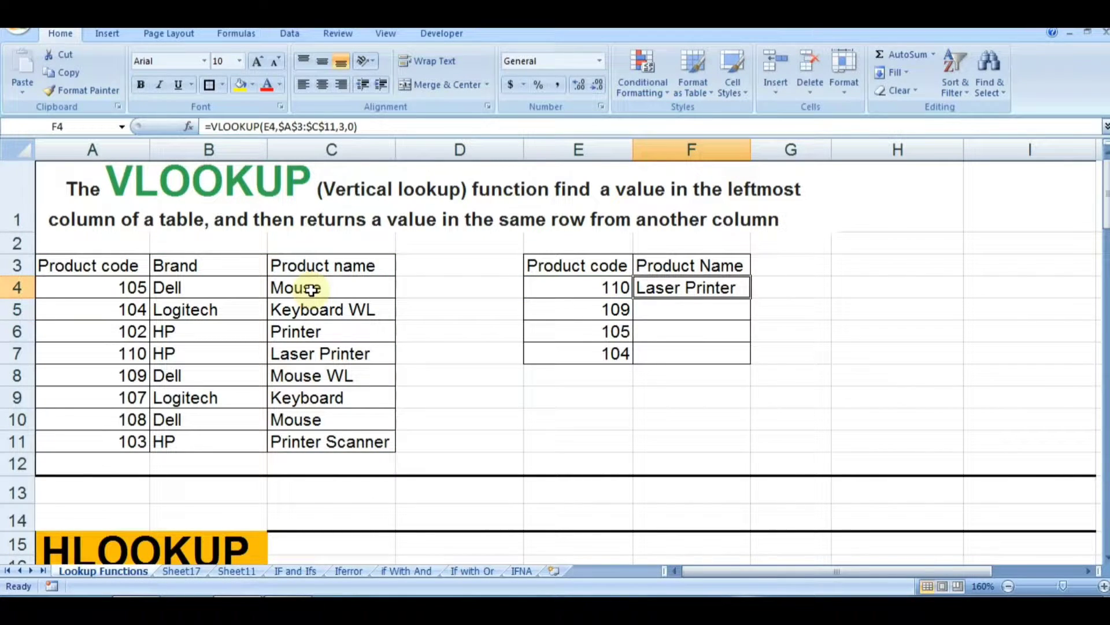
key(shift+Down)
key(shift+Down)
key(shift+Down)
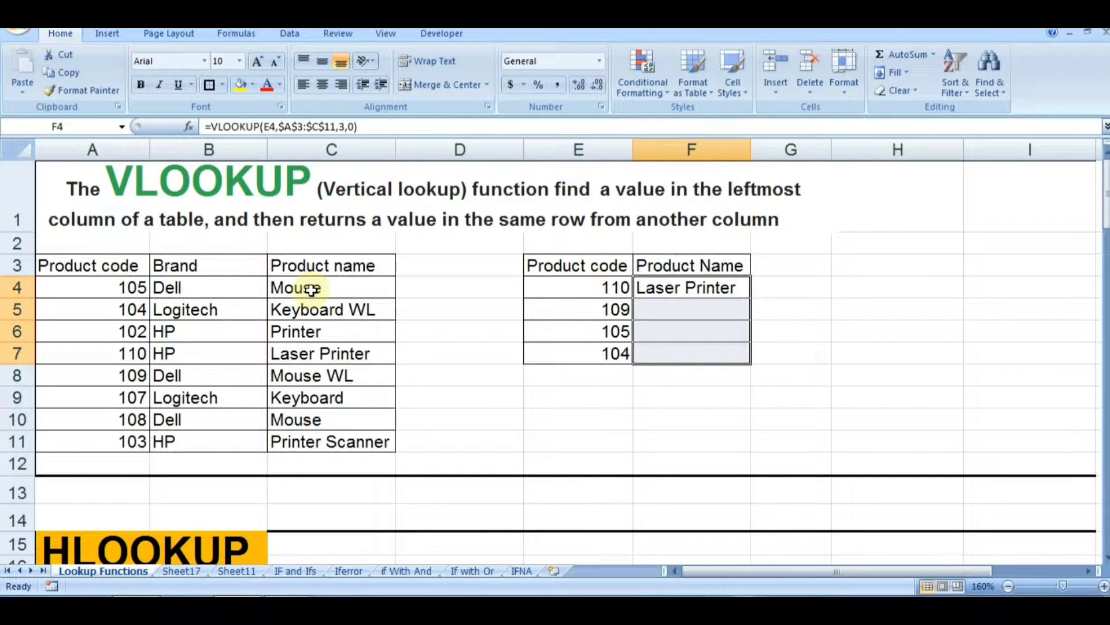
key(ctrl+d)
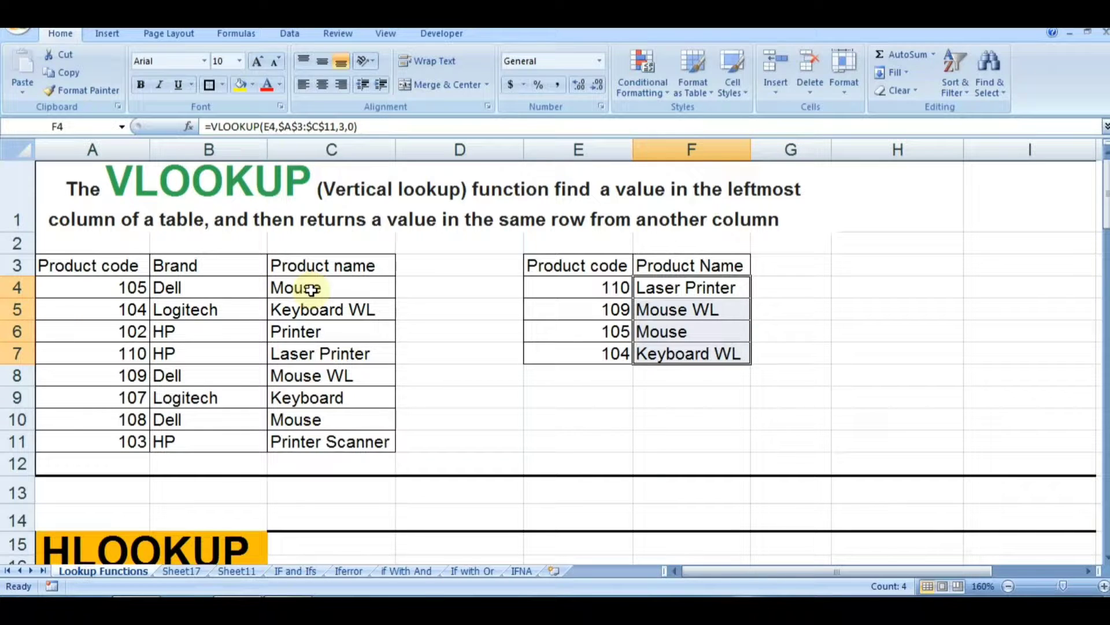
- Compare the looked-up names for product codes 110 and 109 with their rows in the source table
click(587, 294)
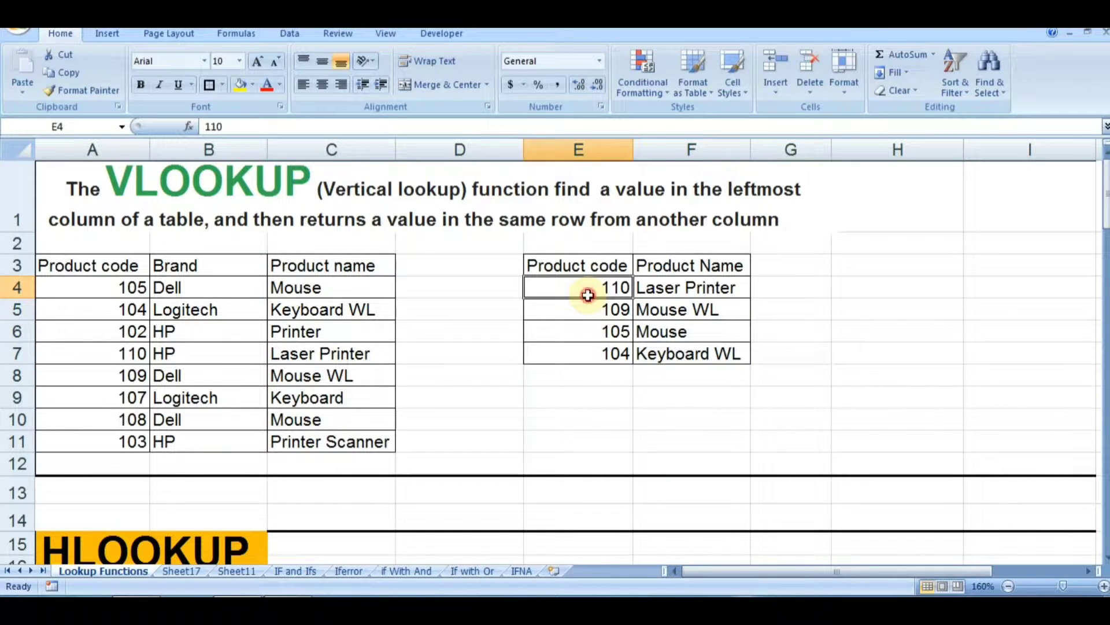
click(118, 355)
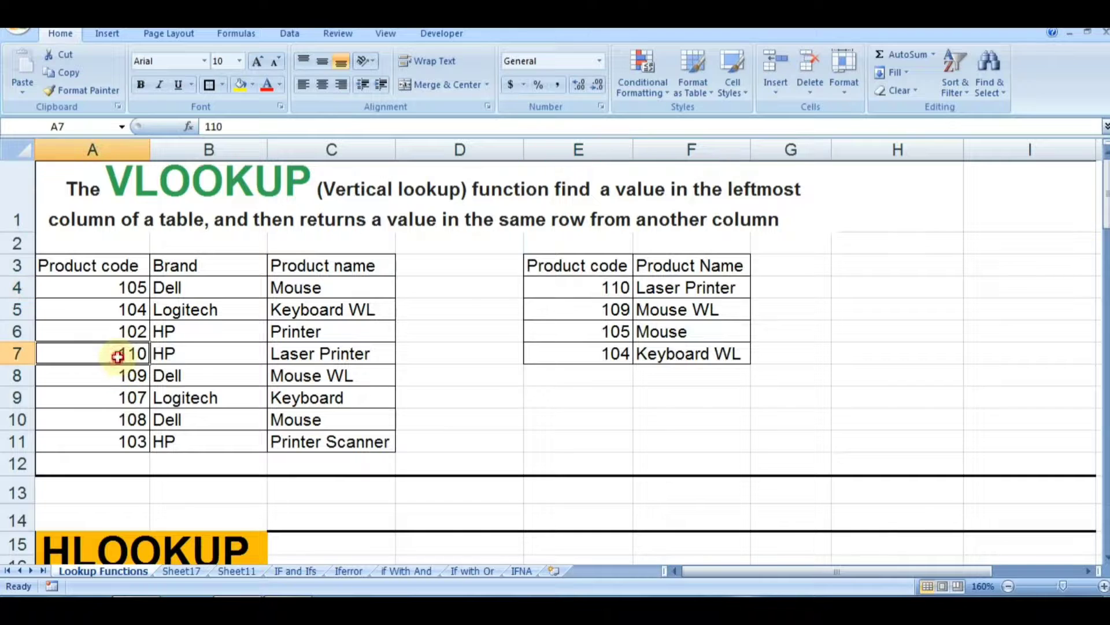
click(350, 354)
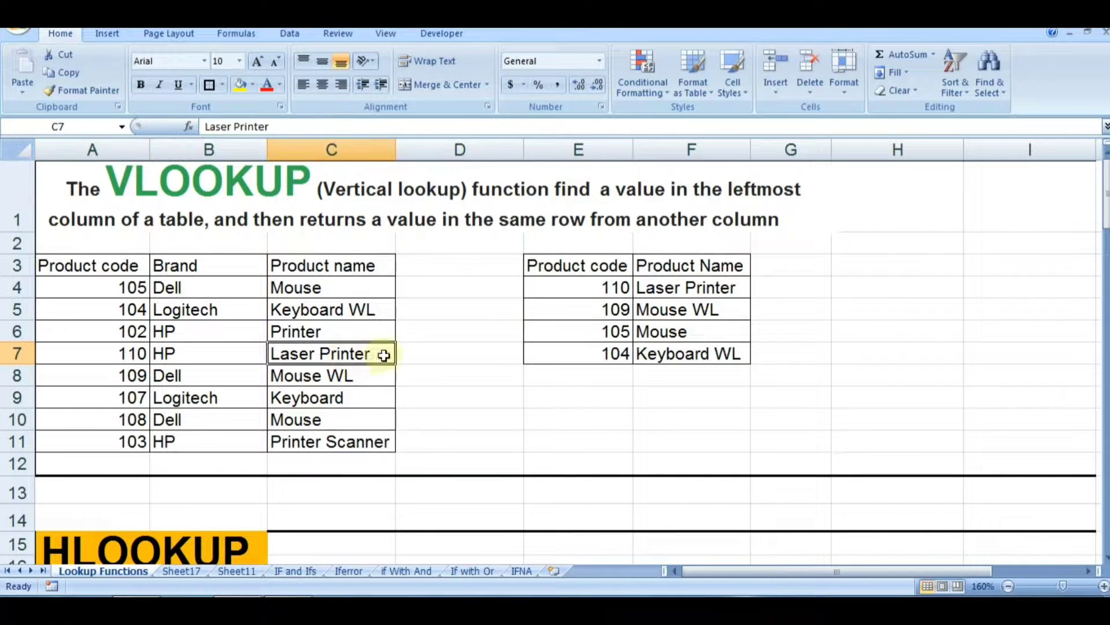
click(663, 291)
click(593, 311)
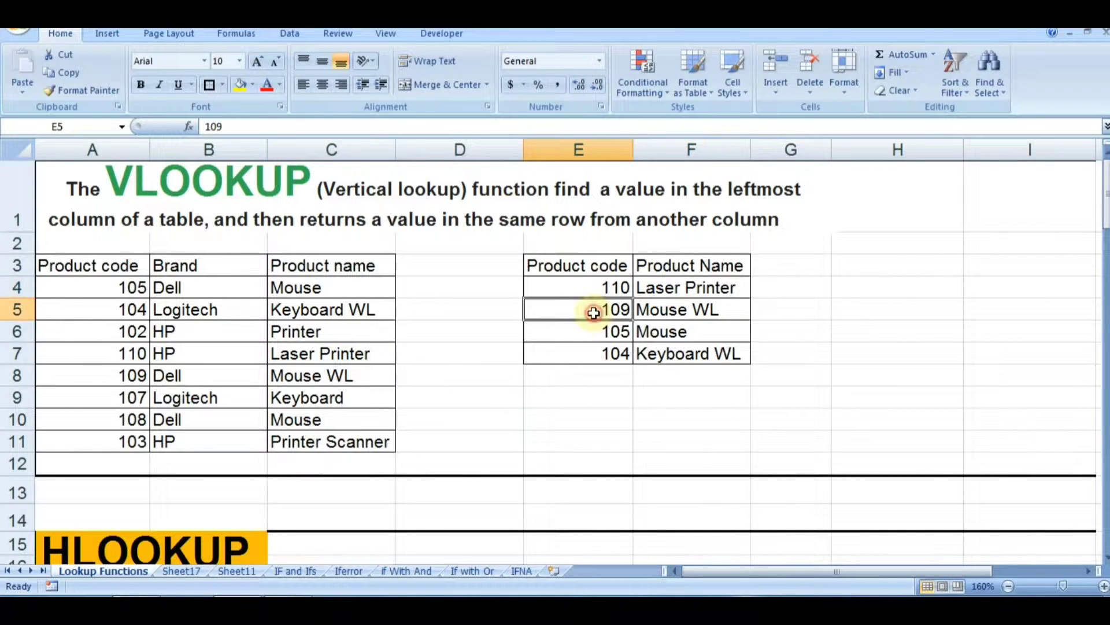
click(120, 377)
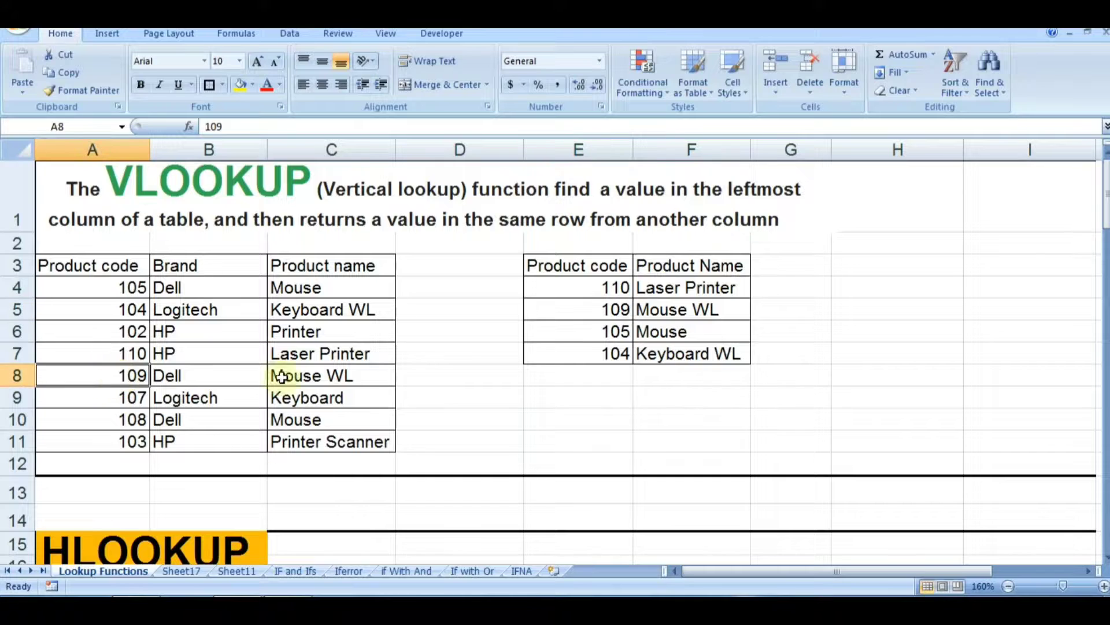
click(315, 377)
click(695, 315)
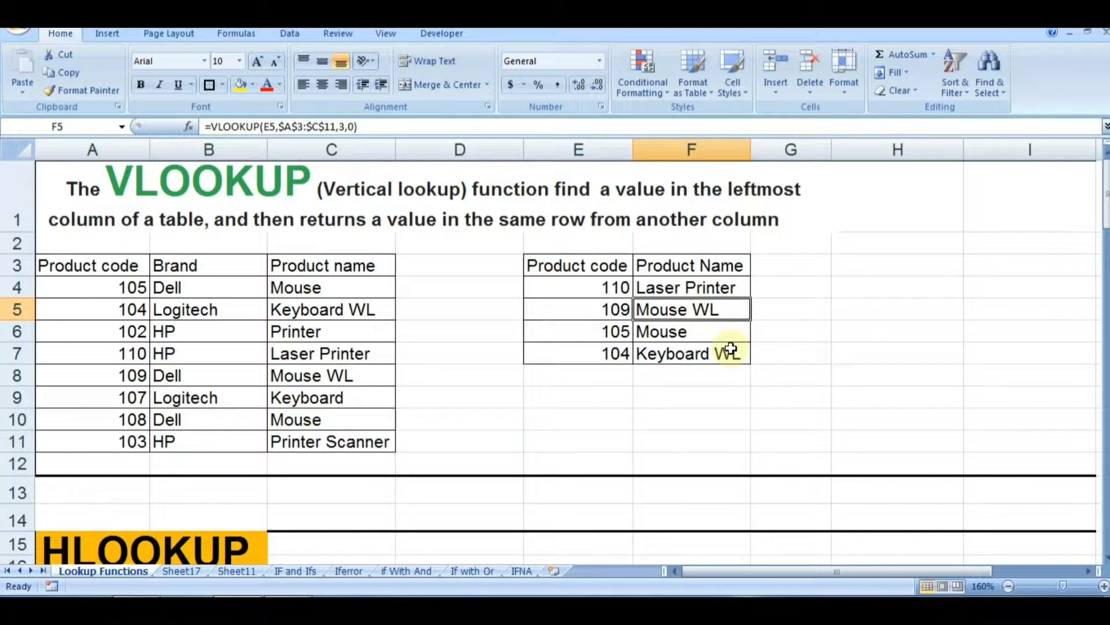
- Start an HLOOKUP formula in B24 of the HLOOKUP section, using A24 as the lookup value
scroll(579, 454, down, 4)
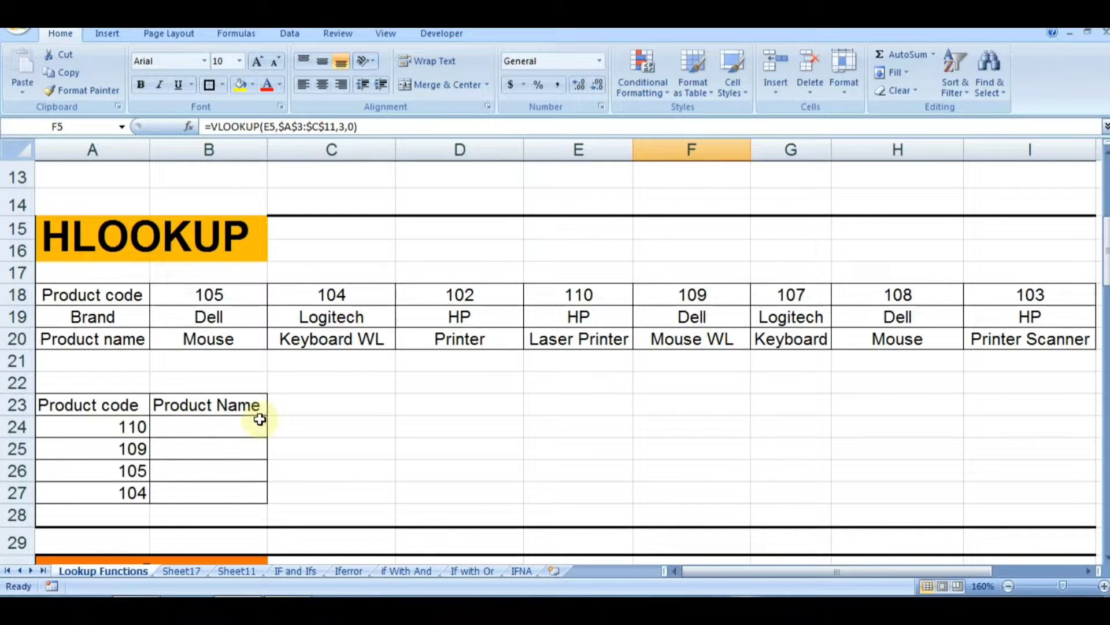
click(217, 426)
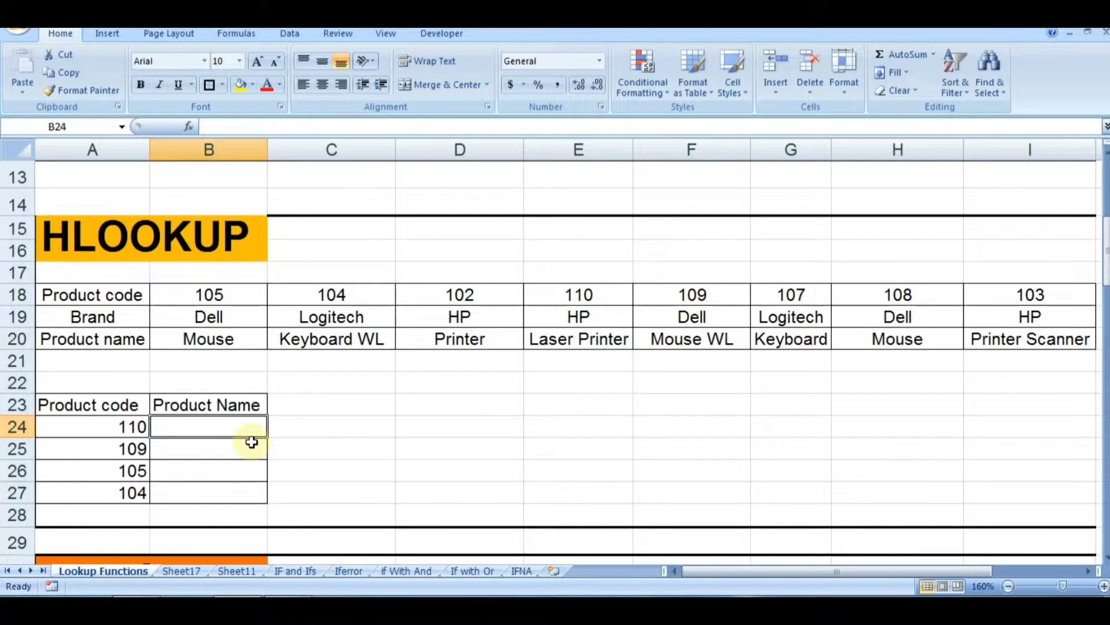
text(=)
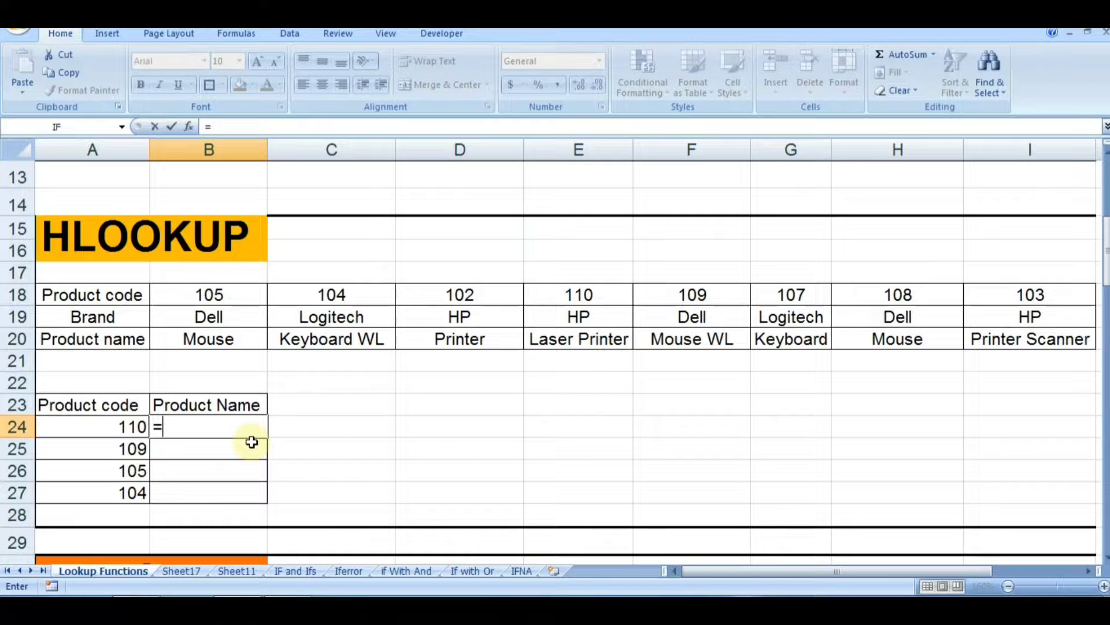
text(hlo)
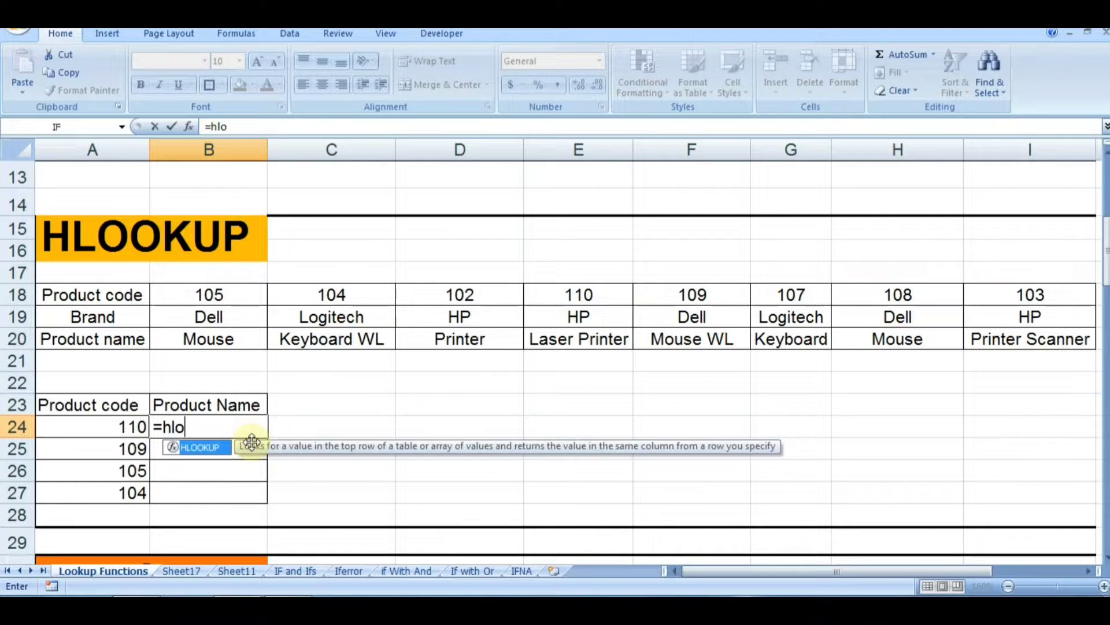
key(Tab)
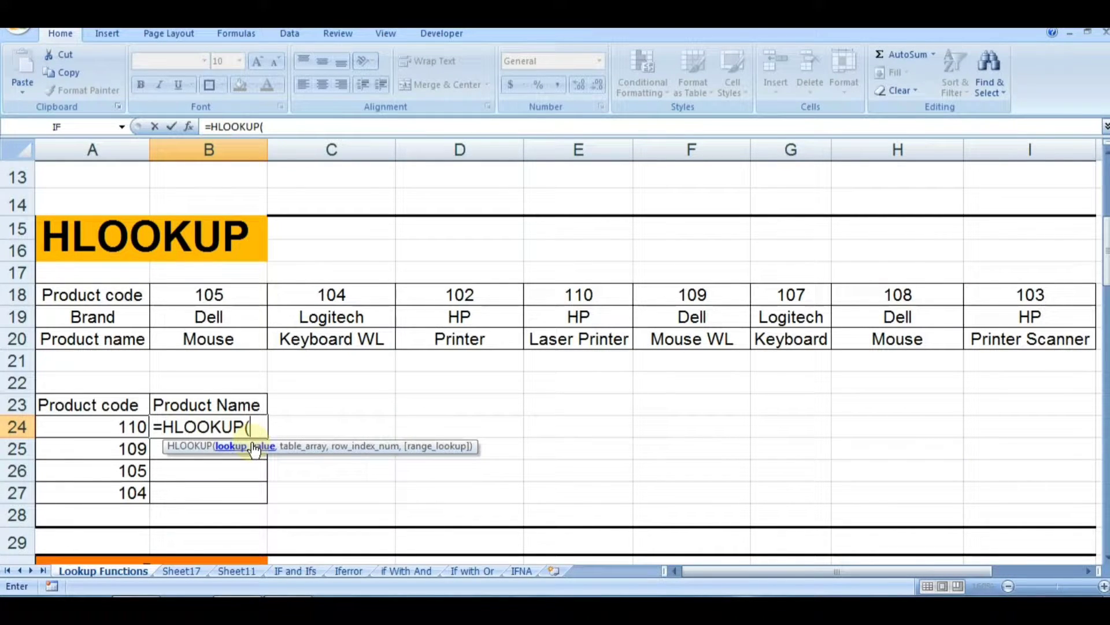
click(88, 430)
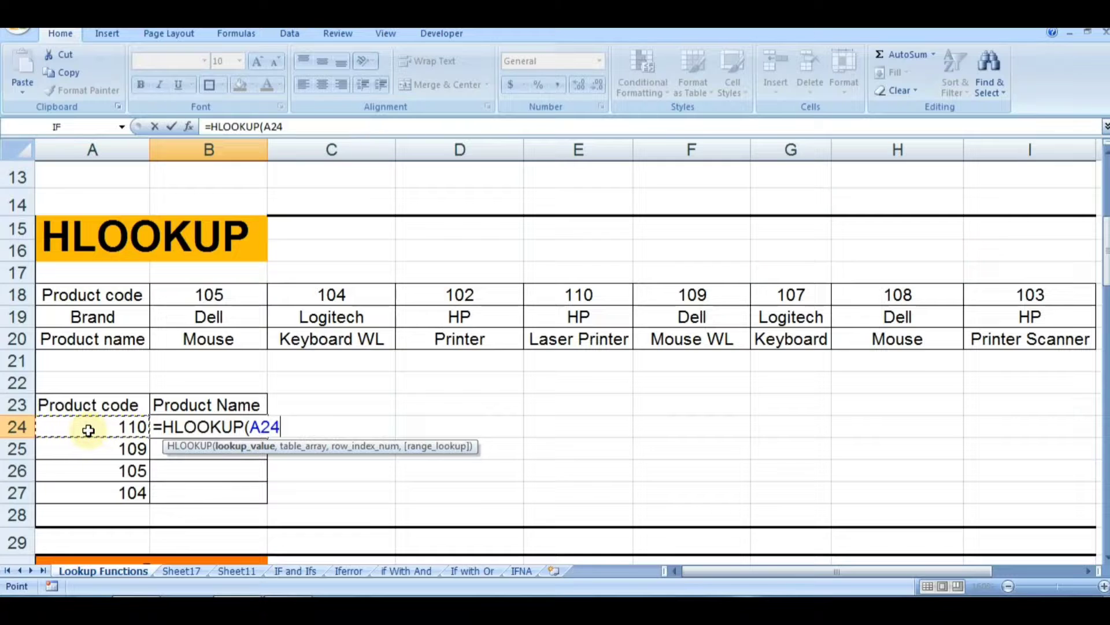
text(,)
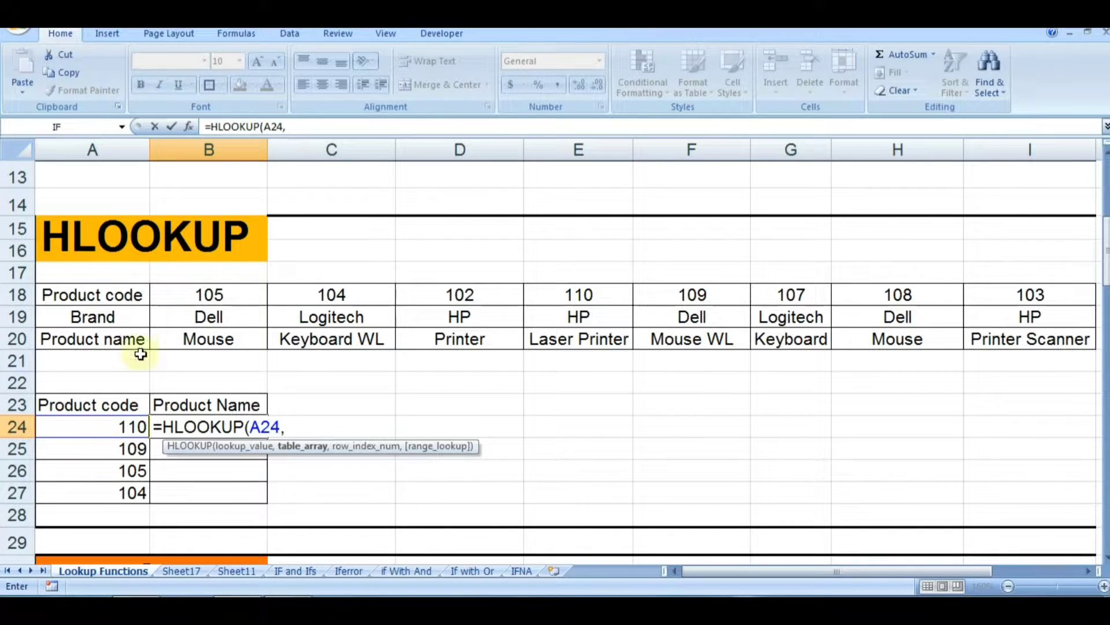
- Set the HLOOKUP table array to the horizontal product table as the absolute range $A$18:$I$20
click(68, 298)
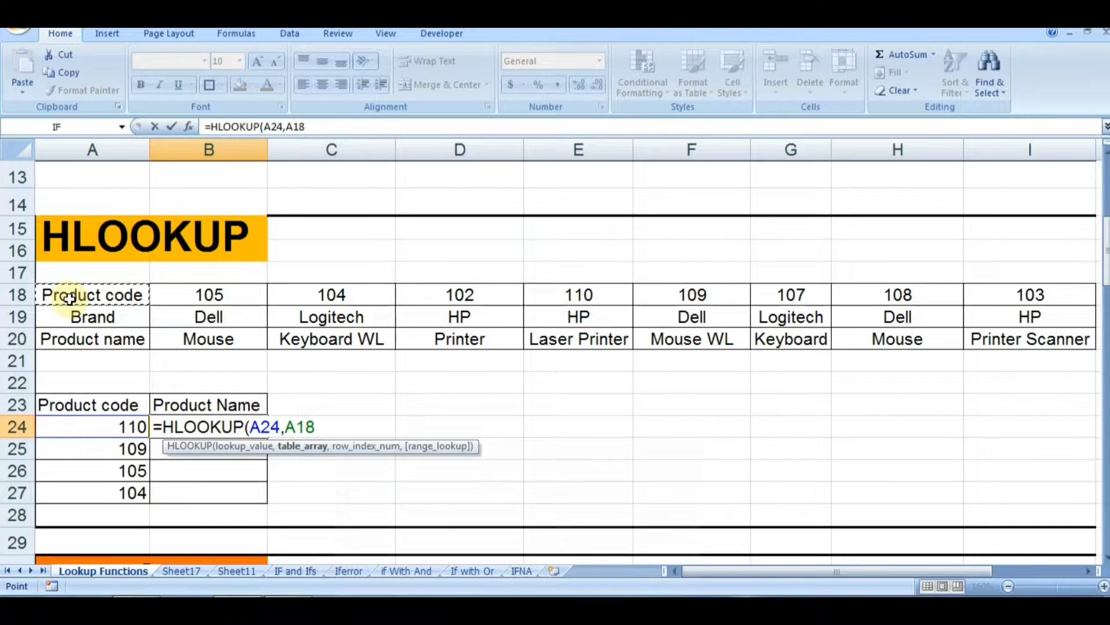
key(shift+Right)
key(shift+Right)
key(shift+Right)
key(shift+Right)
key(shift+Right)
key(shift+Right)
key(shift+Right)
key(shift+Right)
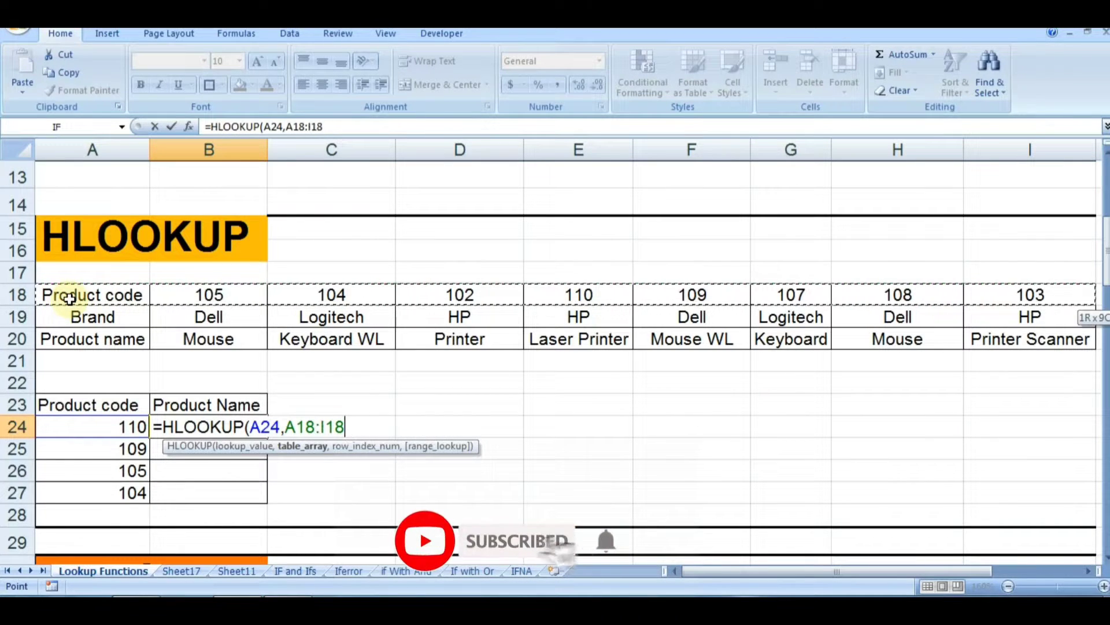
key(shift+Down)
key(shift+Down)
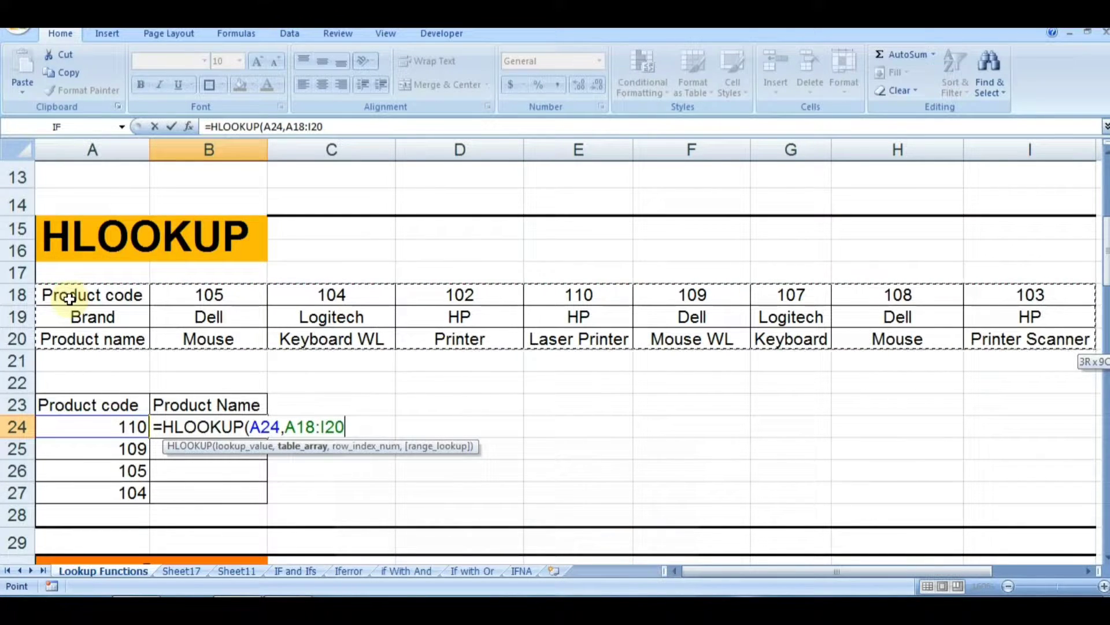
key(F4)
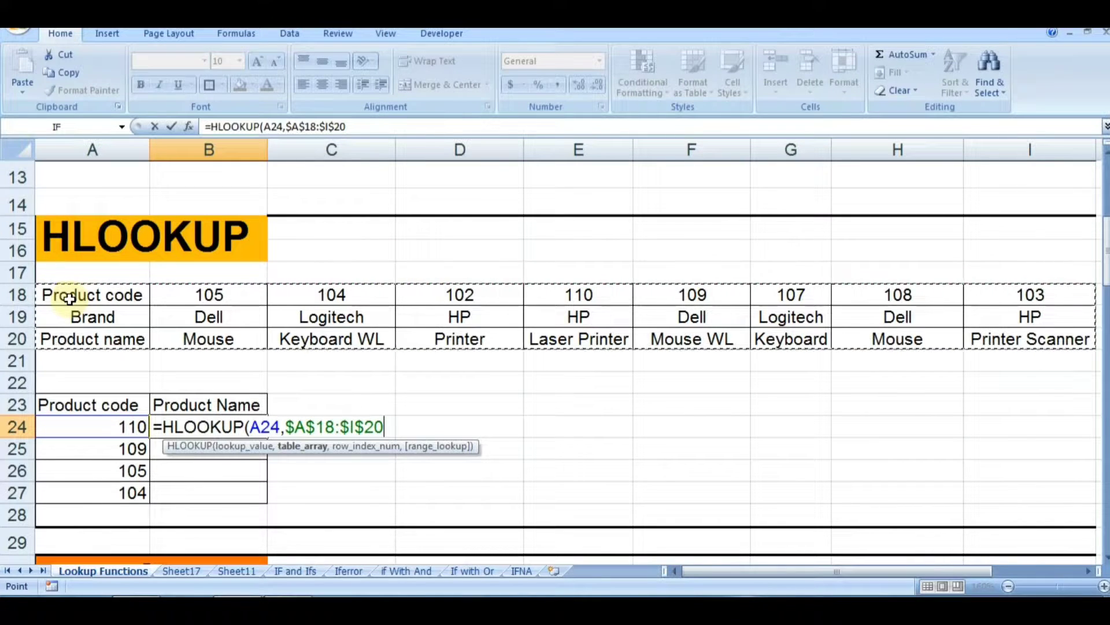
- Complete the HLOOKUP formula in B24 with row index 3 and range lookup 0 for an exact match
text(,)
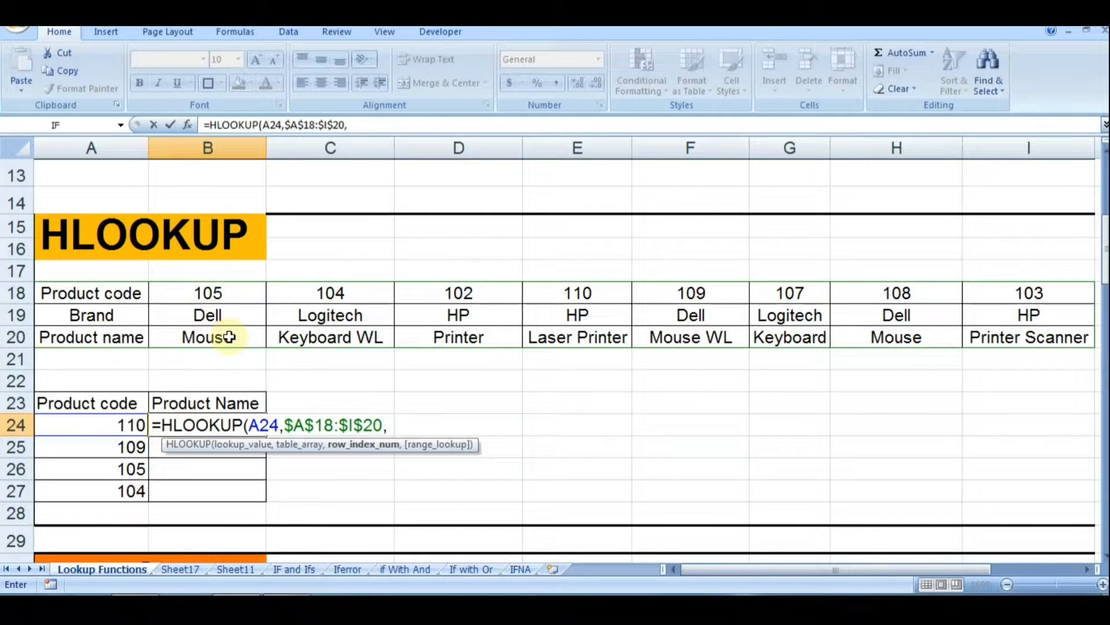
text(3,0)
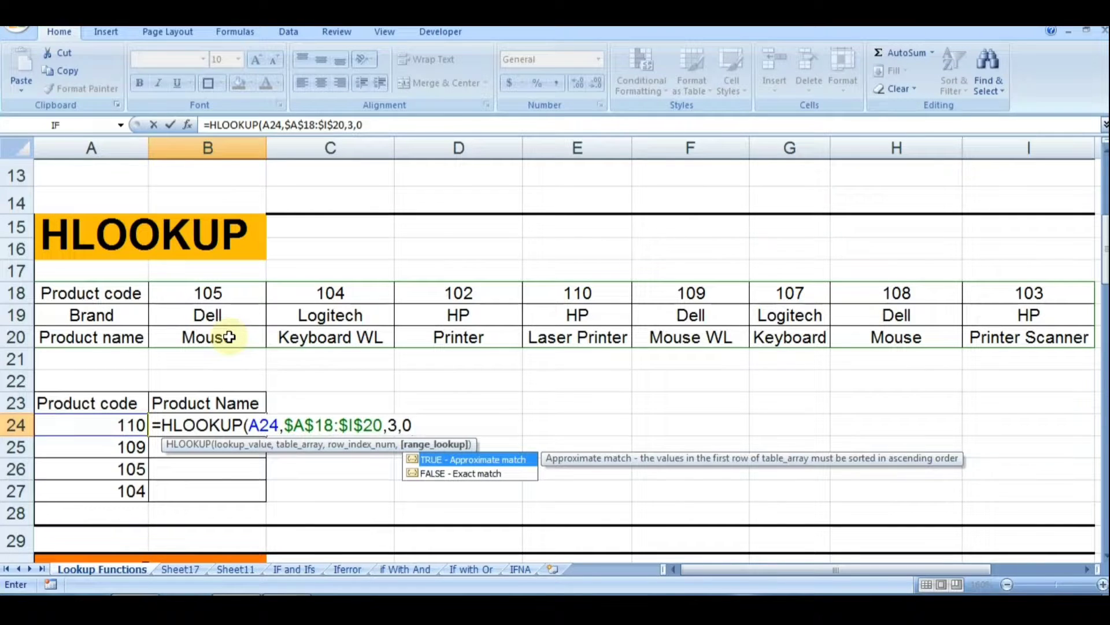
text())
key(Return)
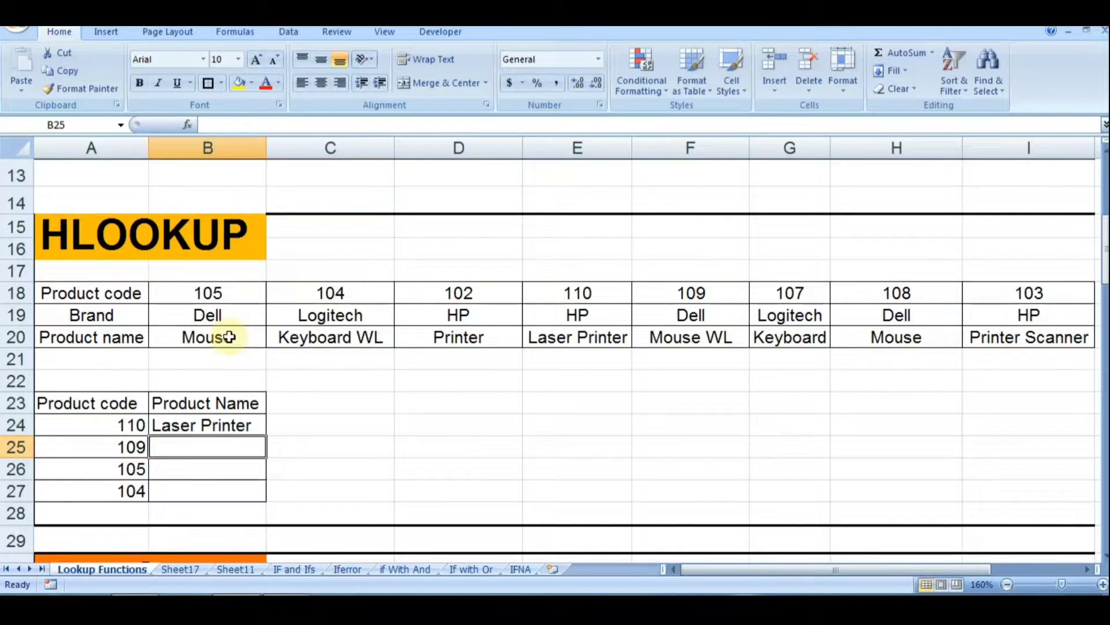
- Fill the HLOOKUP formula from B24 down through B27
key(Up)
key(shift+Down)
key(shift+Down)
key(shift+Down)
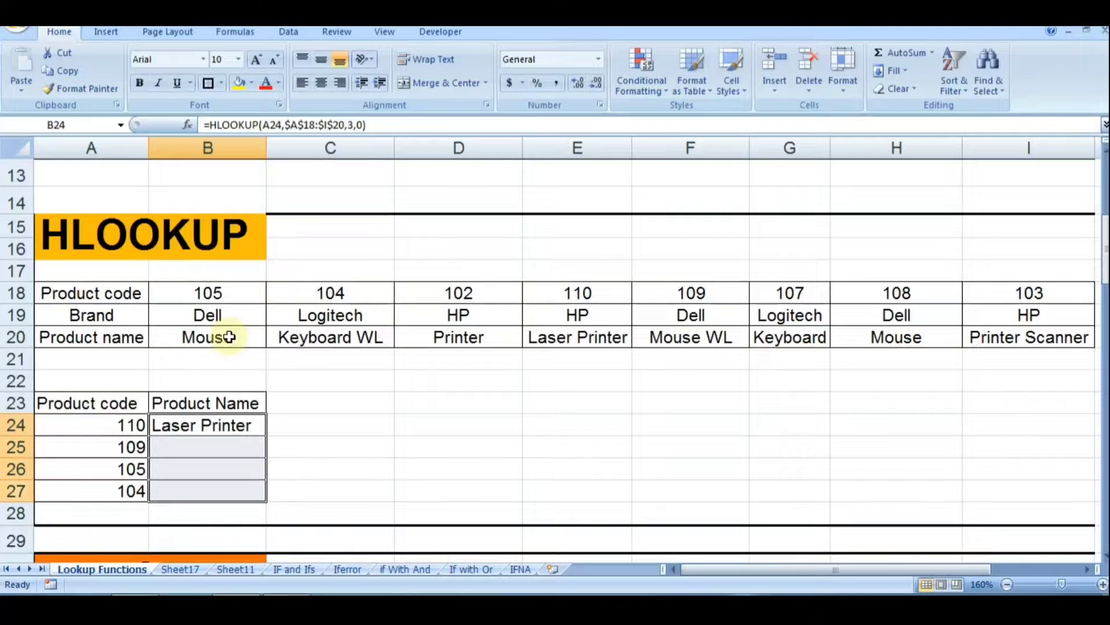
key(ctrl+d)
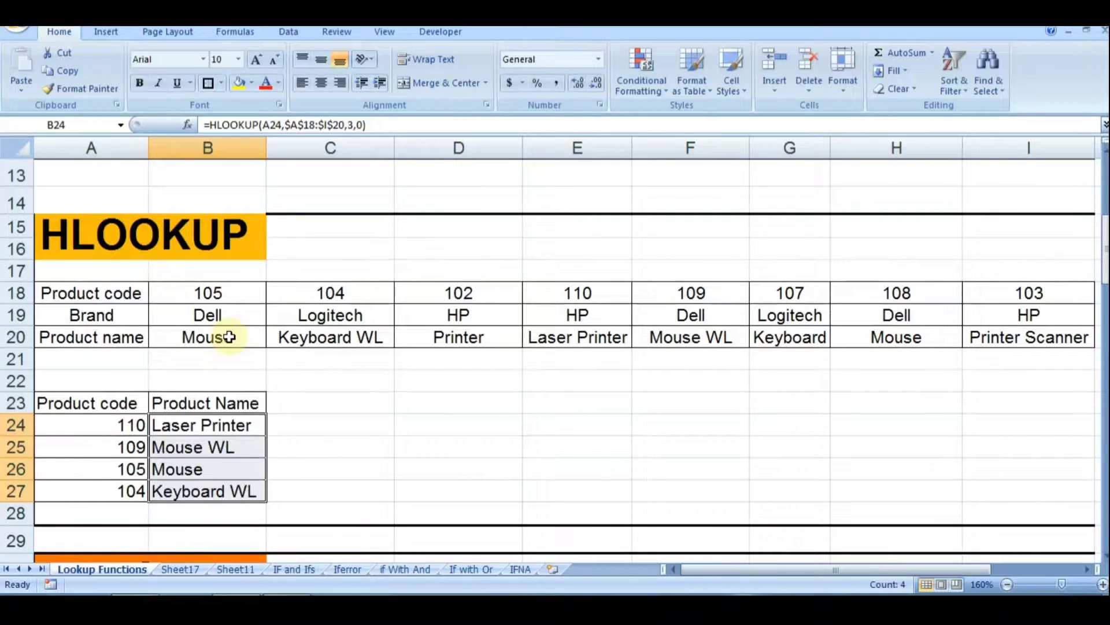
- Check the HLOOKUP results for product codes 110 and 105 against the horizontal product table
click(124, 426)
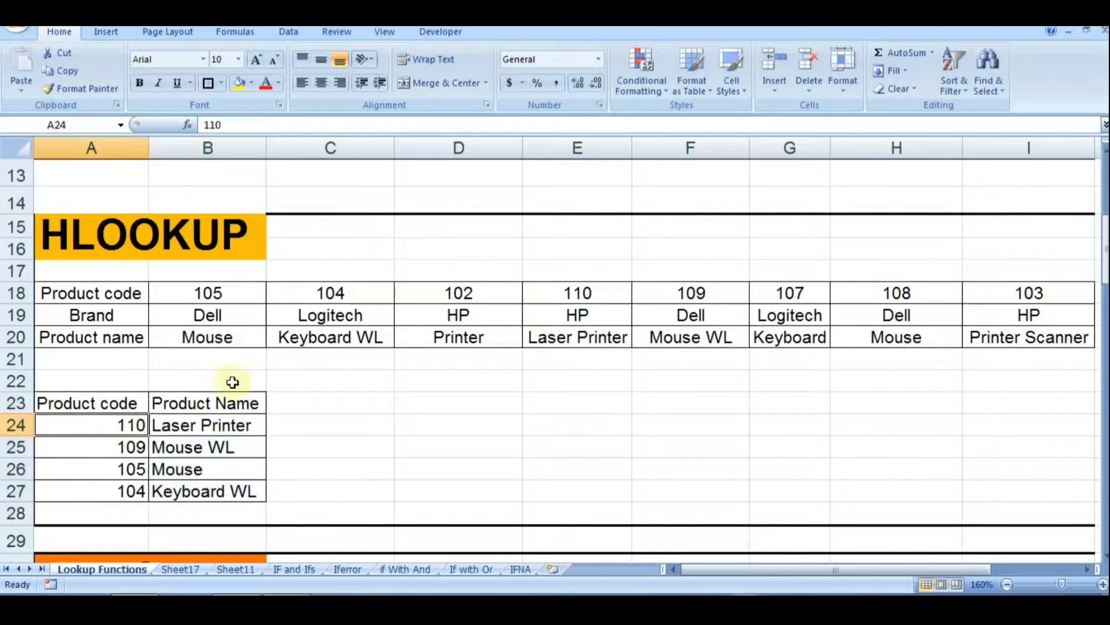
click(557, 346)
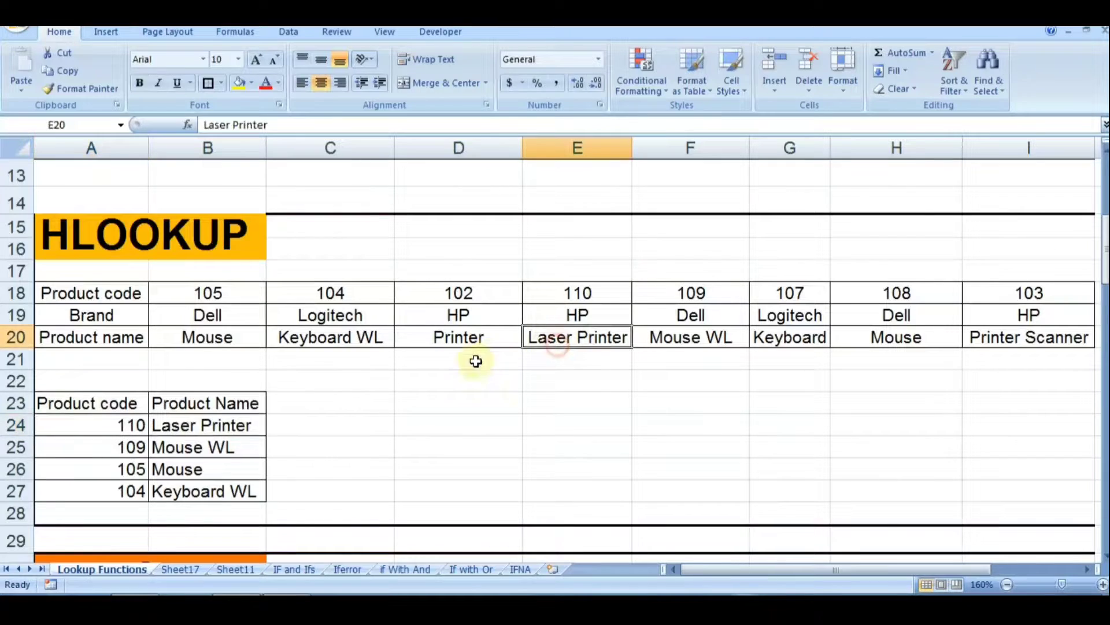
click(170, 426)
click(118, 470)
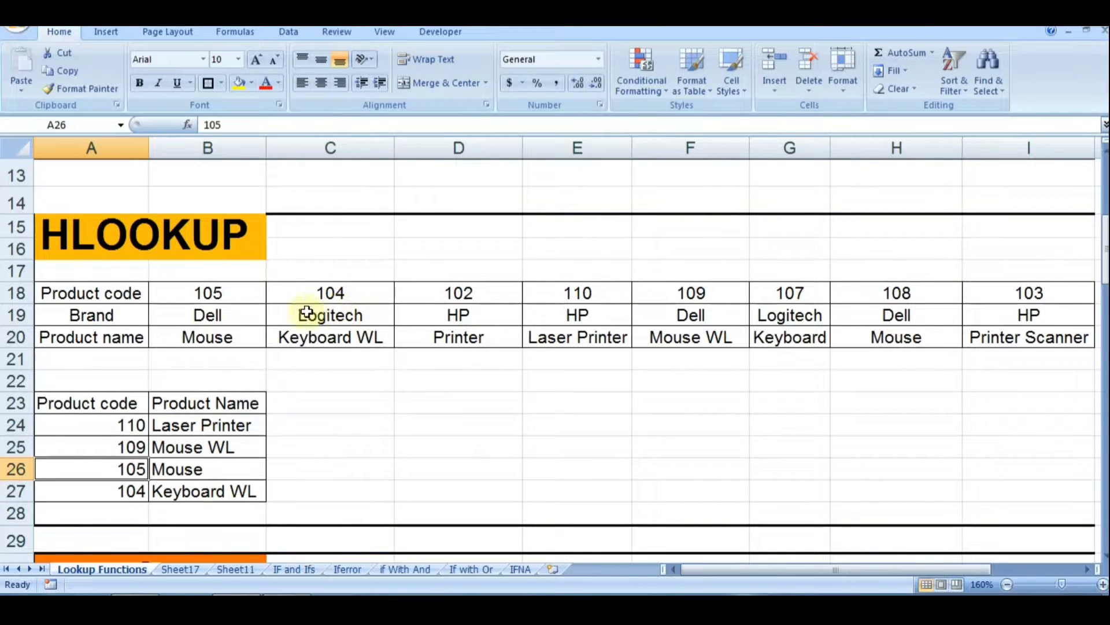
click(208, 298)
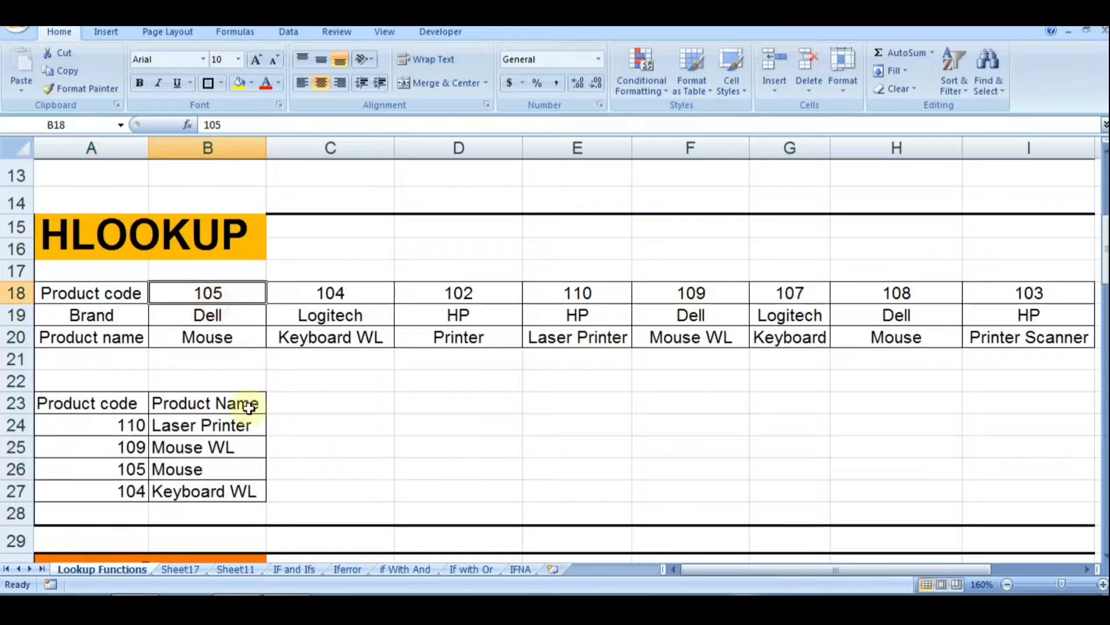
click(207, 475)
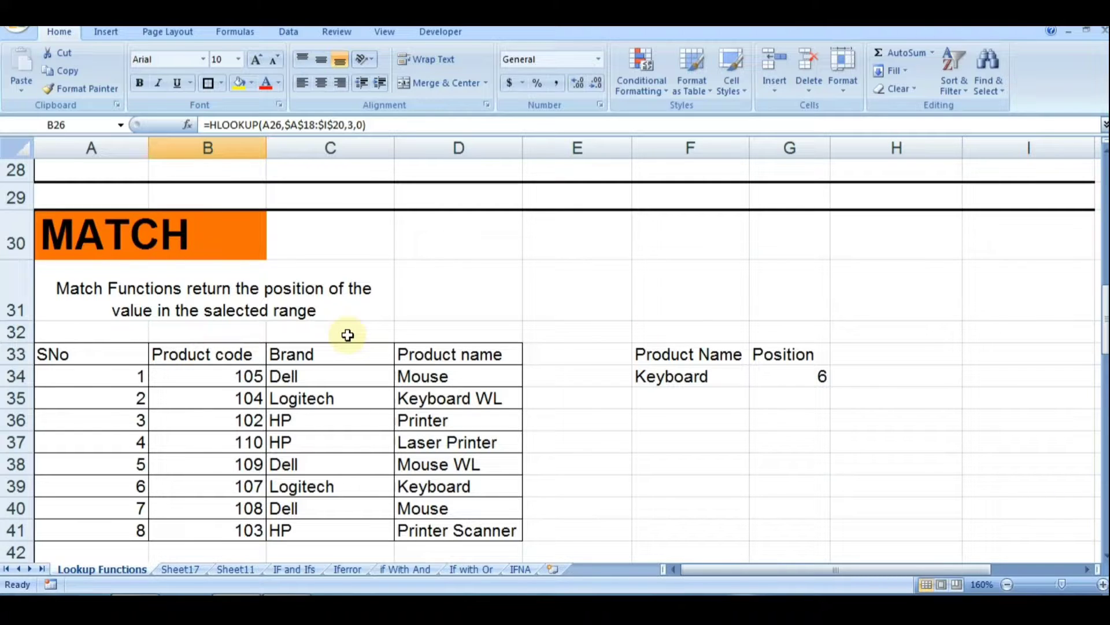
- Clear the existing position formula from G34 in the MATCH section
scroll(301, 409, down, 1)
scroll(301, 409, up, 1)
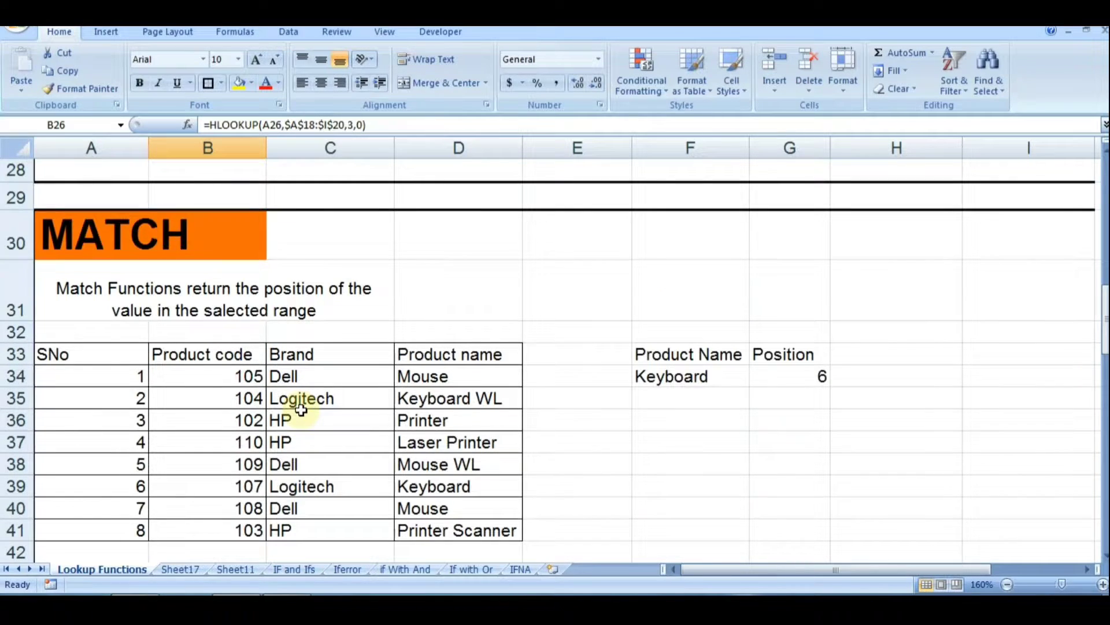
click(787, 375)
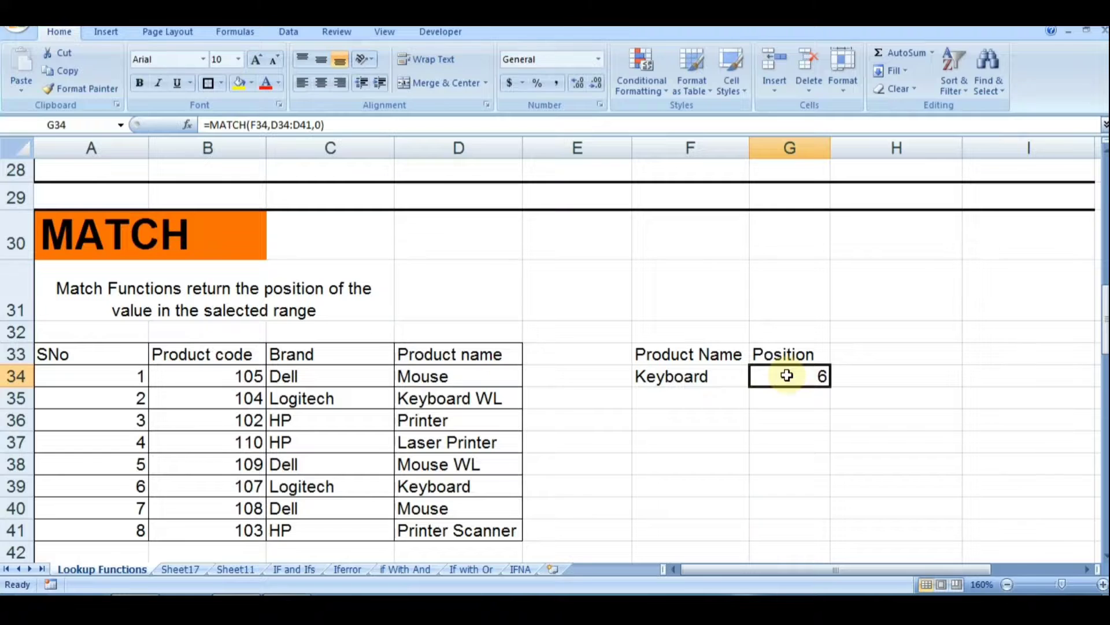
key(Delete)
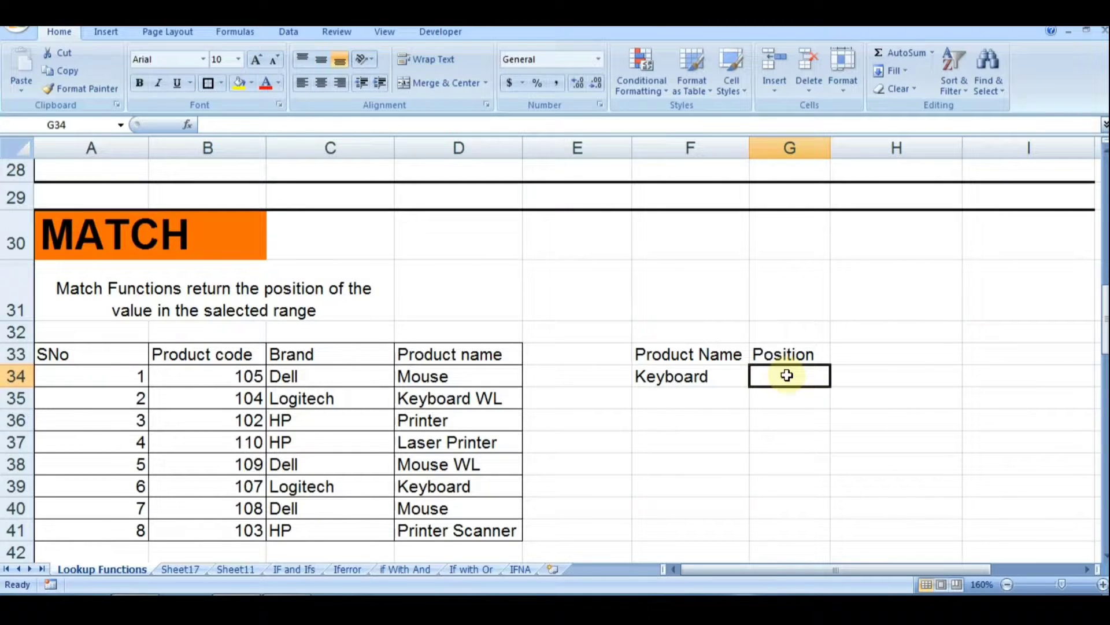
key(Return)
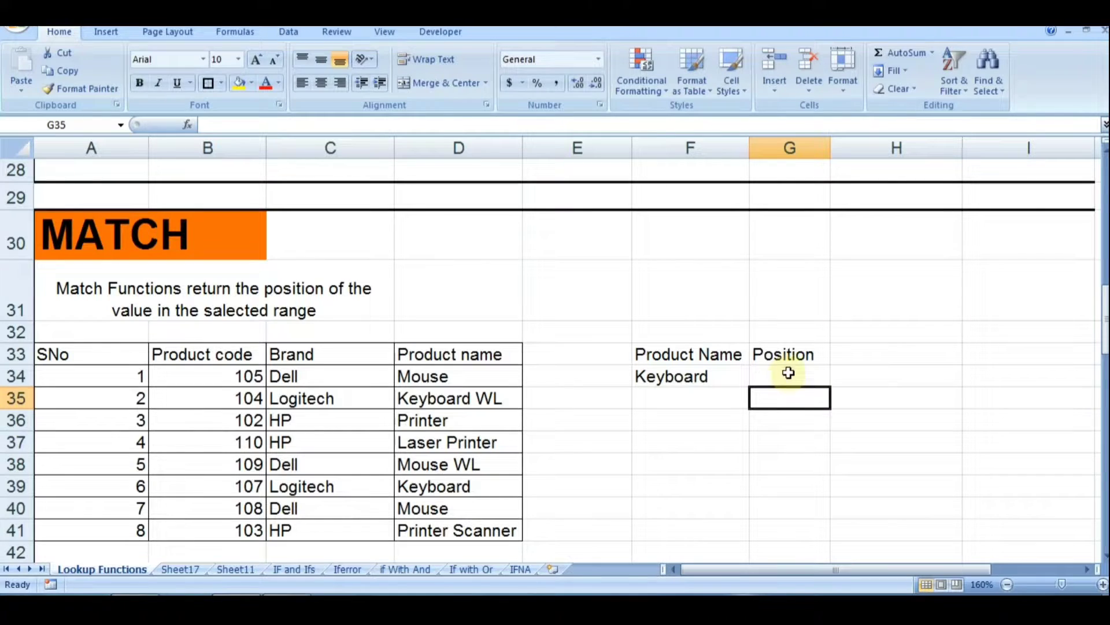
- Start a MATCH formula in G34 using the product name in F34 as the lookup value
click(665, 356)
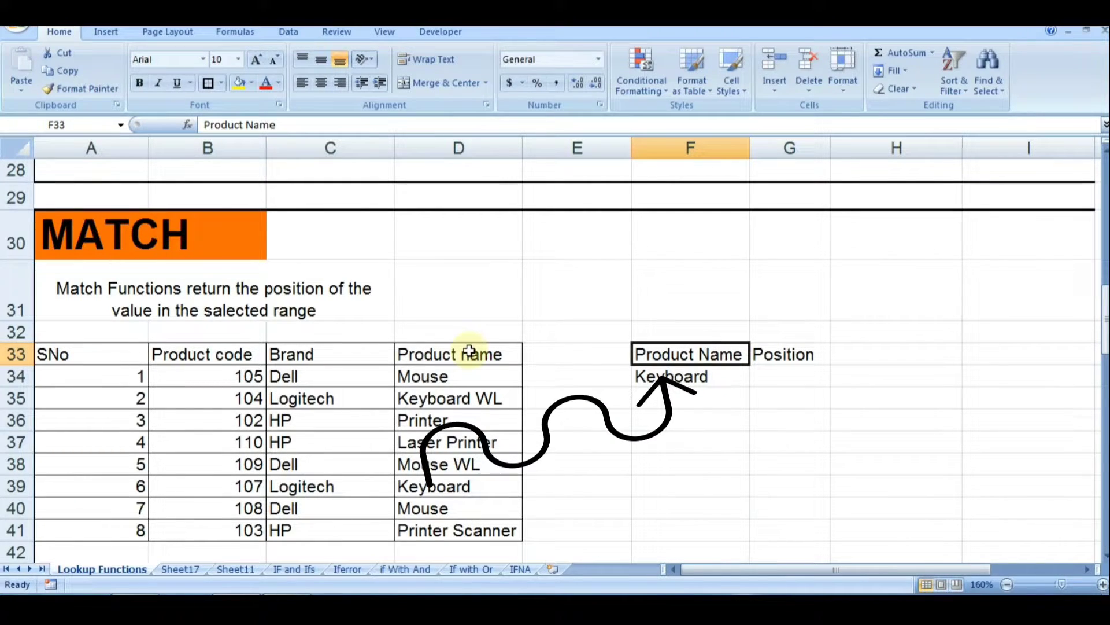
scroll(465, 457, down, 1)
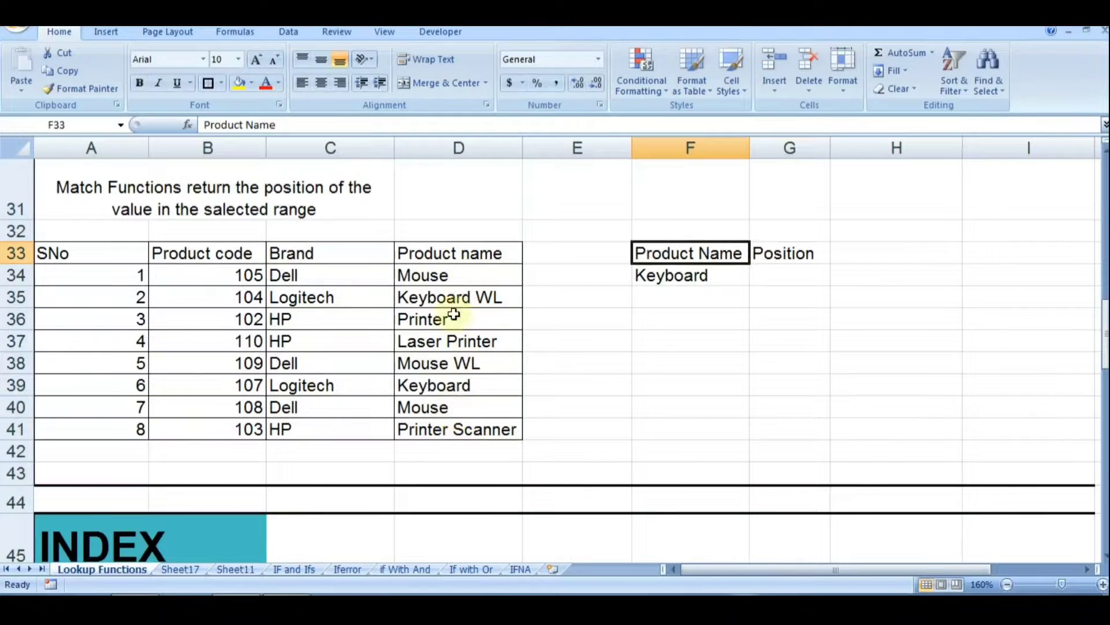
click(776, 276)
text(=mat)
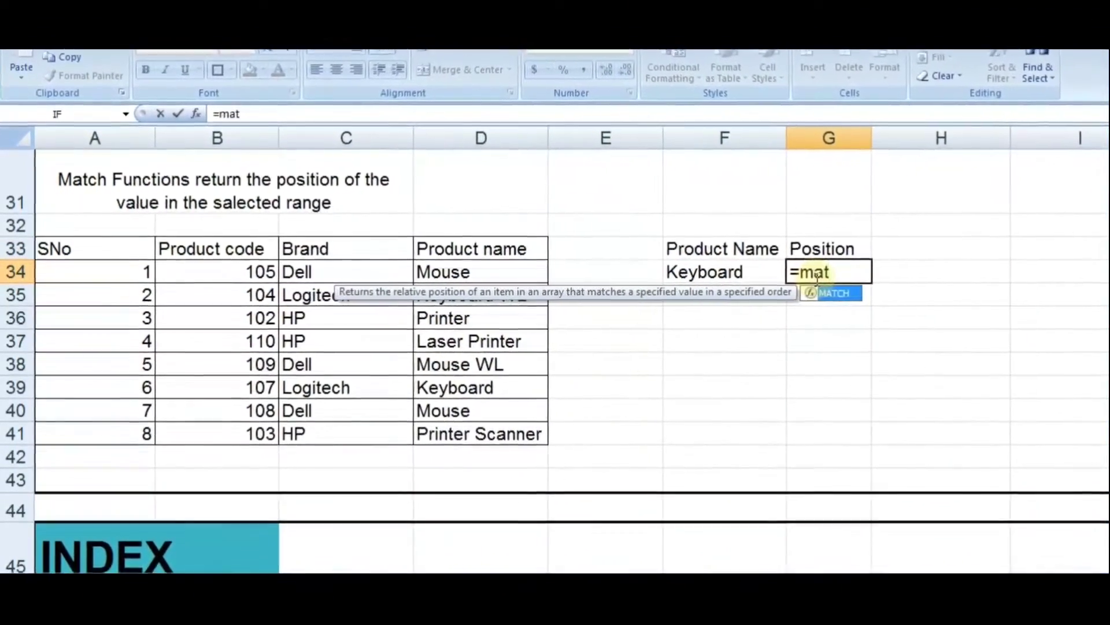
key(Tab)
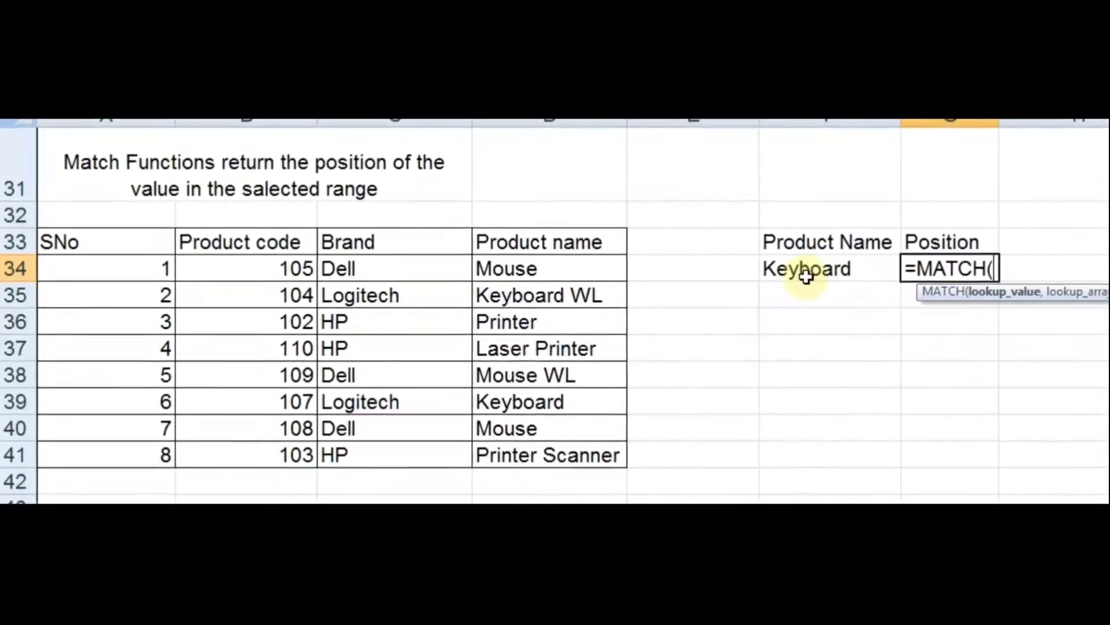
click(764, 277)
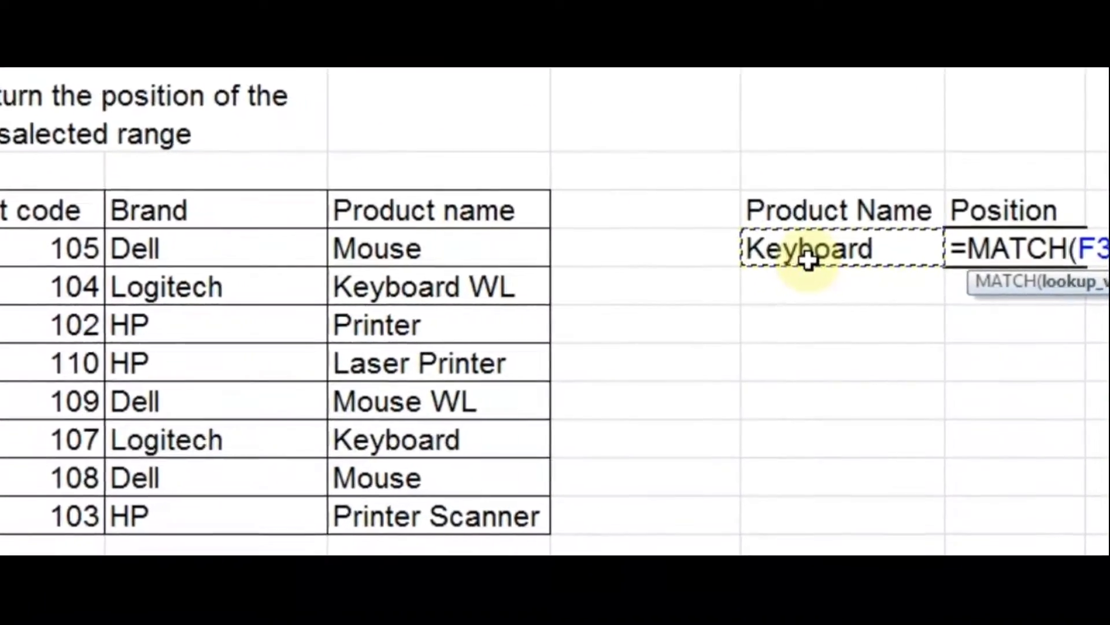
text(,)
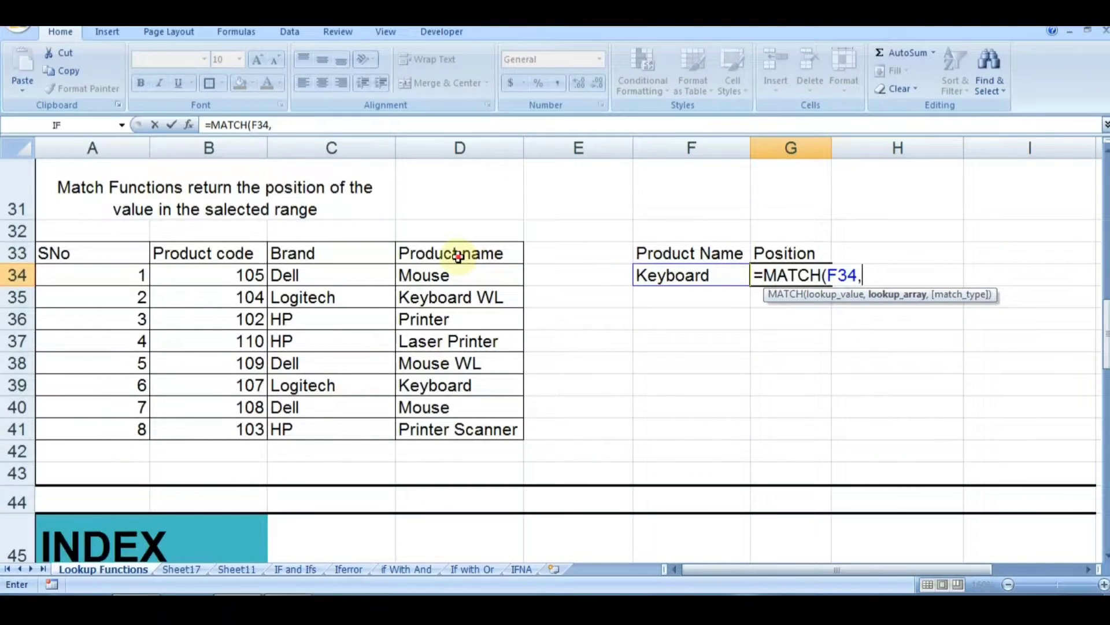
- Set the MATCH lookup array to the Product name column including its header, D33:D41
click(458, 256)
key(shift+Down)
key(shift+Down)
key(shift+Down)
key(shift+Down)
key(shift+Down)
key(shift+Down)
key(shift+Down)
key(shift+Down)
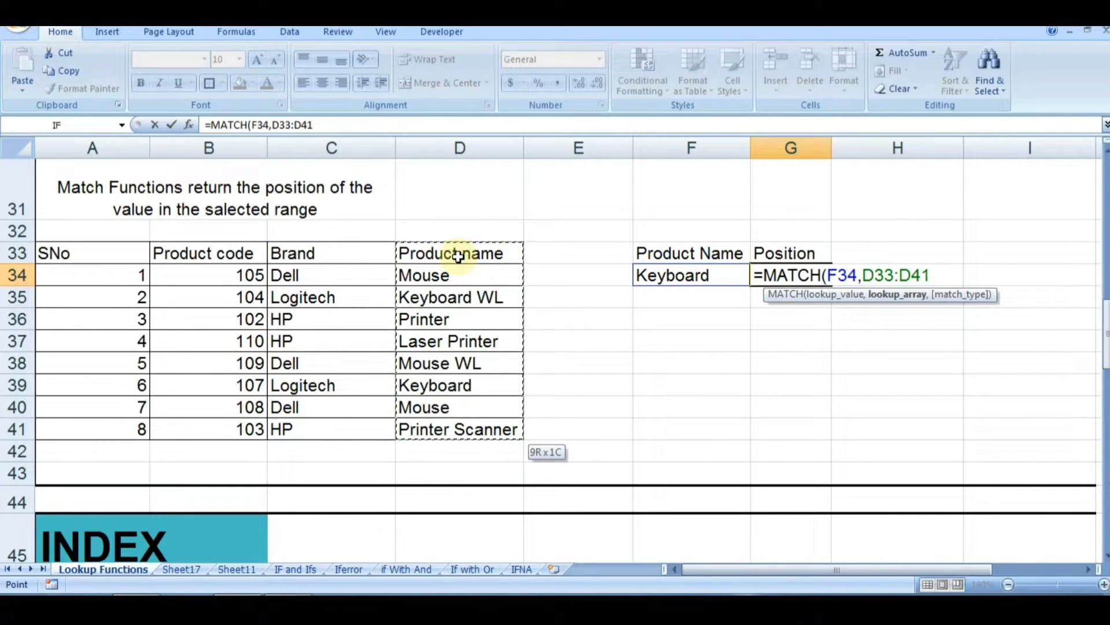
- Complete the MATCH formula in G34 with match type 0 for an exact match
text(,)
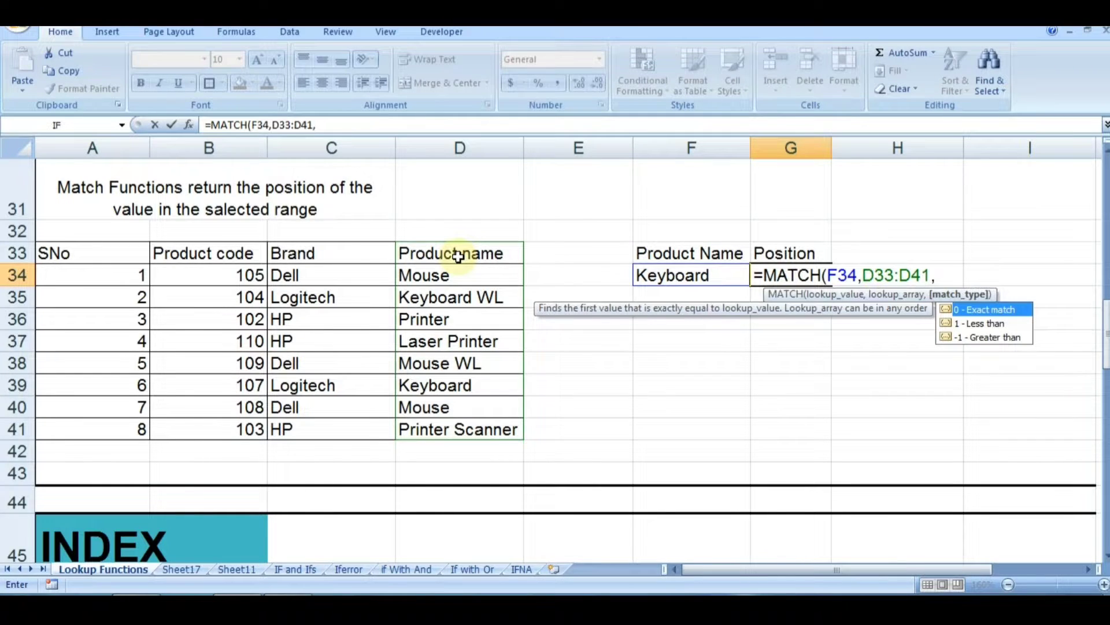
text(0))
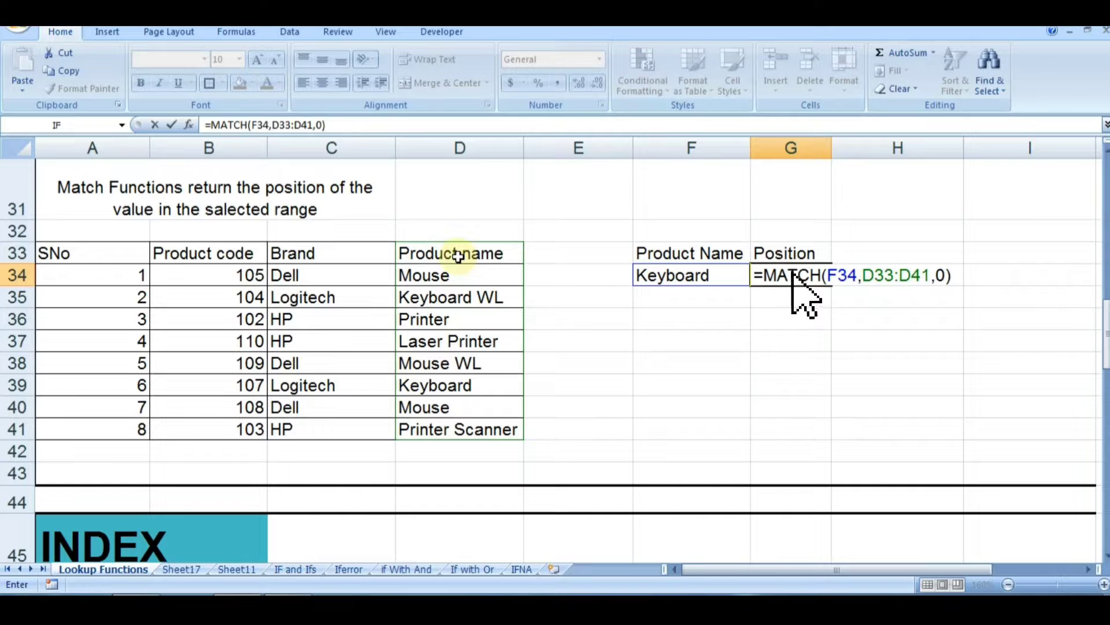
key(Return)
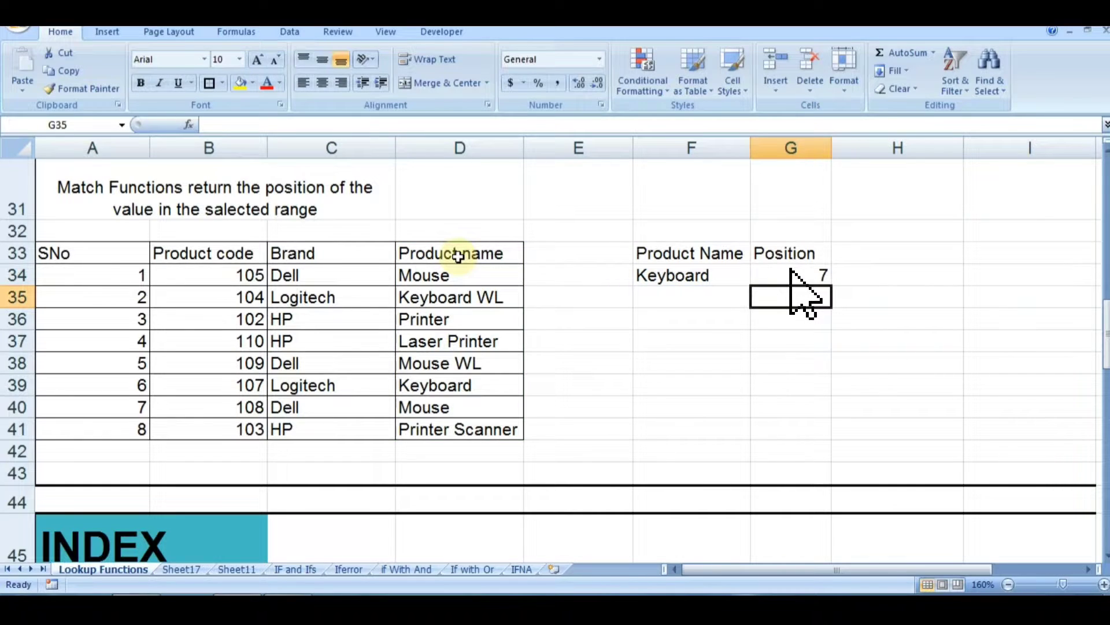
- Check the MATCH result for Keyboard by counting down the Product name column from the header in D33
click(703, 278)
click(792, 276)
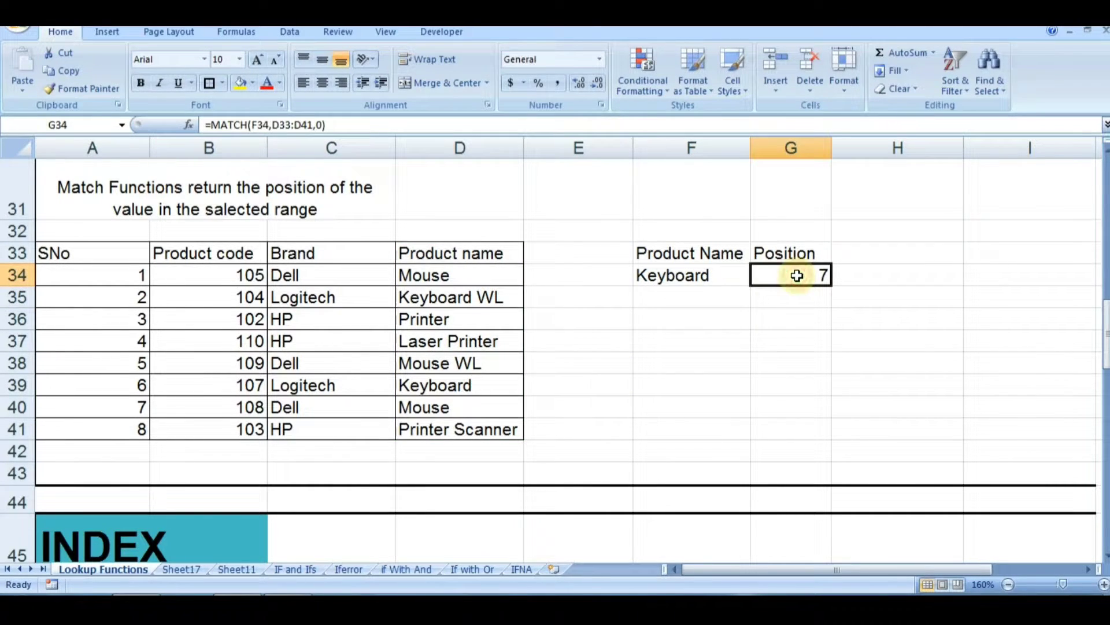
click(487, 252)
click(484, 276)
click(486, 297)
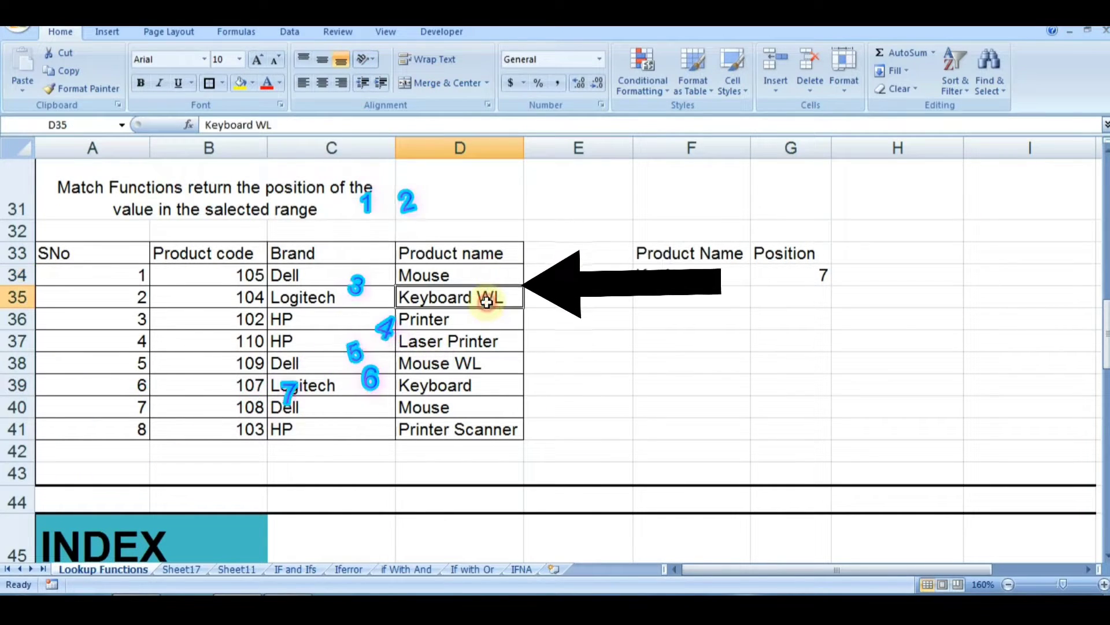
click(486, 319)
click(488, 341)
click(491, 363)
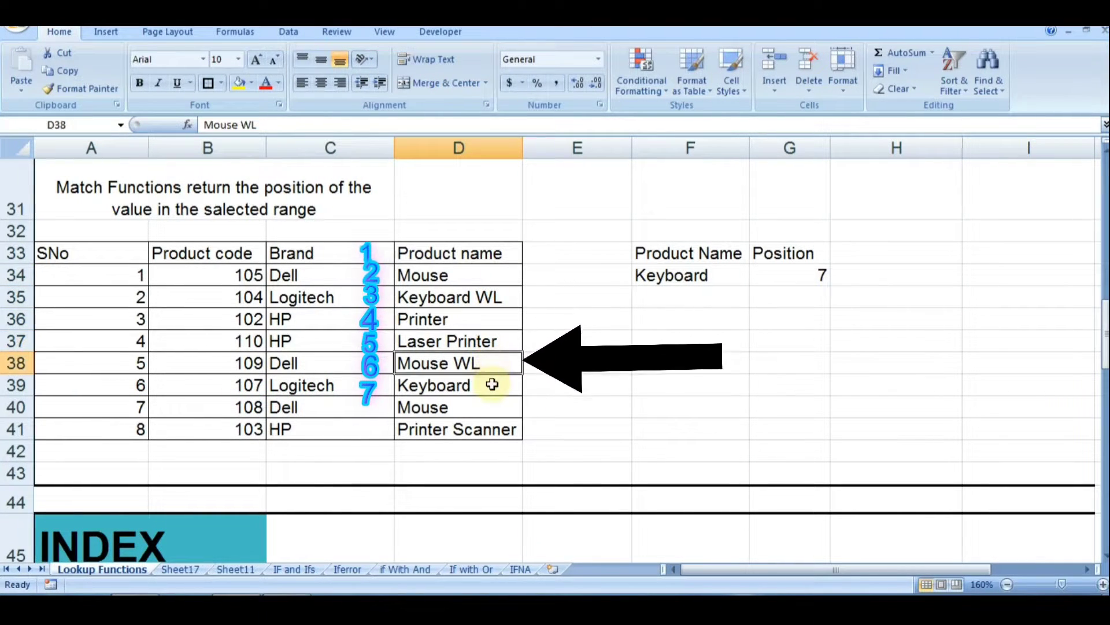
click(493, 384)
- Change the MATCH lookup product name in F34 to Mouse
click(673, 276)
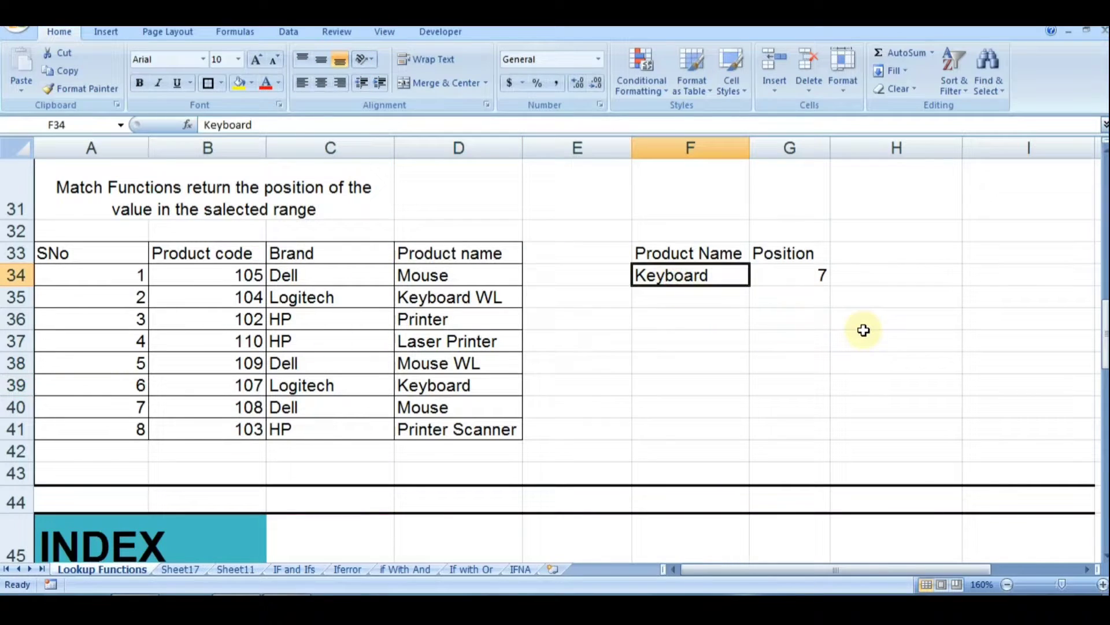
text(ouse)
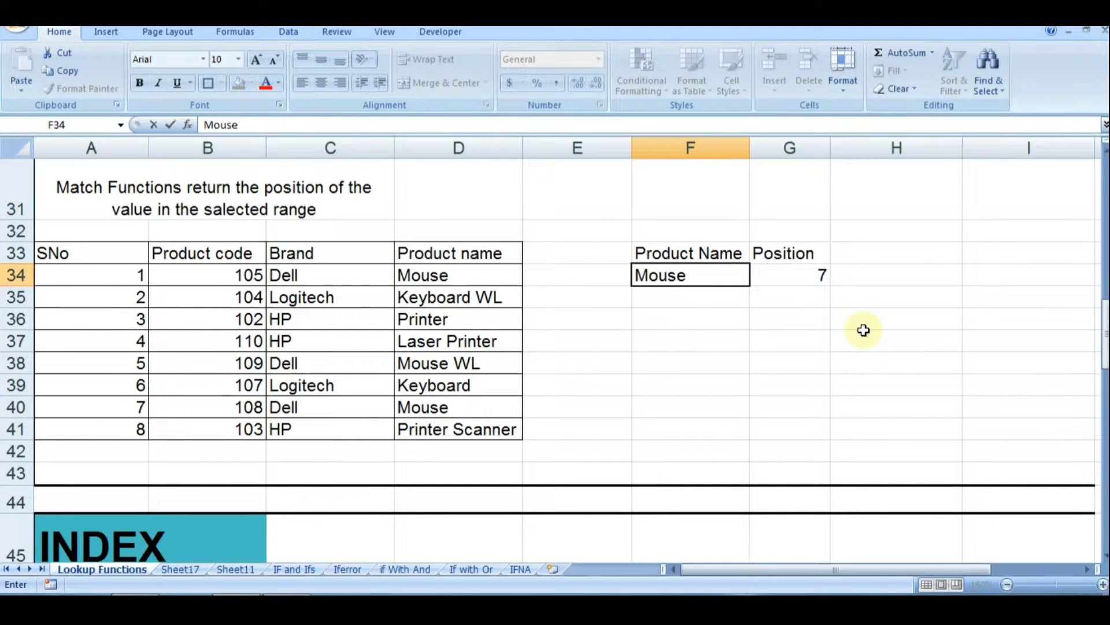
key(Return)
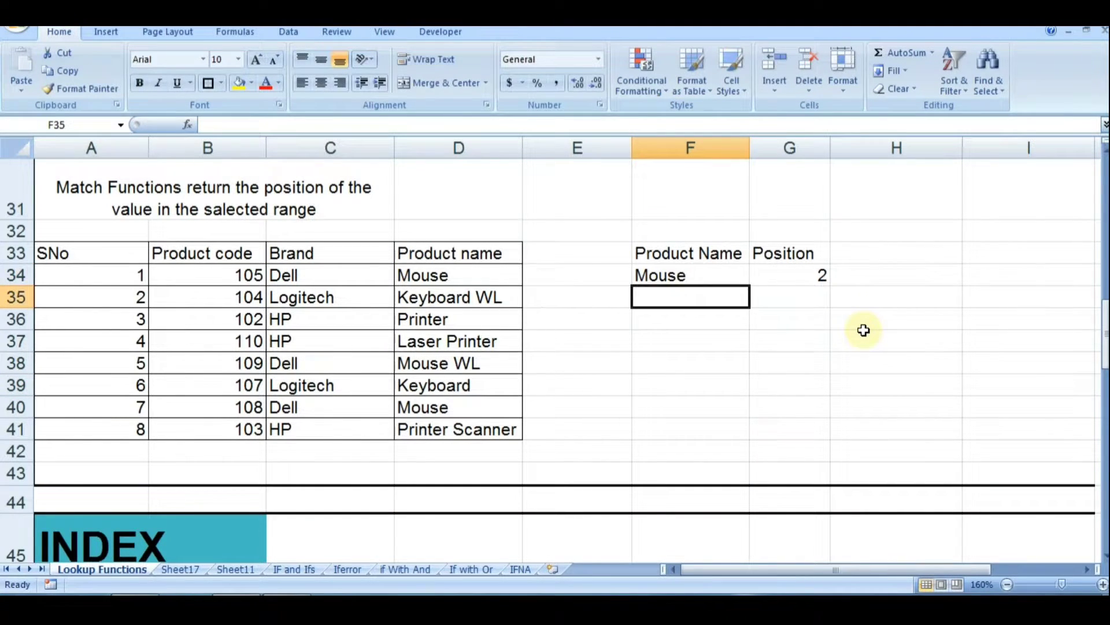
- Check the position returned for Mouse against the first cells of the Product name column
click(670, 281)
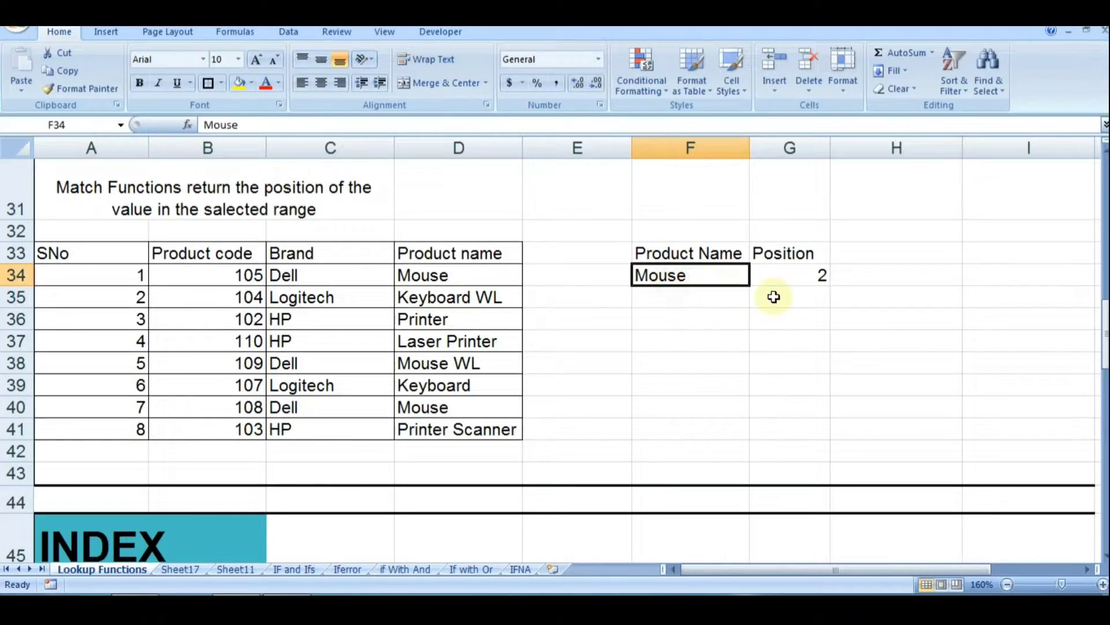
click(783, 279)
click(467, 254)
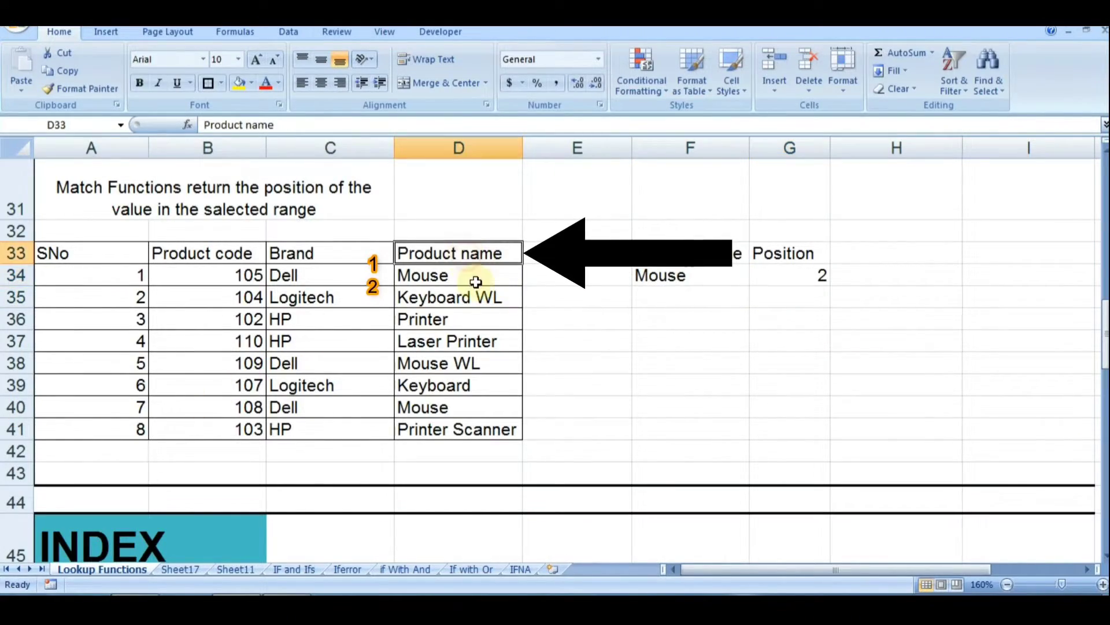
click(475, 281)
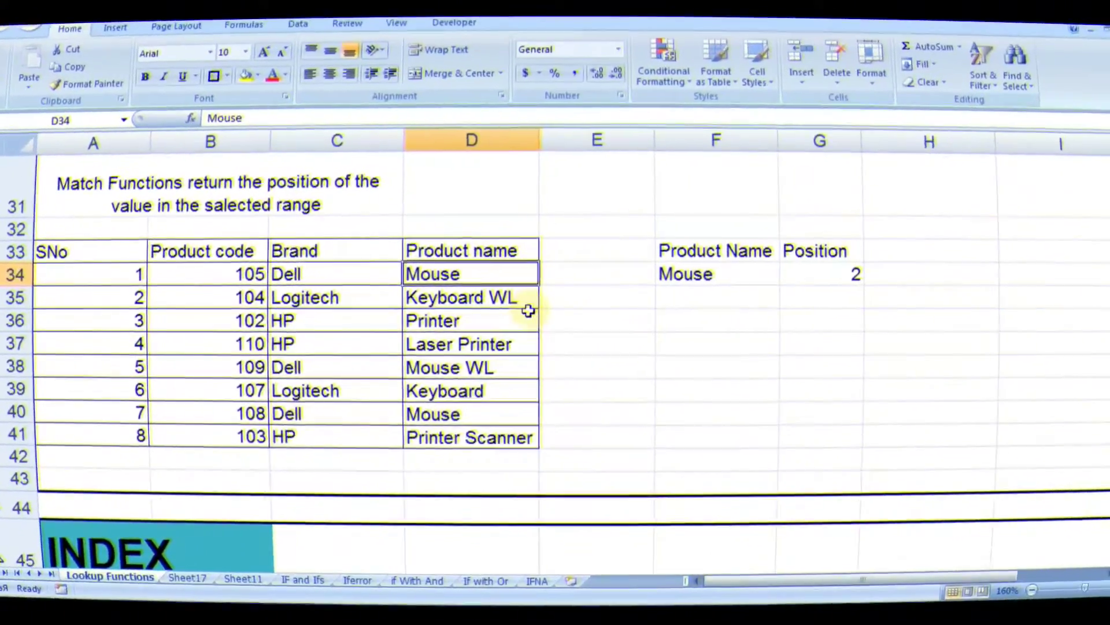
- Start an INDEX formula in D49 of the INDEX section
scroll(513, 311, up, 1)
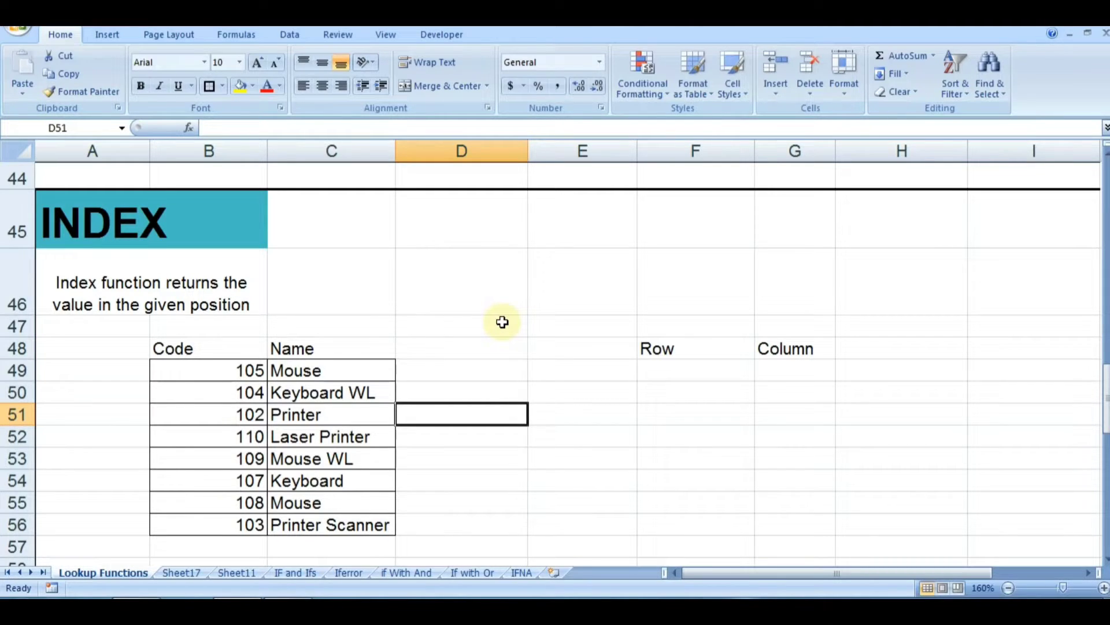
key(Up)
key(Up)
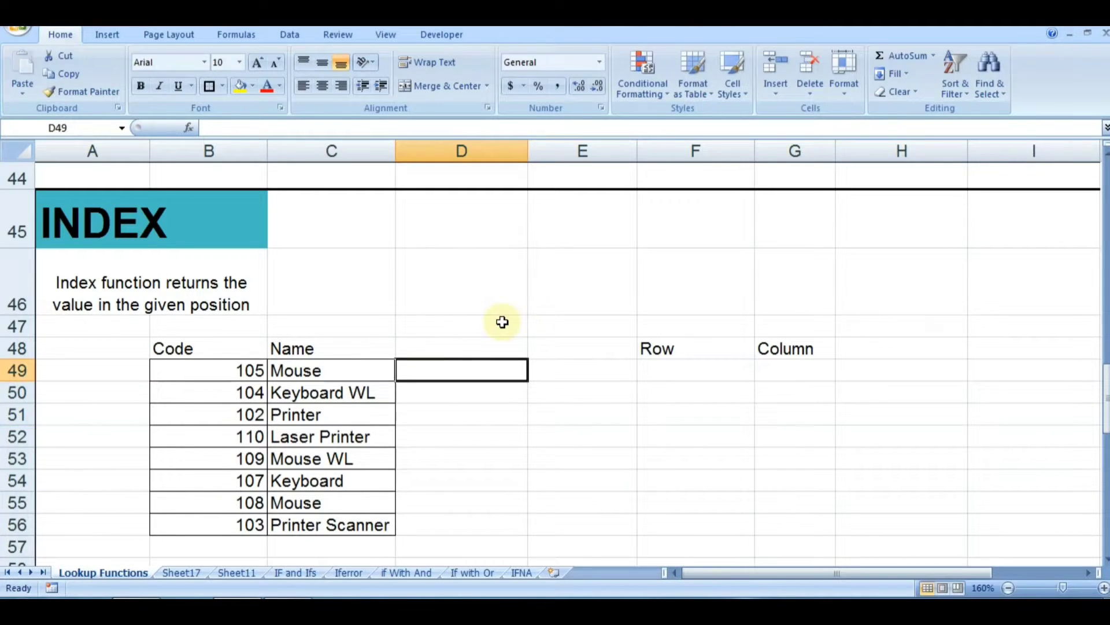
text(=ind)
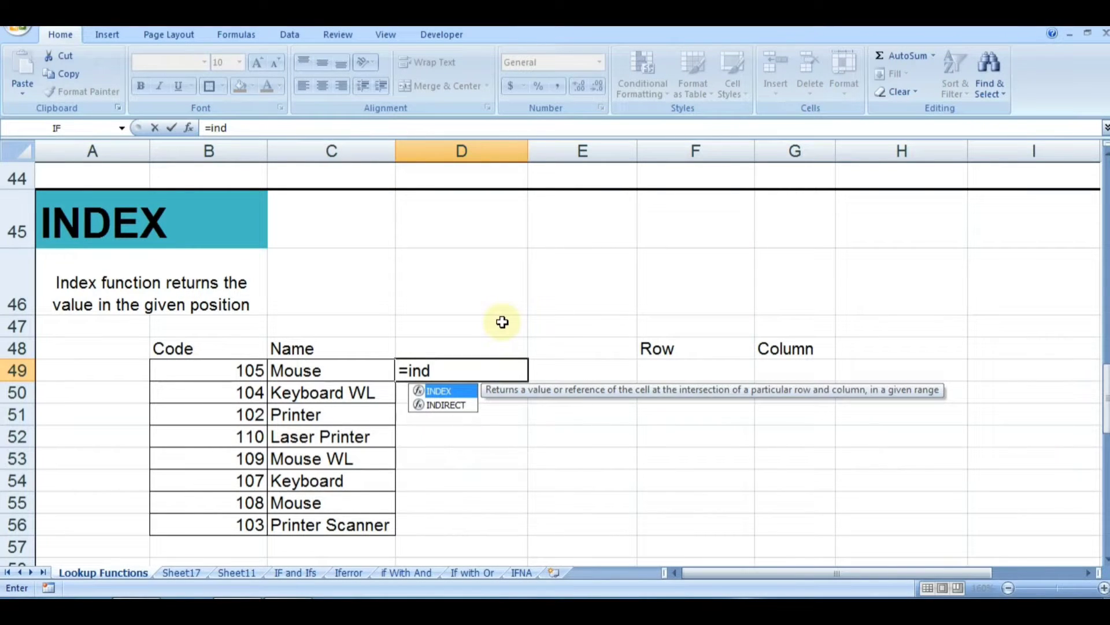
key(Tab)
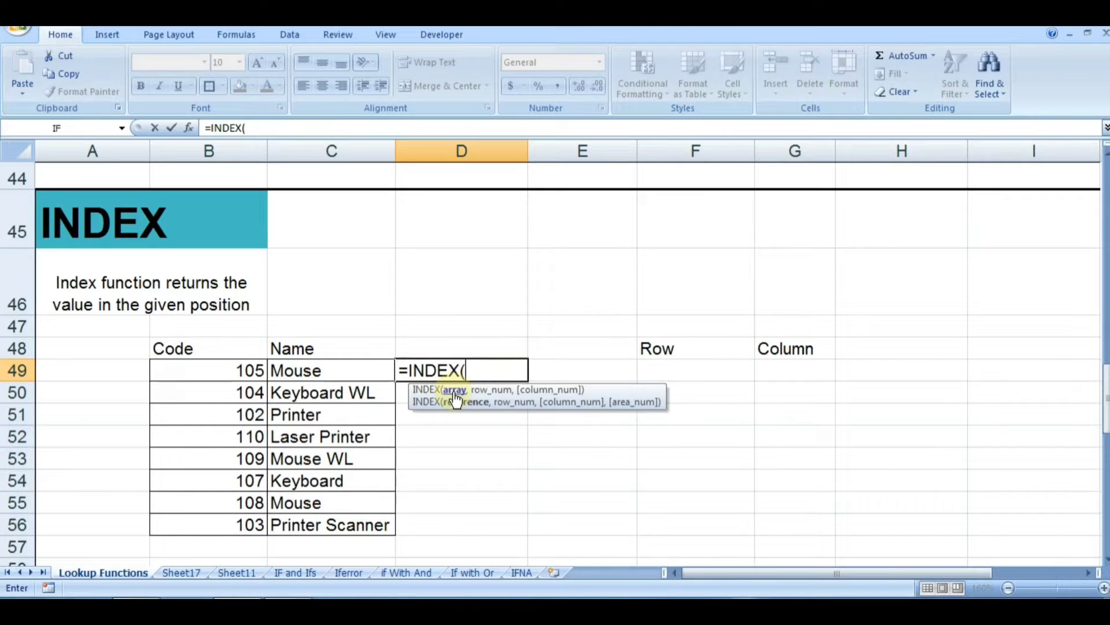
- Set the INDEX array to the product names in C49:C56
click(327, 371)
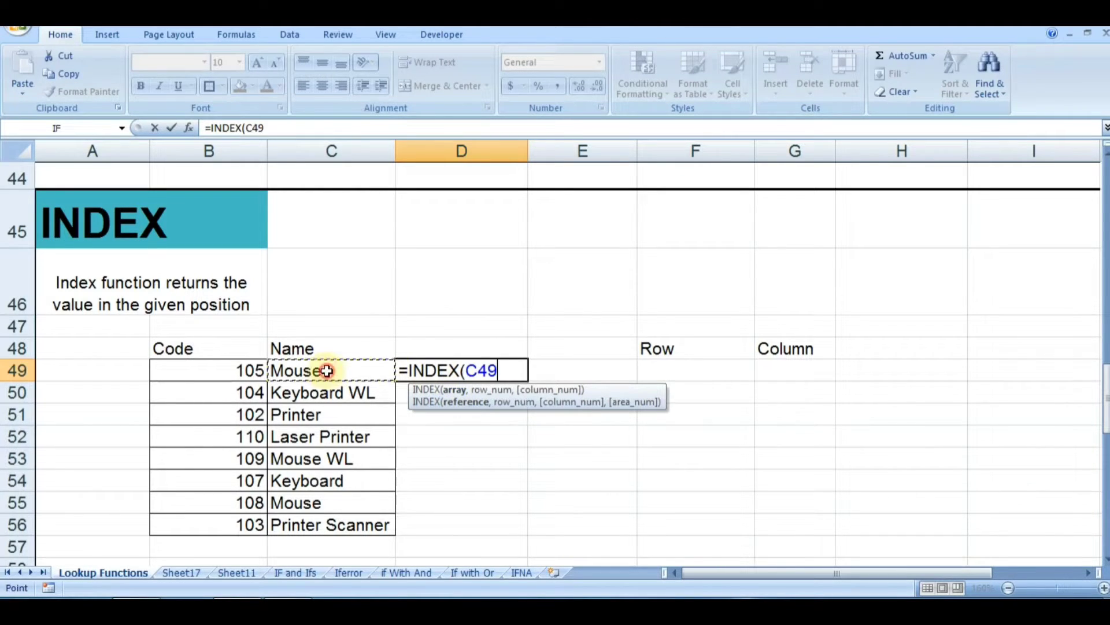
key(shift+Down)
key(shift+Down)
key(shift+Down)
key(shift+Down)
key(shift+Down)
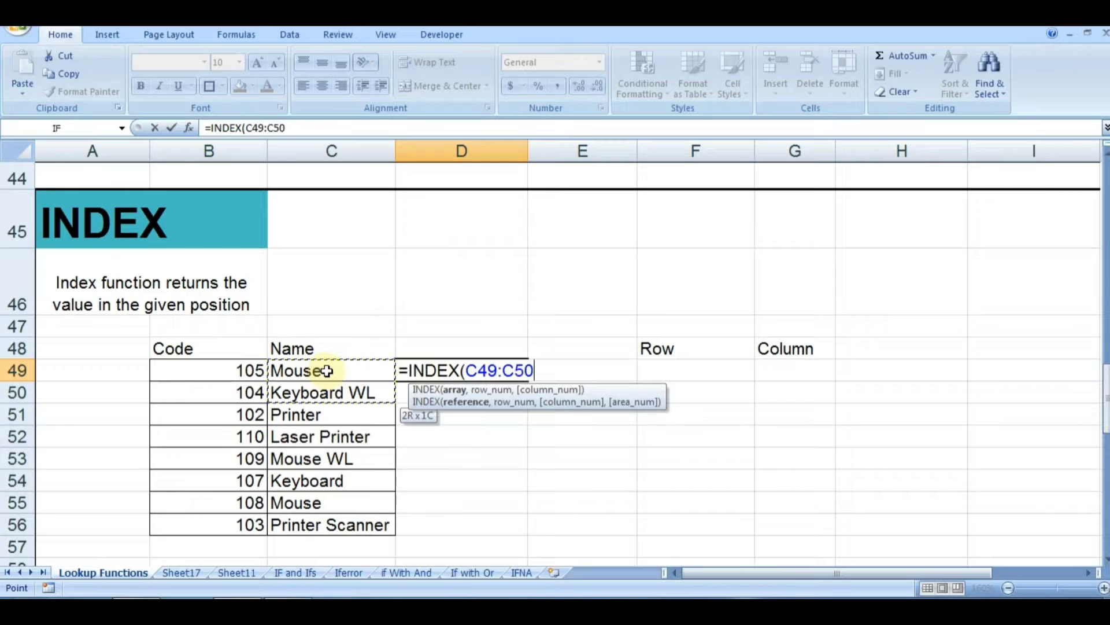
key(shift+Down)
key(shift+Down)
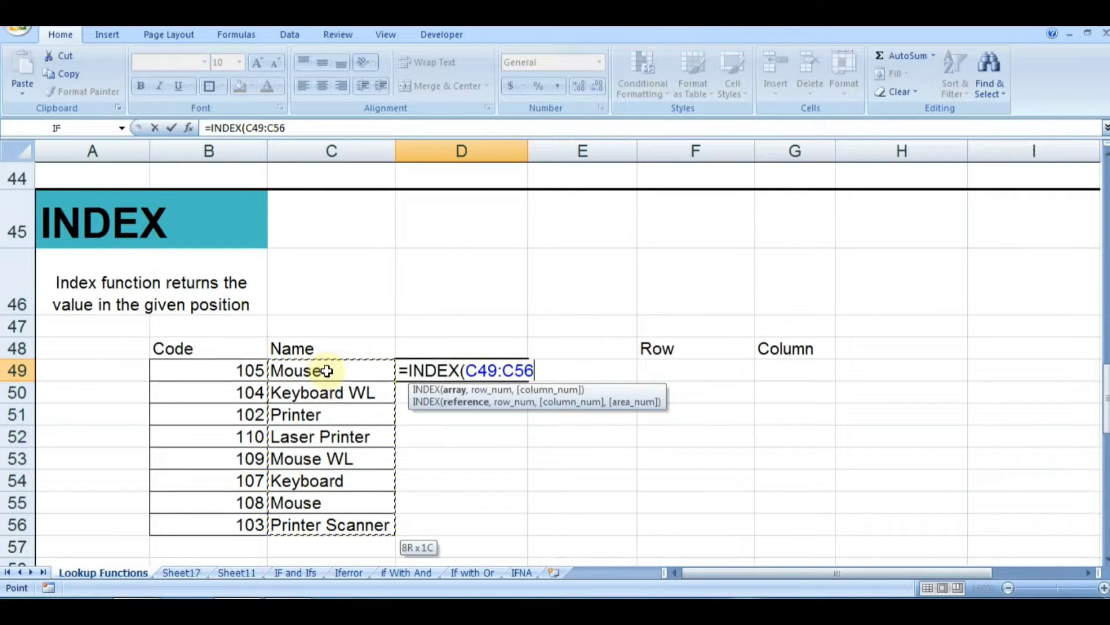
- Complete the INDEX formula in D49 with F49 as the row number and 0 as the column number
text(,)
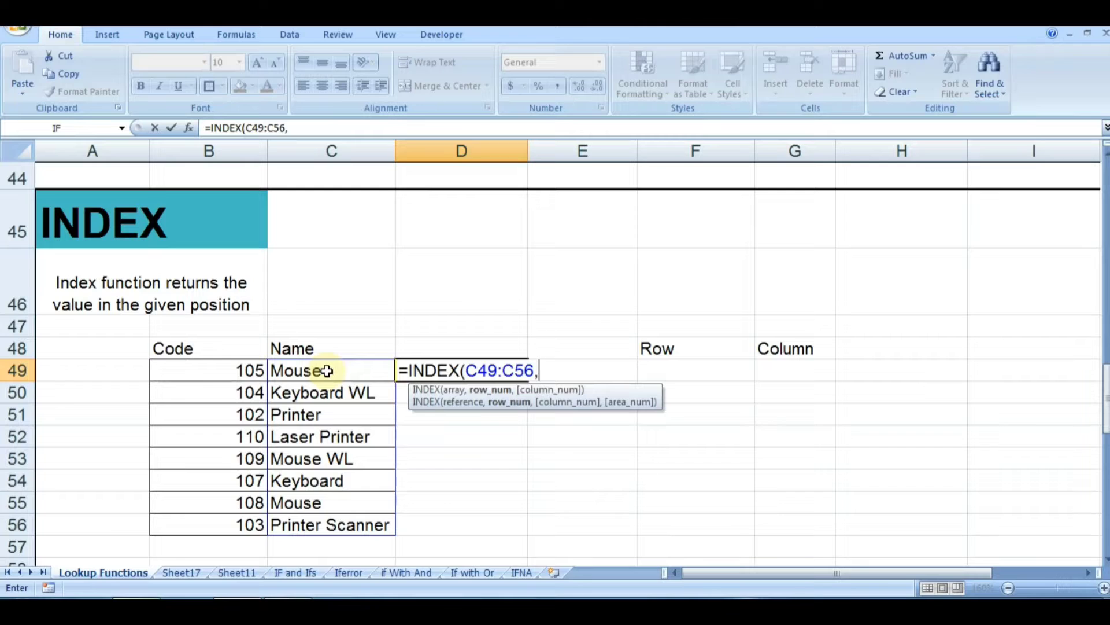
click(662, 372)
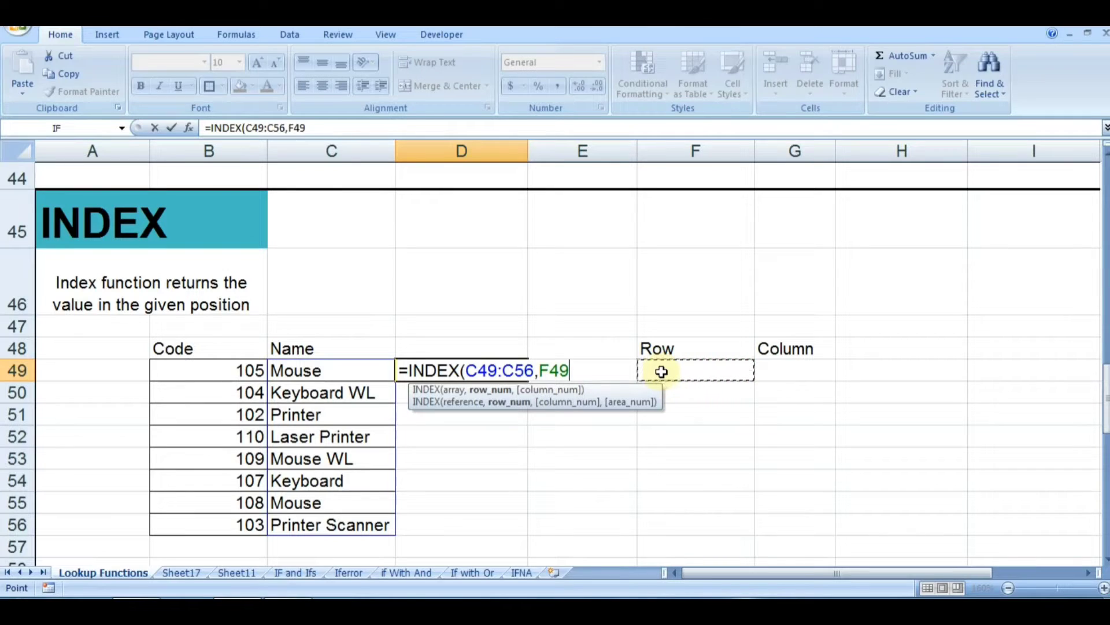
text(,)
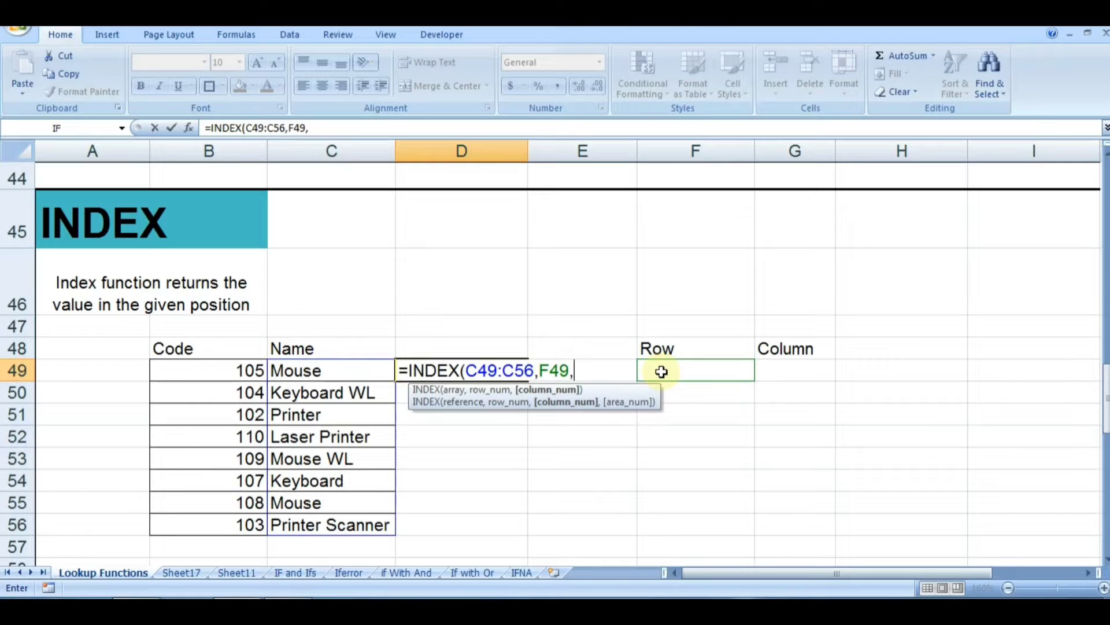
text(0))
key(Return)
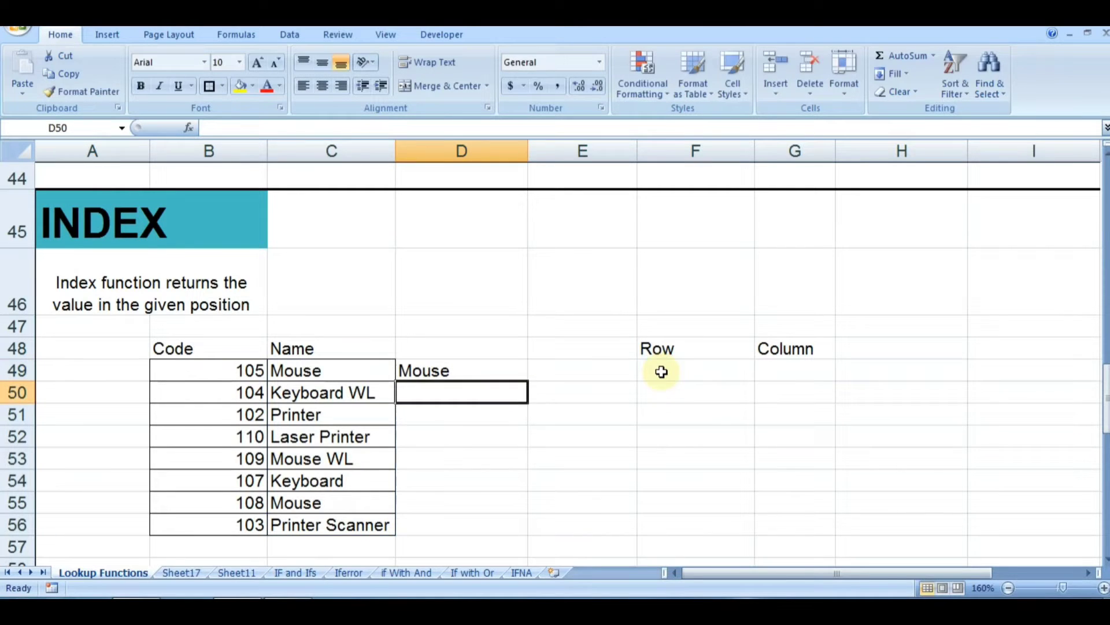
key(Up)
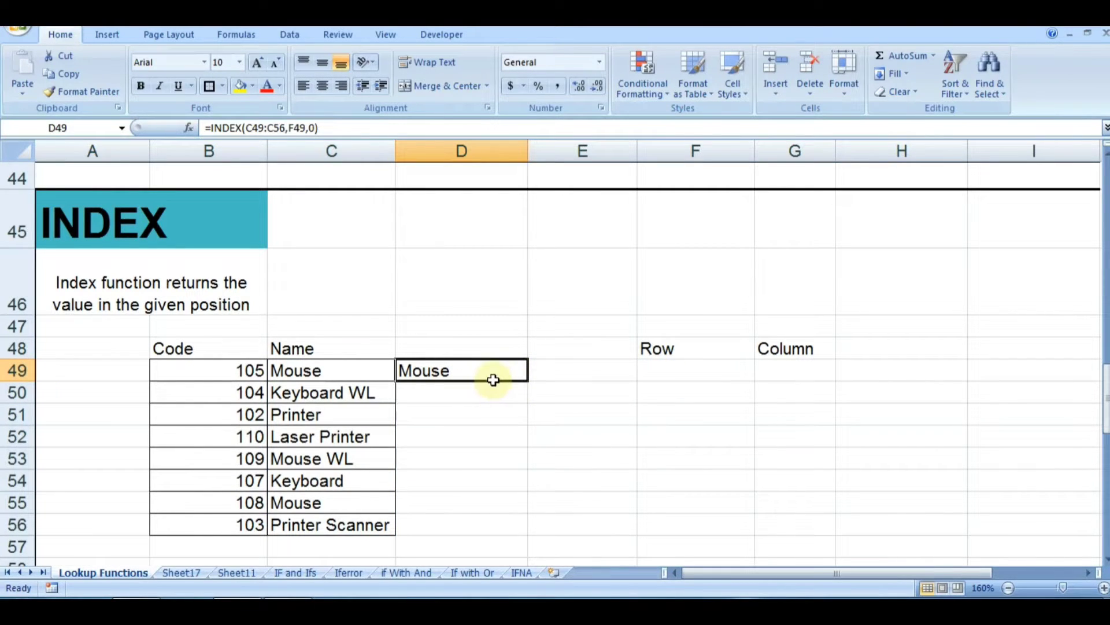
- Enter 2 as the row number in F49 and check the INDEX result against the Name column
click(673, 367)
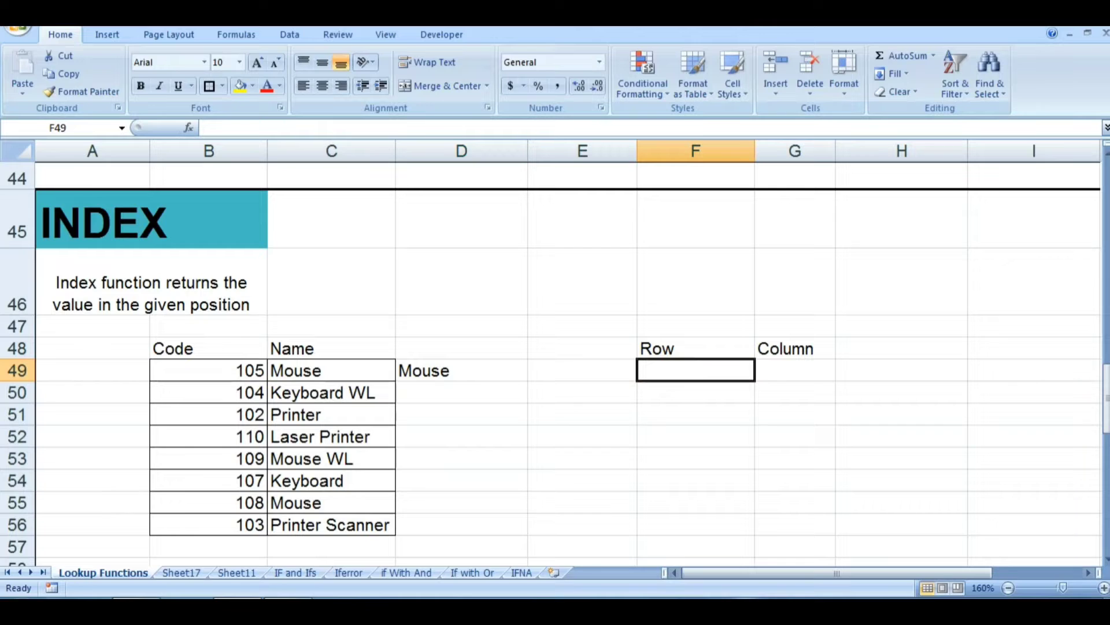
text(2)
key(Return)
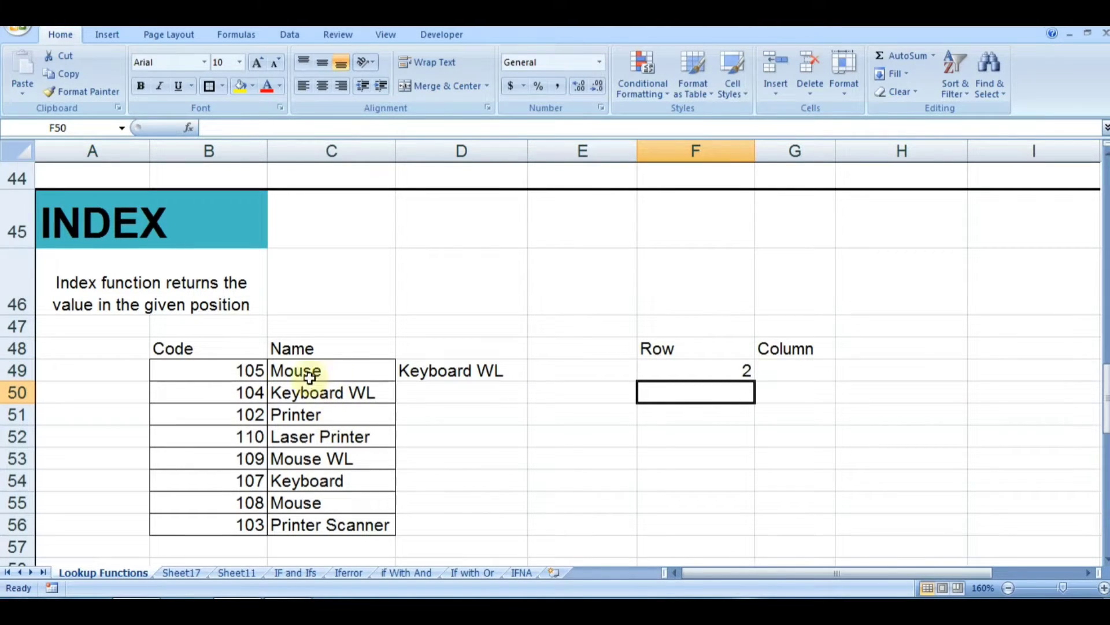
click(310, 395)
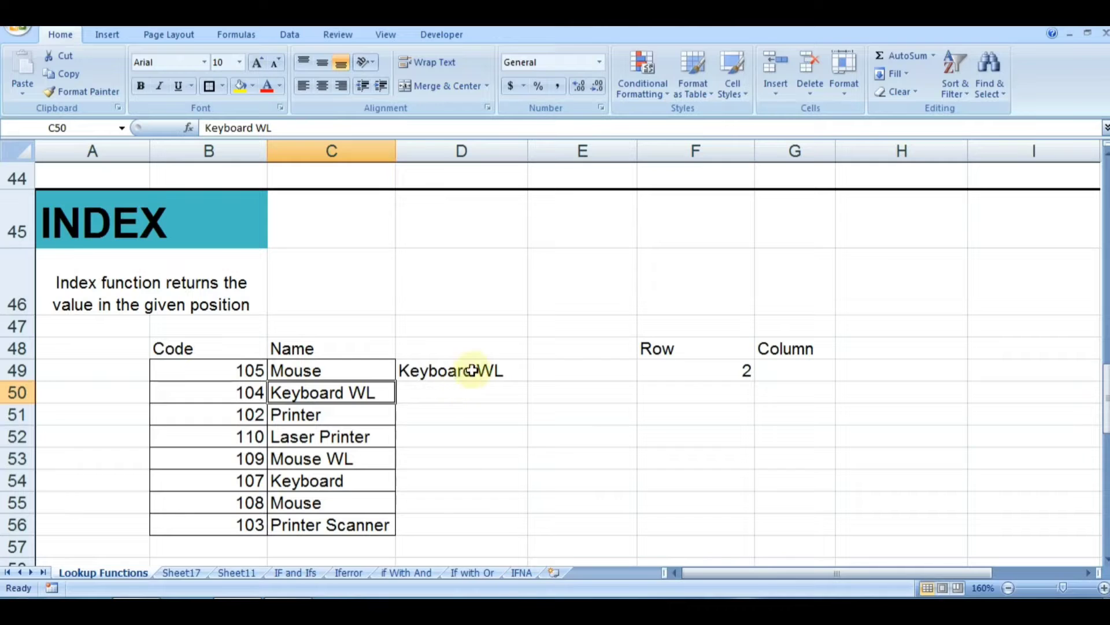
- Change the row number in F49 to 5 and review the INDEX result in D49
click(683, 371)
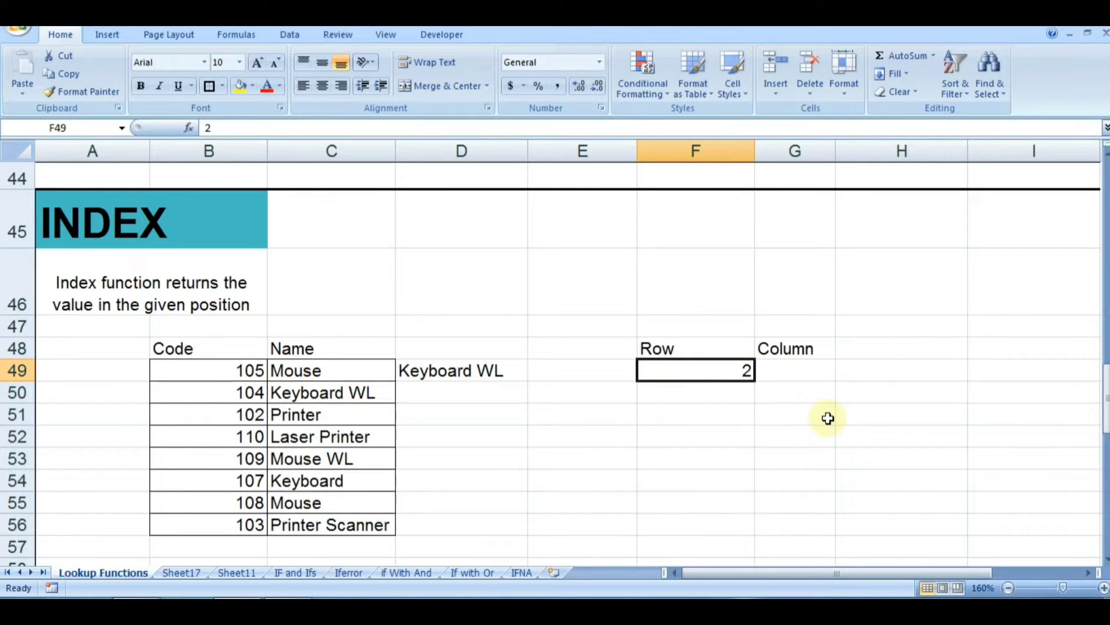
text(5)
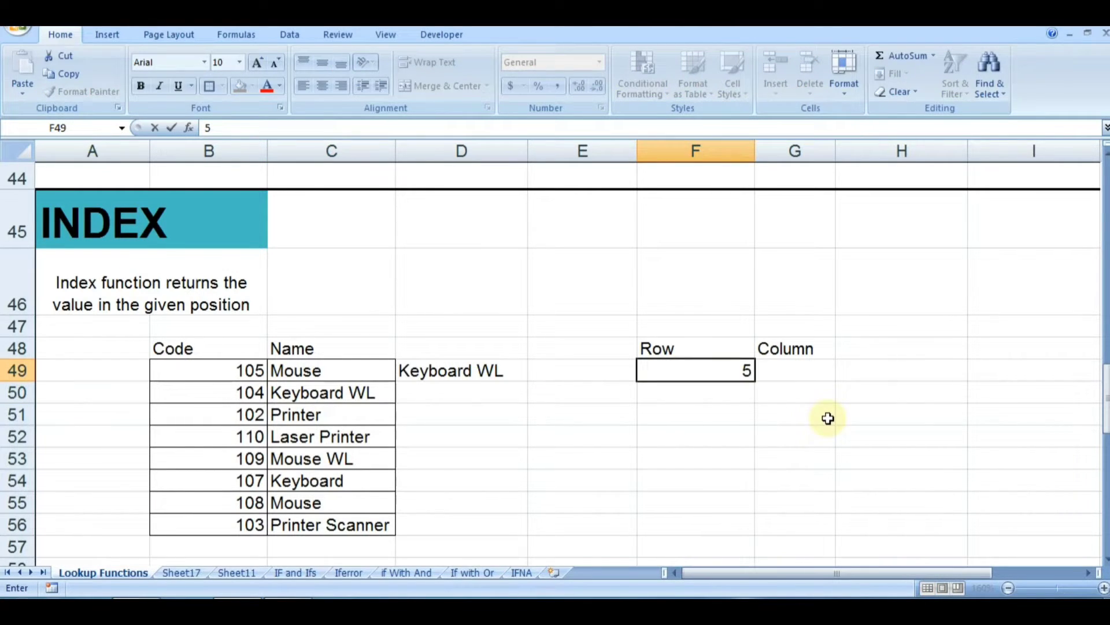
click(538, 417)
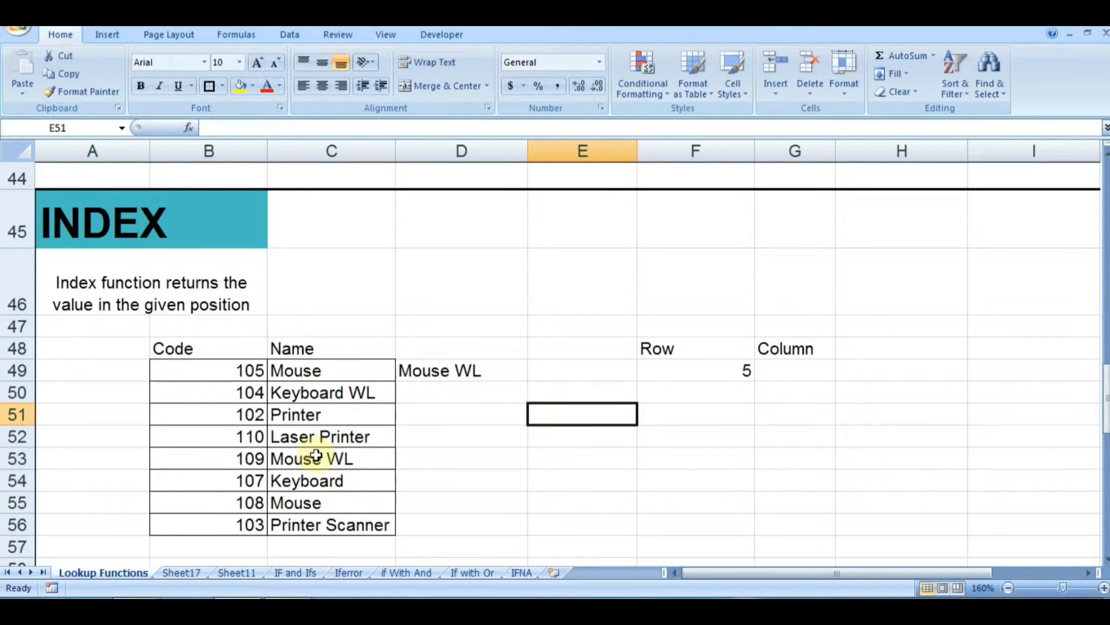
click(462, 371)
click(683, 366)
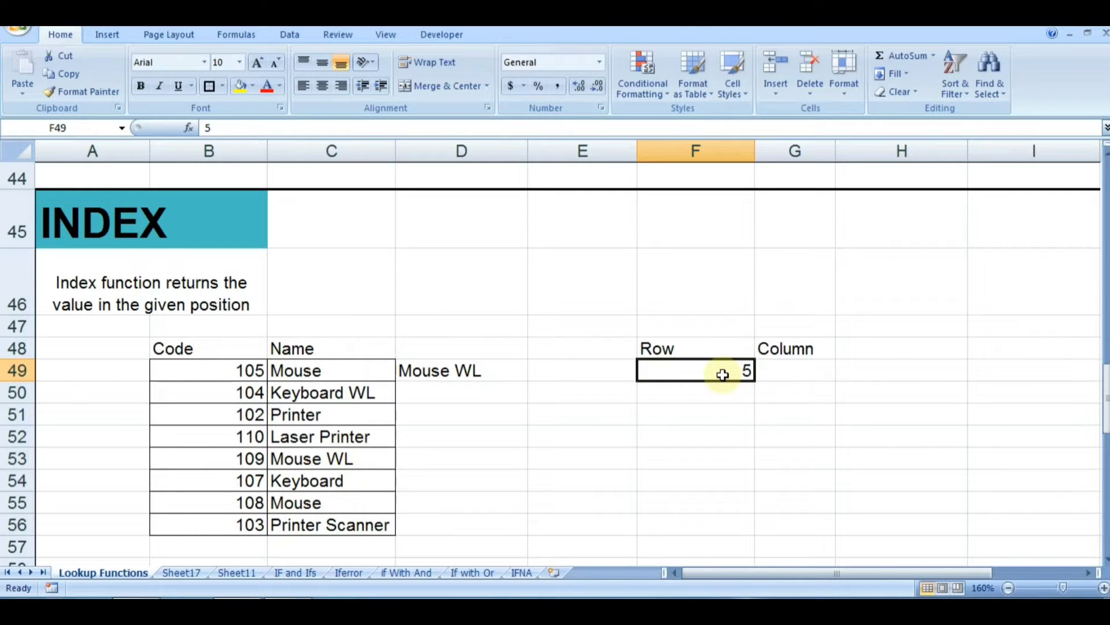
click(489, 368)
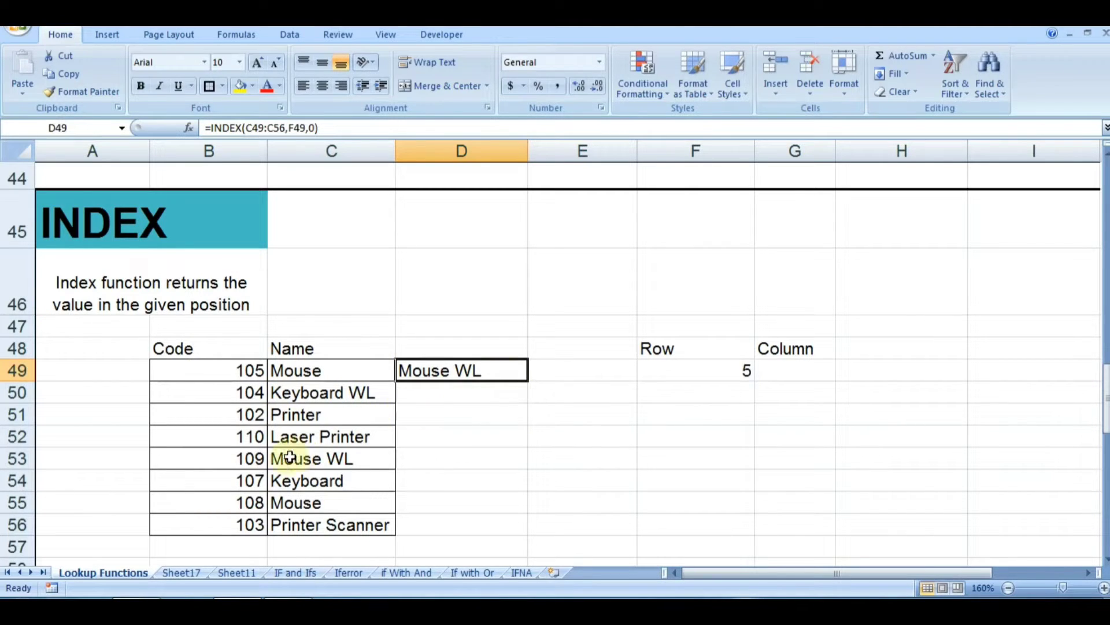
- Select the Code and Name table with its headers, B48:C56, to examine the two-column range
click(173, 350)
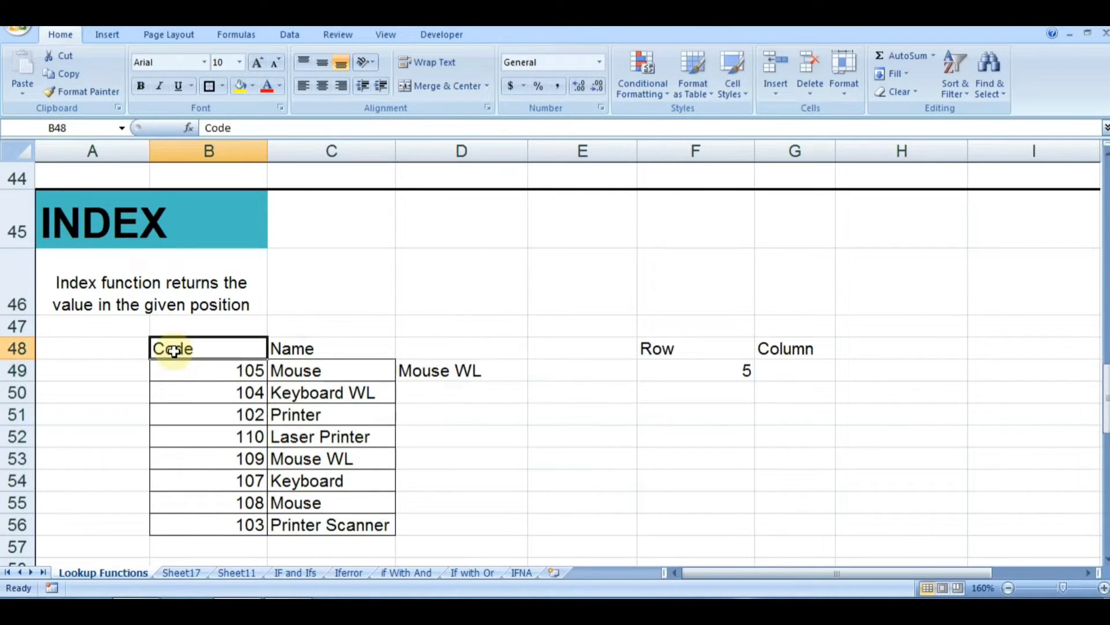
key(shift+Right)
key(shift+Down)
key(shift+Down)
key(shift+Down)
key(shift+Down)
key(shift+Down)
key(shift+Down)
key(shift+Down)
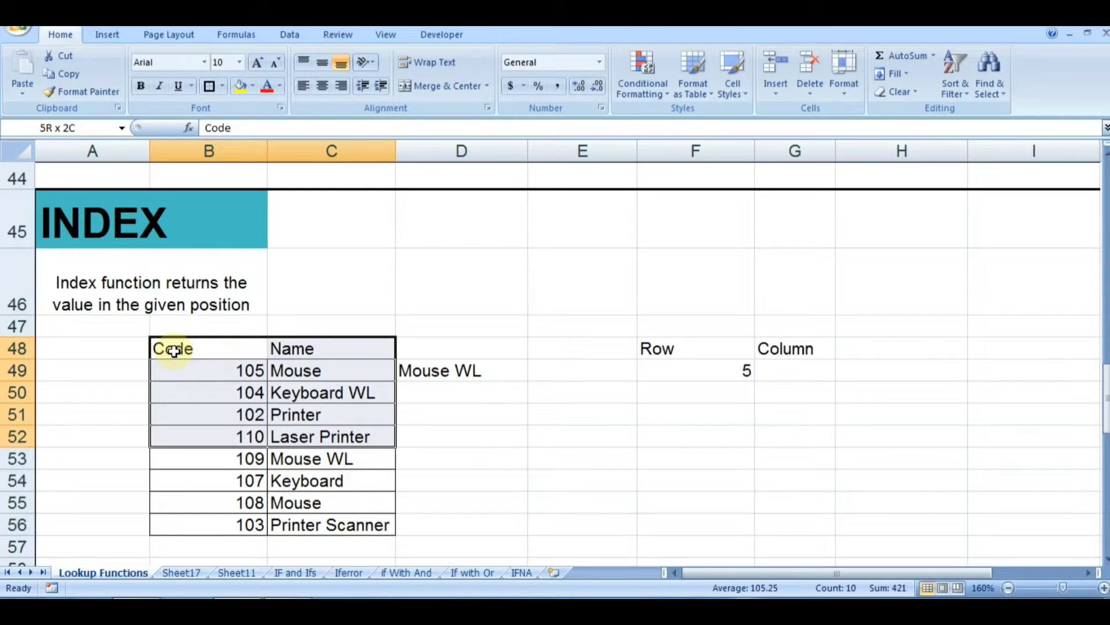
key(shift+Down)
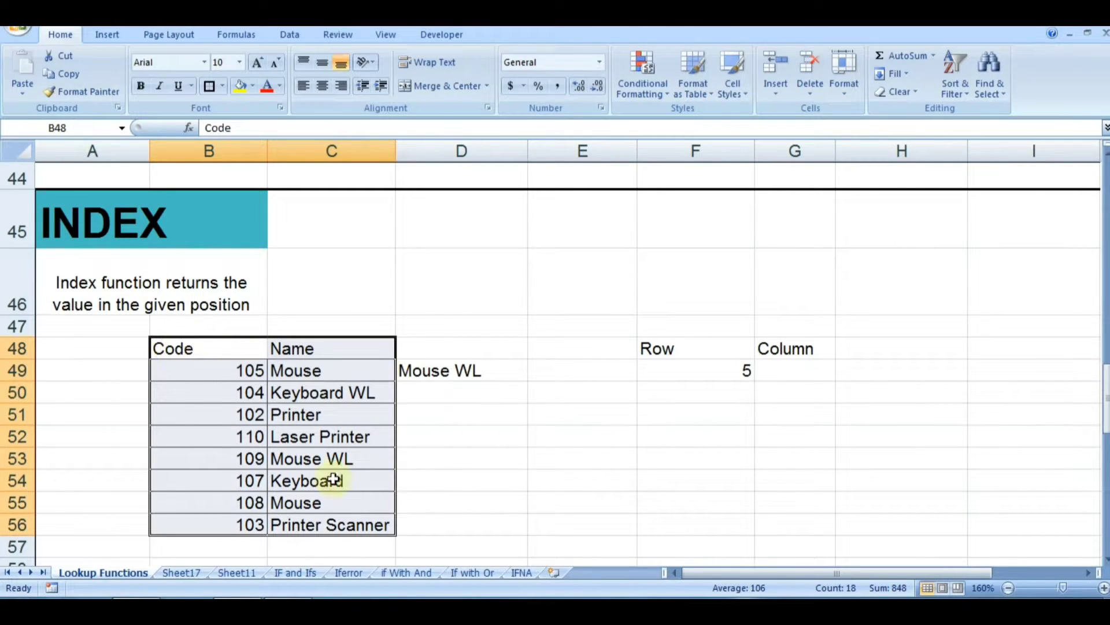
- Replace the formula in D49 with a new INDEX formula whose array is the whole table B48:C56
click(445, 373)
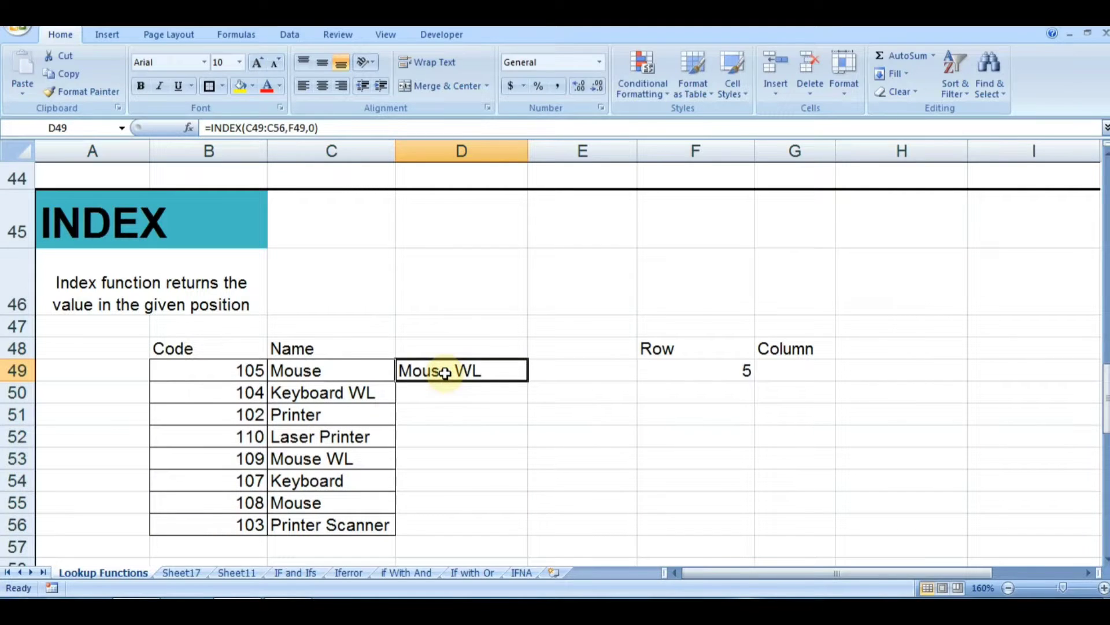
text(=)
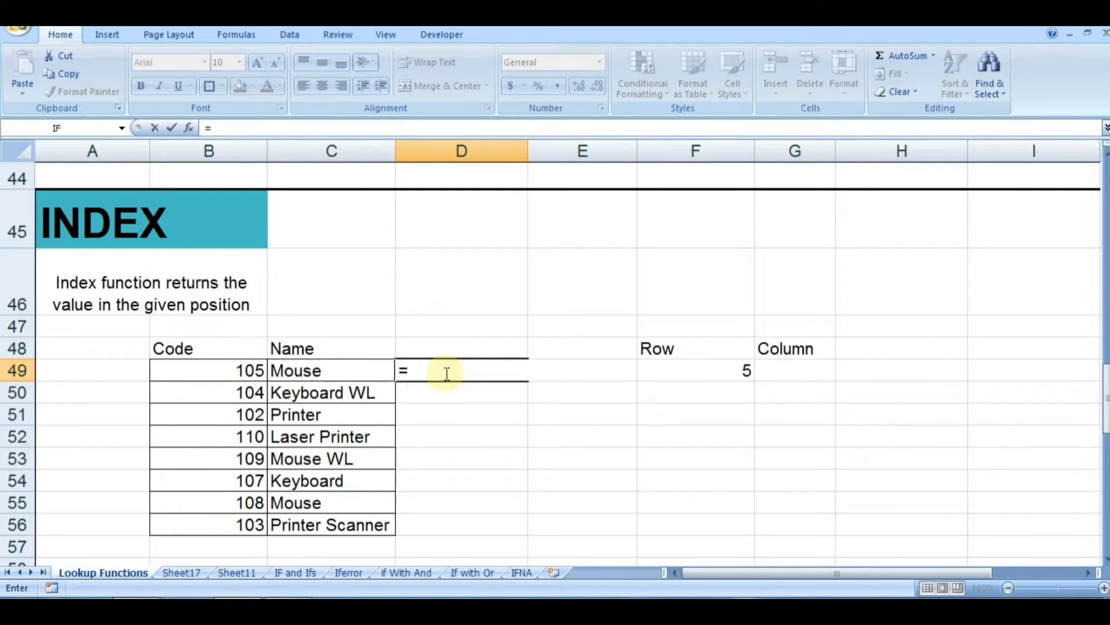
text(in)
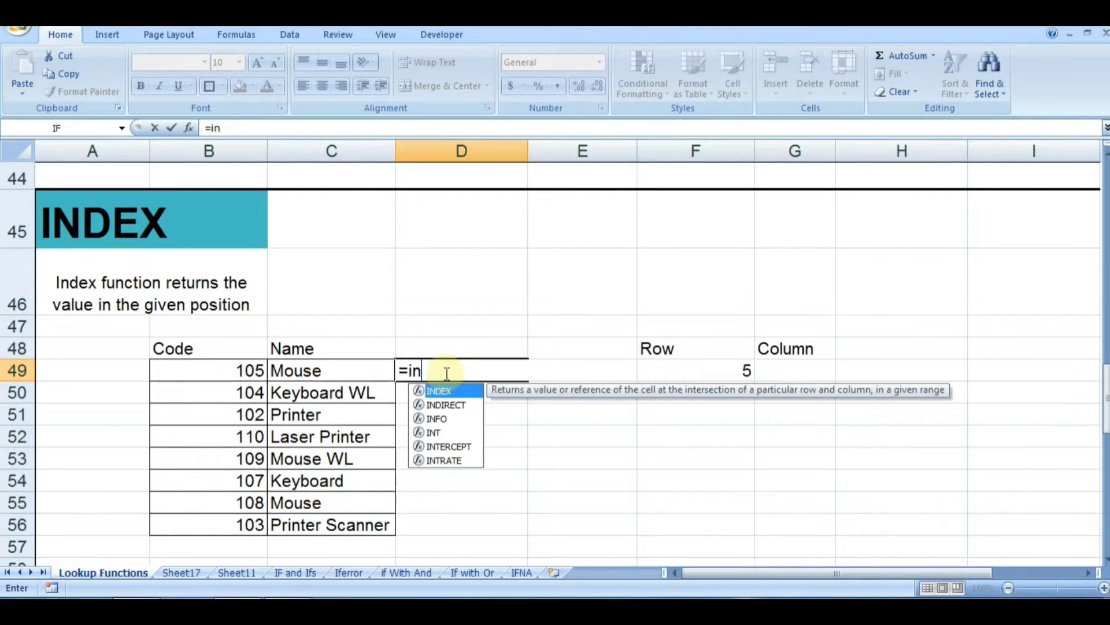
key(Tab)
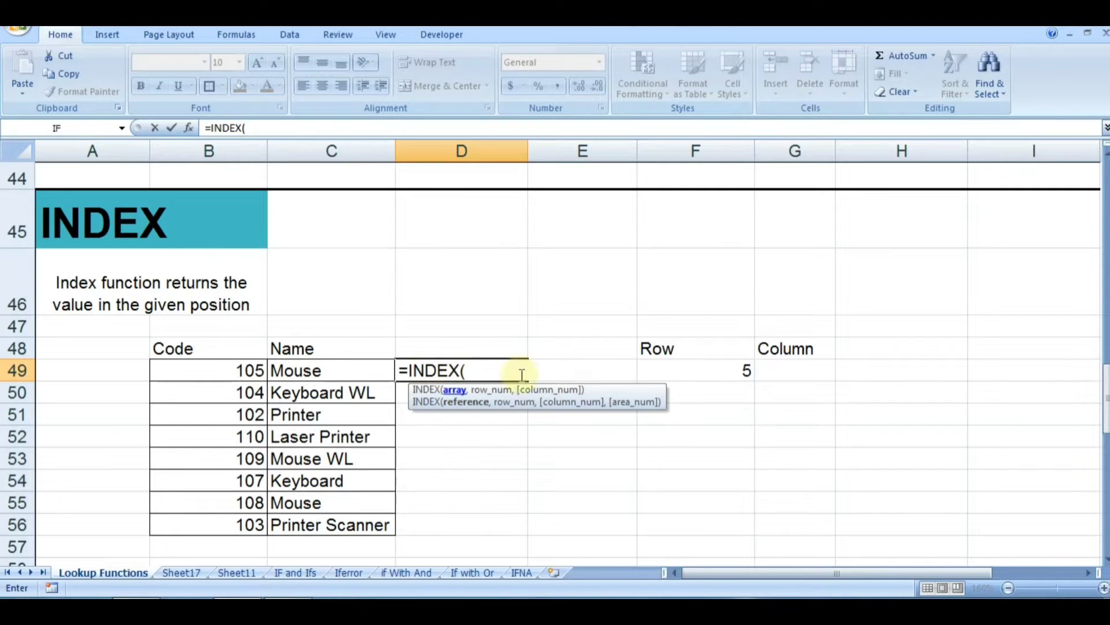
click(180, 346)
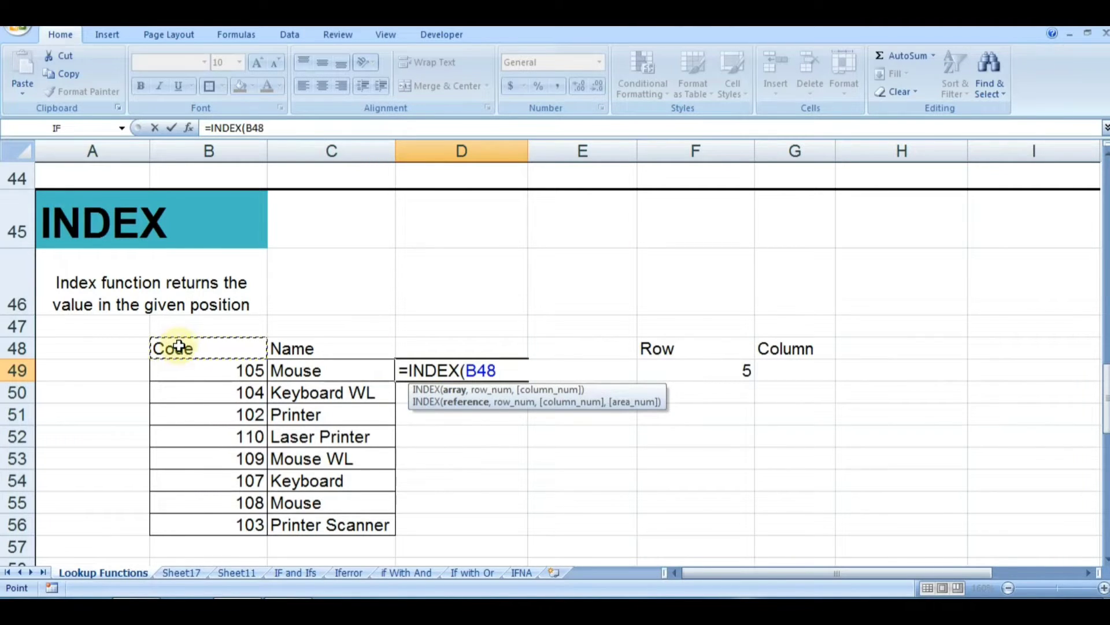
key(shift+Right)
key(shift+Down)
key(shift+Down)
key(shift+Down)
key(shift+Down)
key(shift+Down)
key(shift+Down)
key(shift+Down)
key(shift+Down)
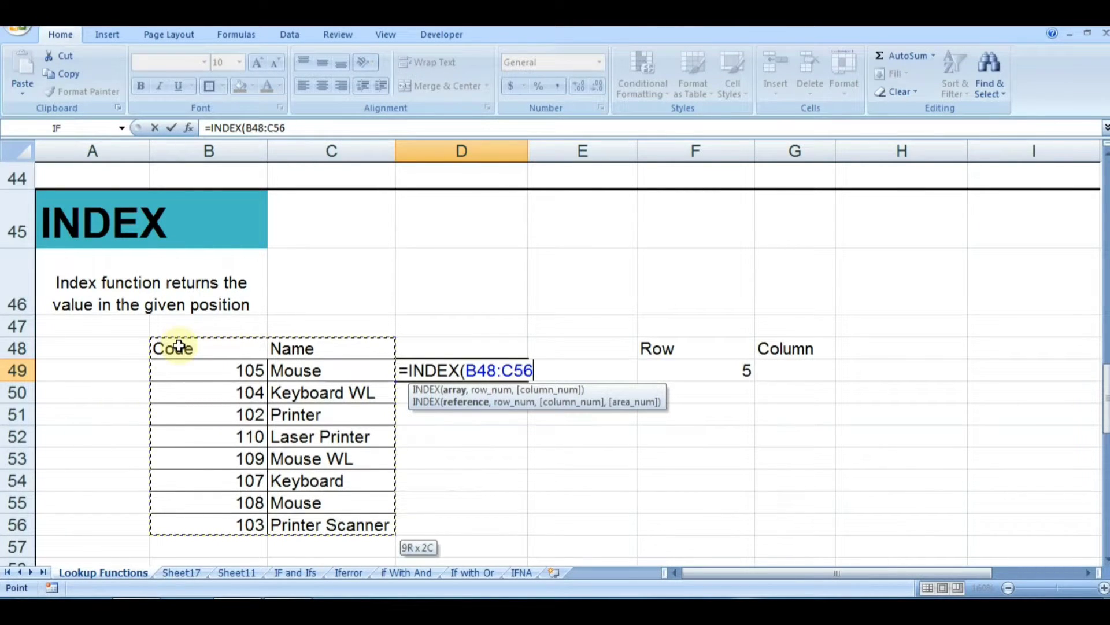
- Complete the two-column INDEX formula with F49 as the row number and G49 as the column number
text(,)
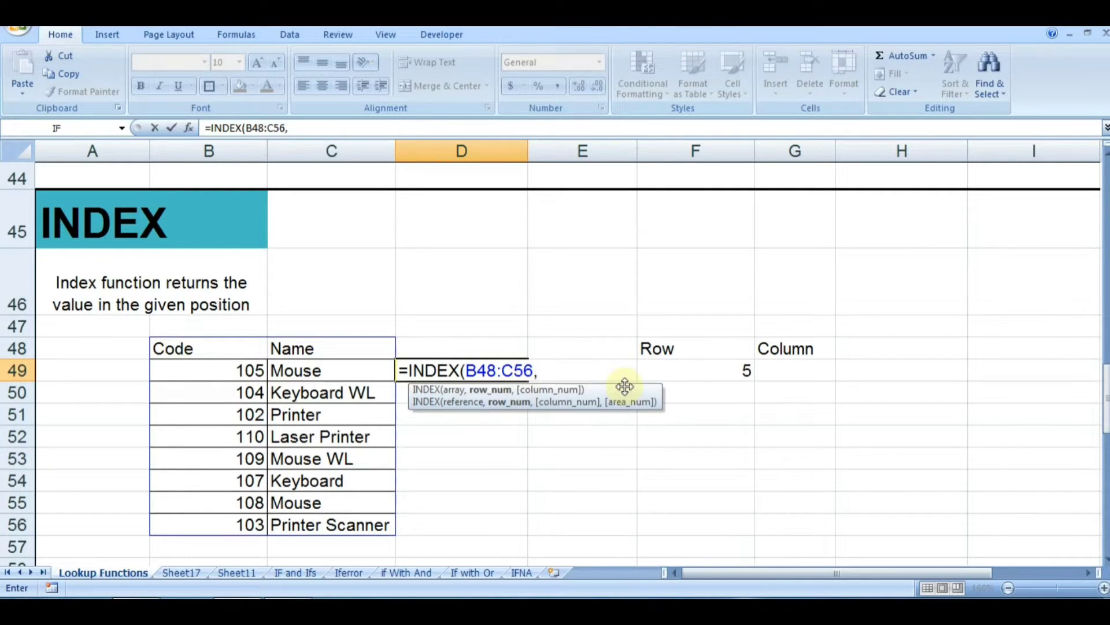
click(661, 375)
text(,)
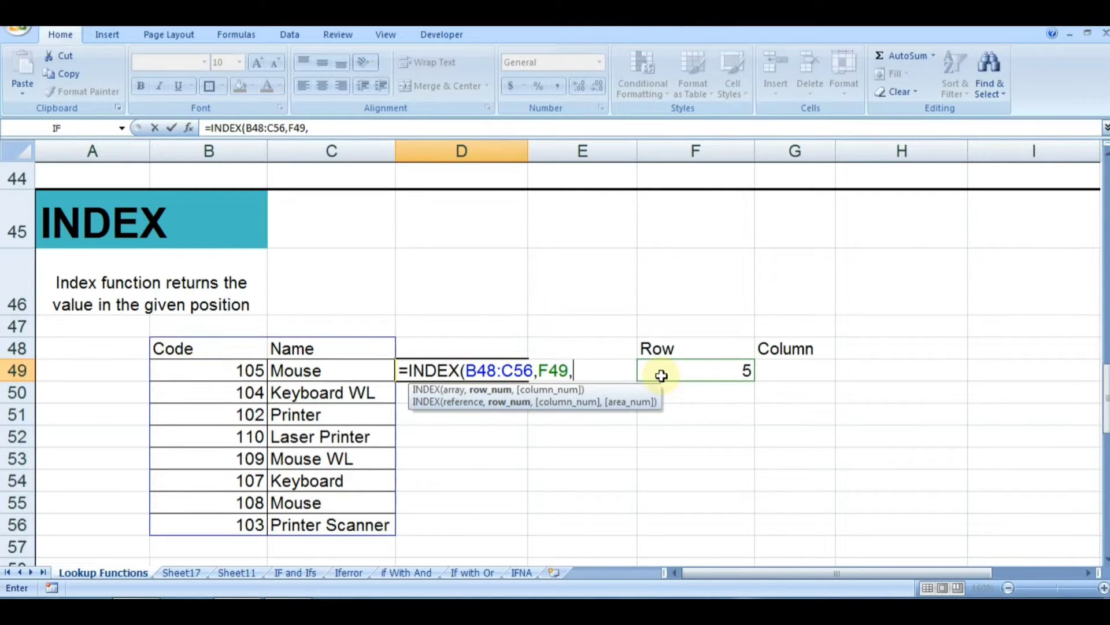
click(791, 369)
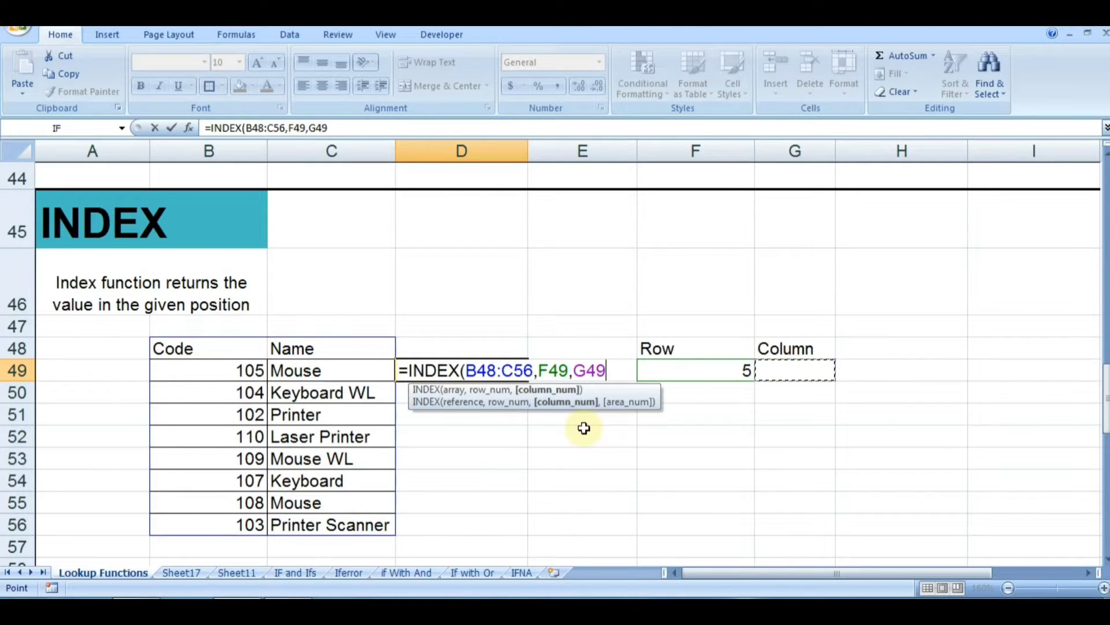
text())
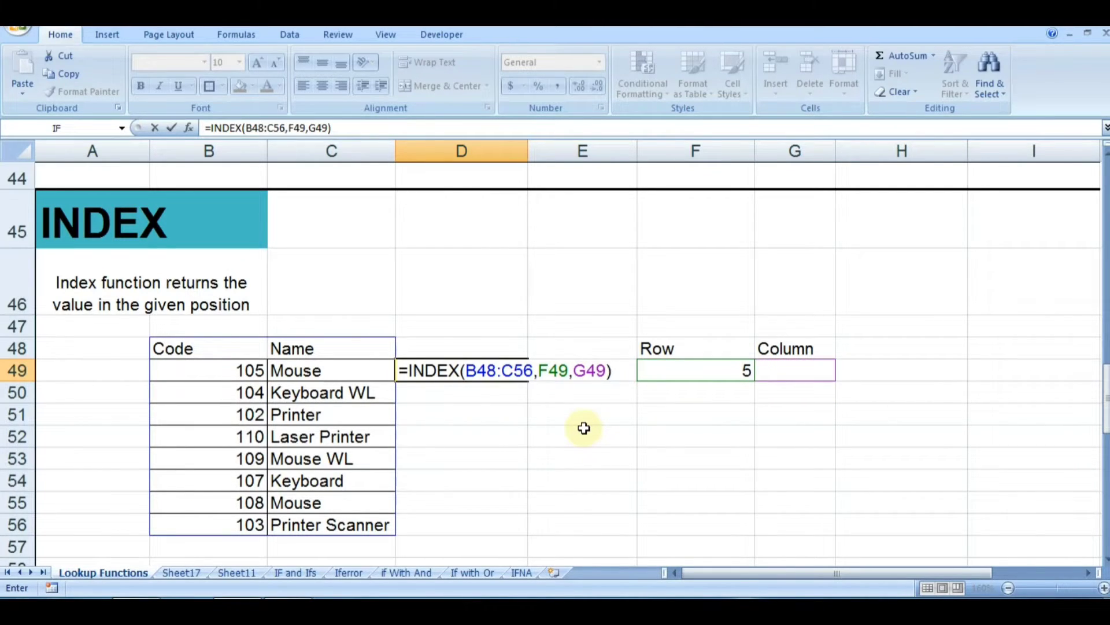
key(Return)
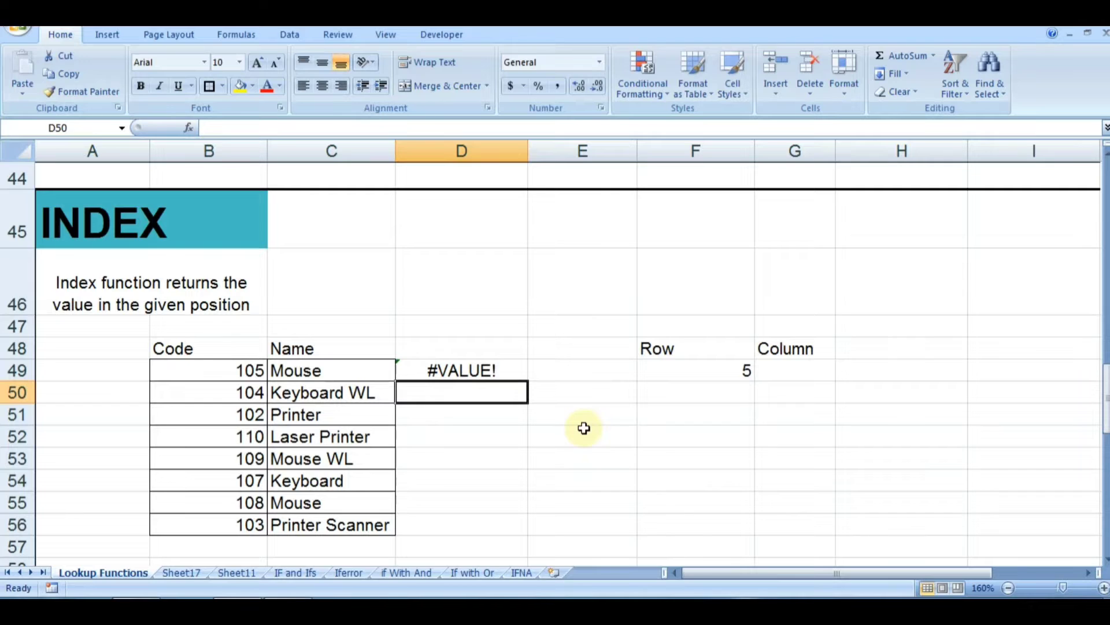
- Enter 1 as the column number in G49 and check the D49 result against the Code column
click(461, 375)
click(802, 377)
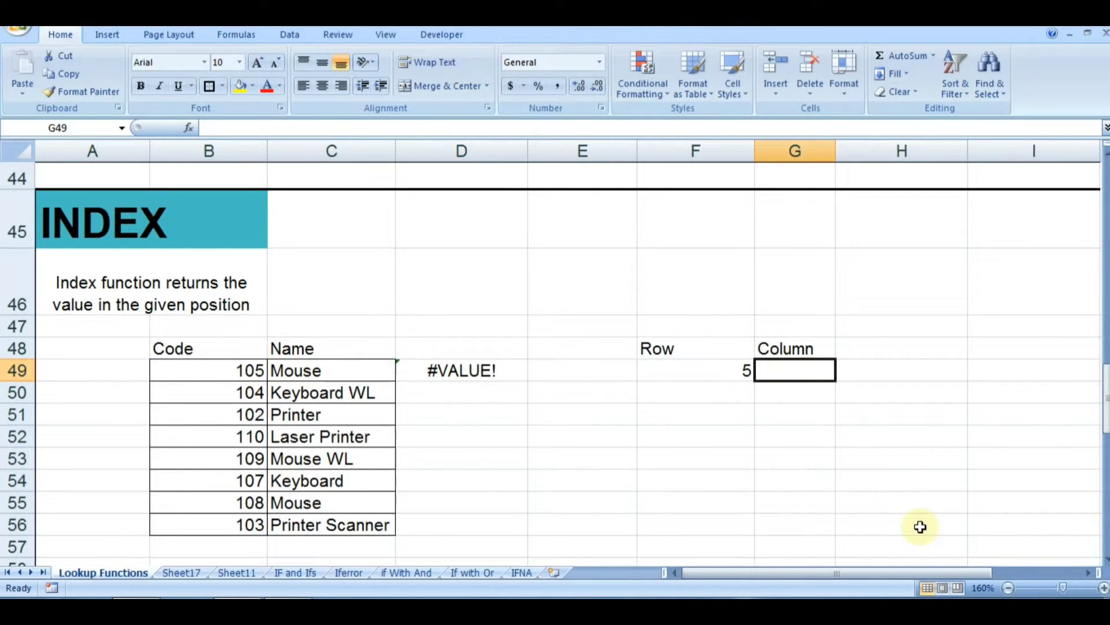
text(1)
key(Return)
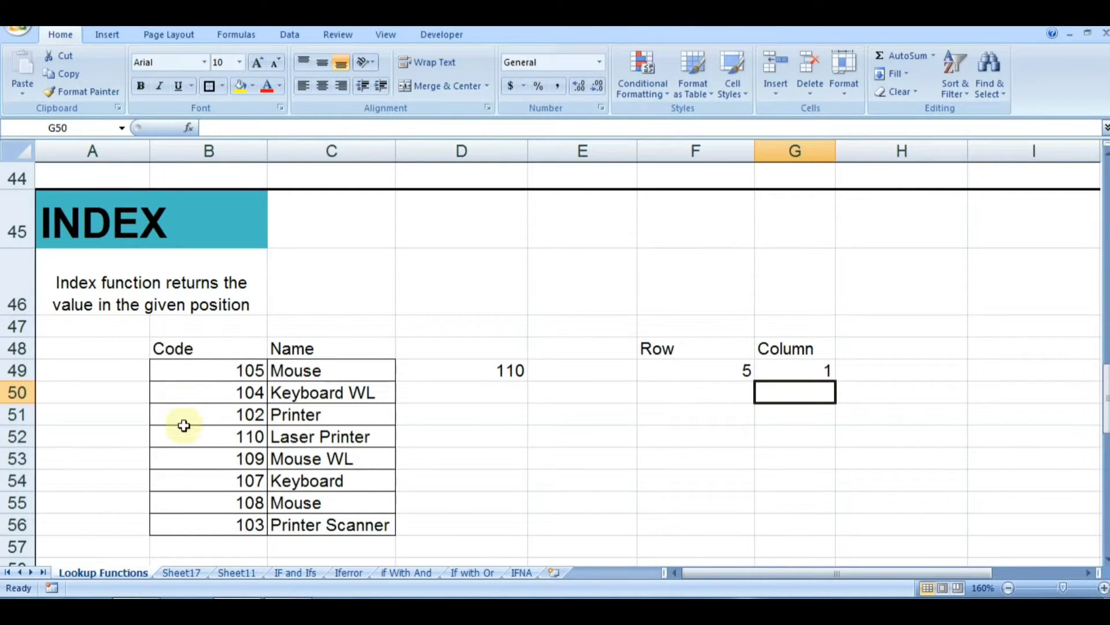
click(235, 438)
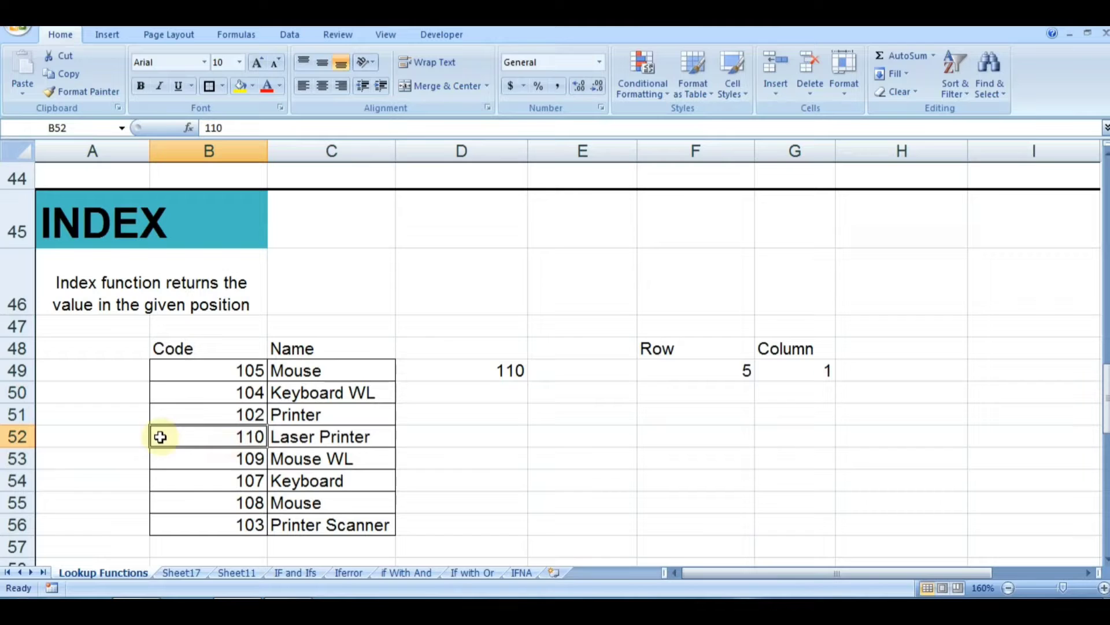
click(120, 431)
click(218, 434)
click(466, 362)
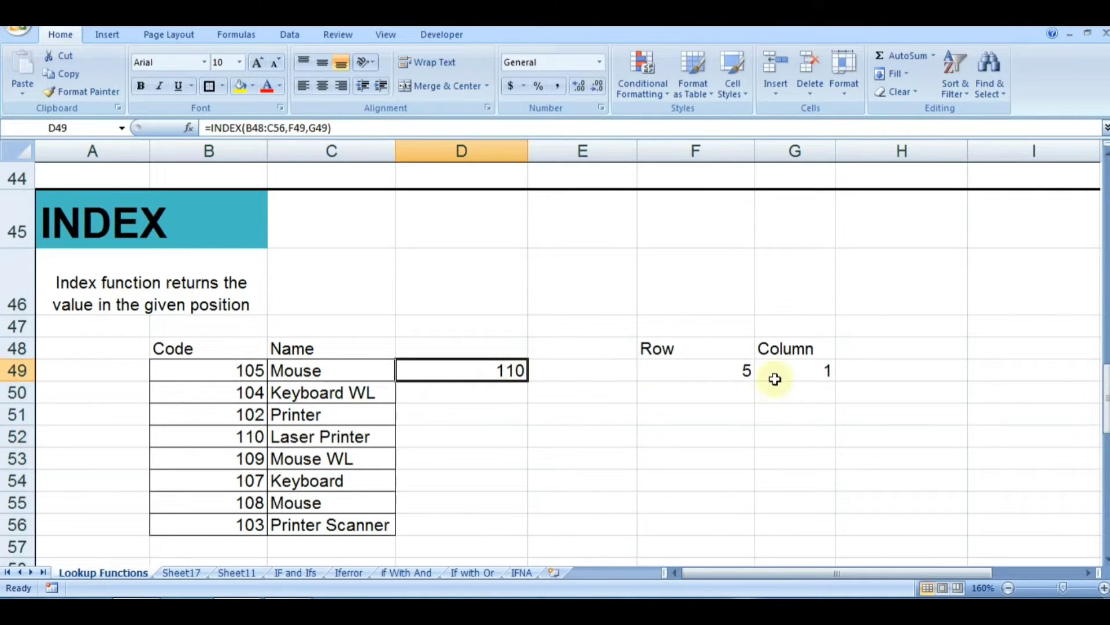
- Change the row number in F49 to 7 and compare the INDEX result with the matching code in the table
click(726, 365)
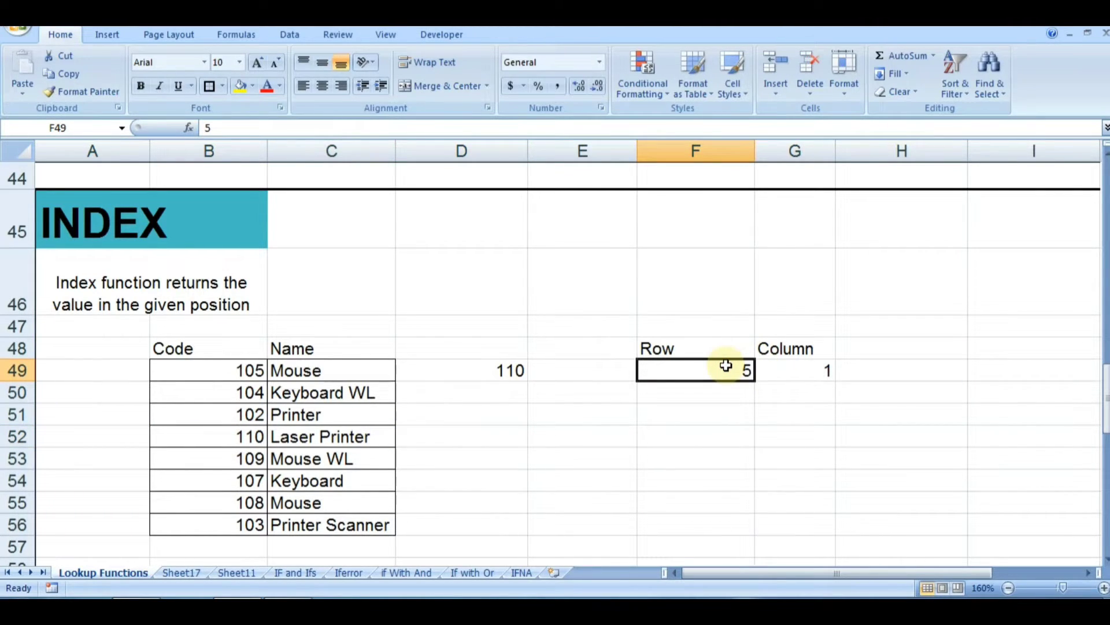
text(7)
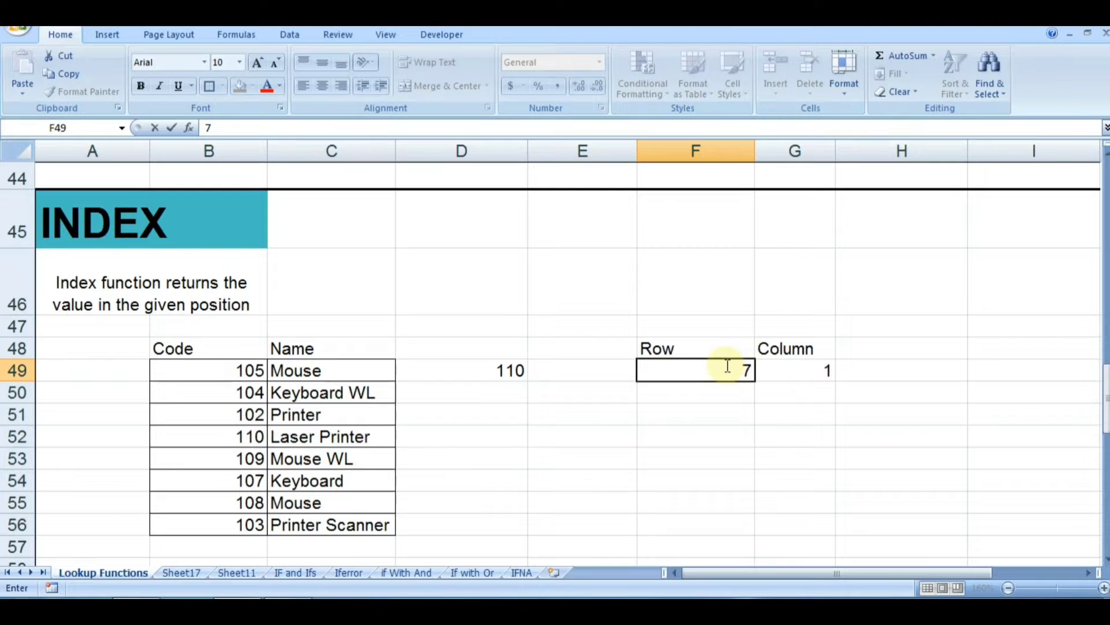
click(589, 430)
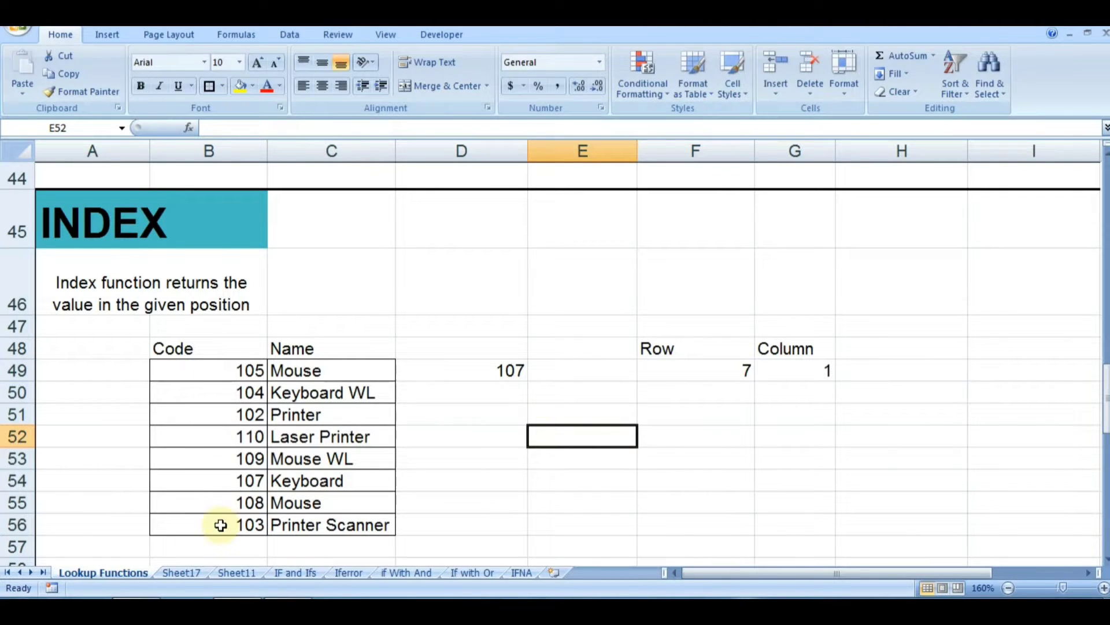
click(210, 483)
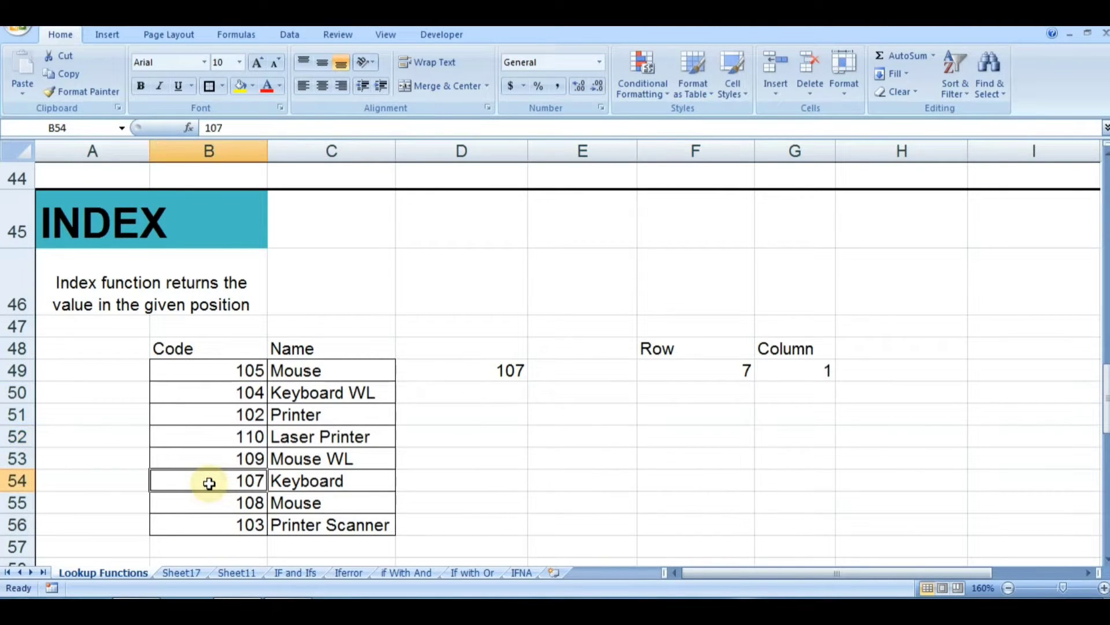
- Set the column number in G49 to 2 and check the row number in F49 and the INDEX formula in D49
click(788, 371)
text(2)
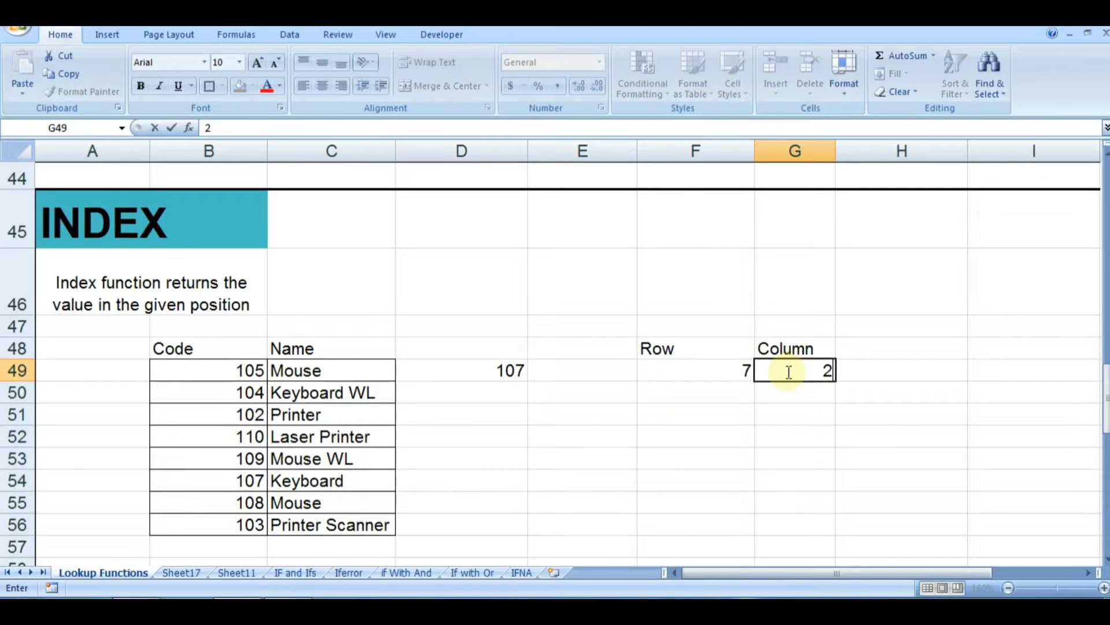
key(Return)
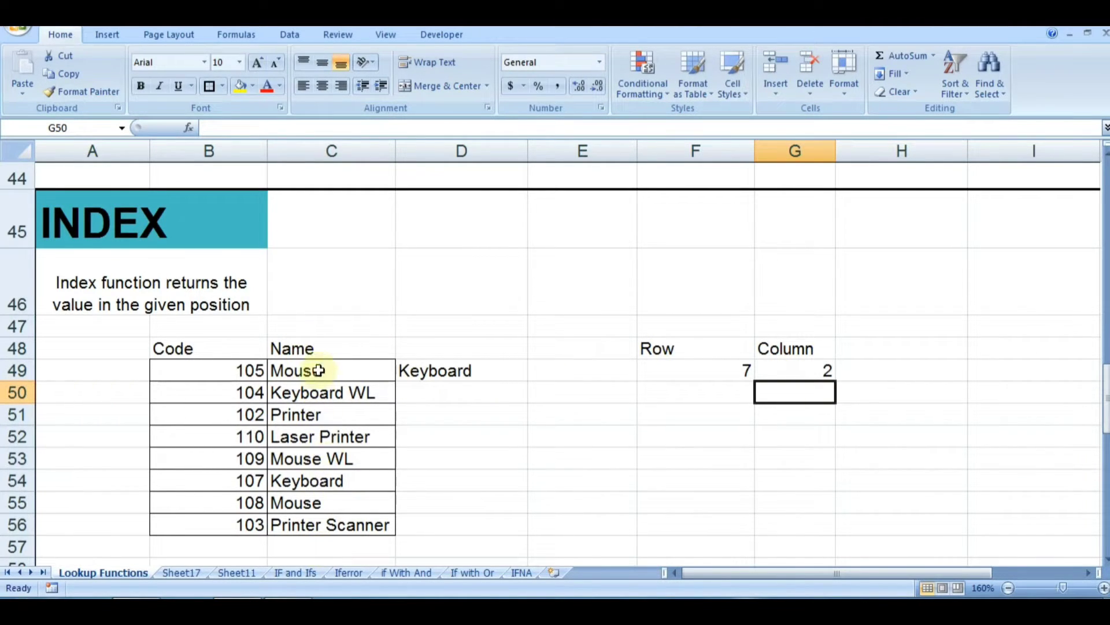
click(717, 365)
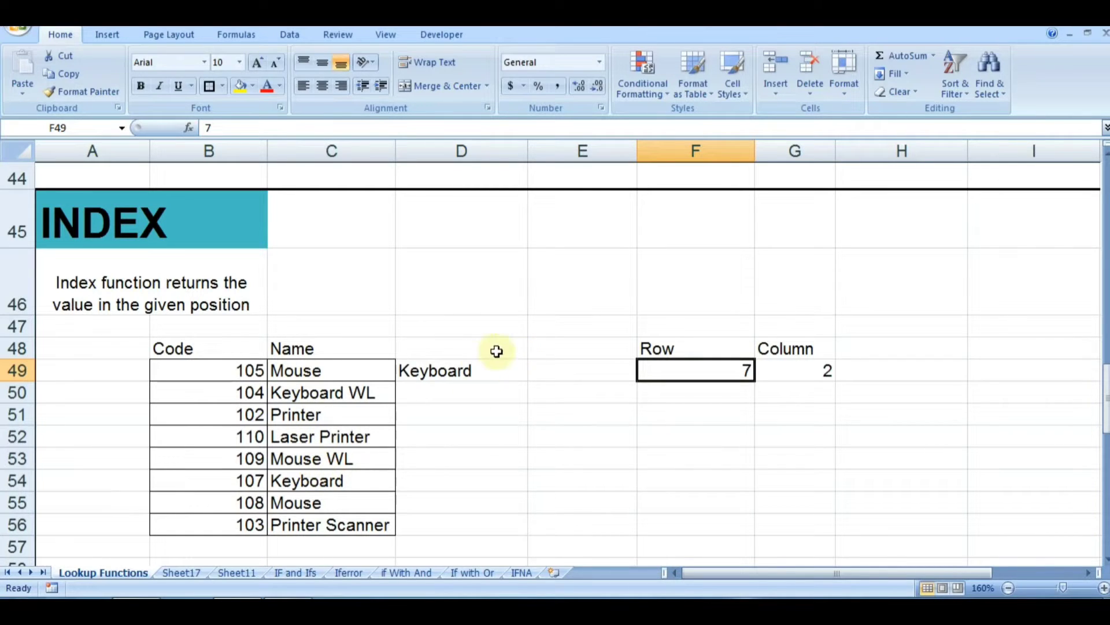
click(471, 368)
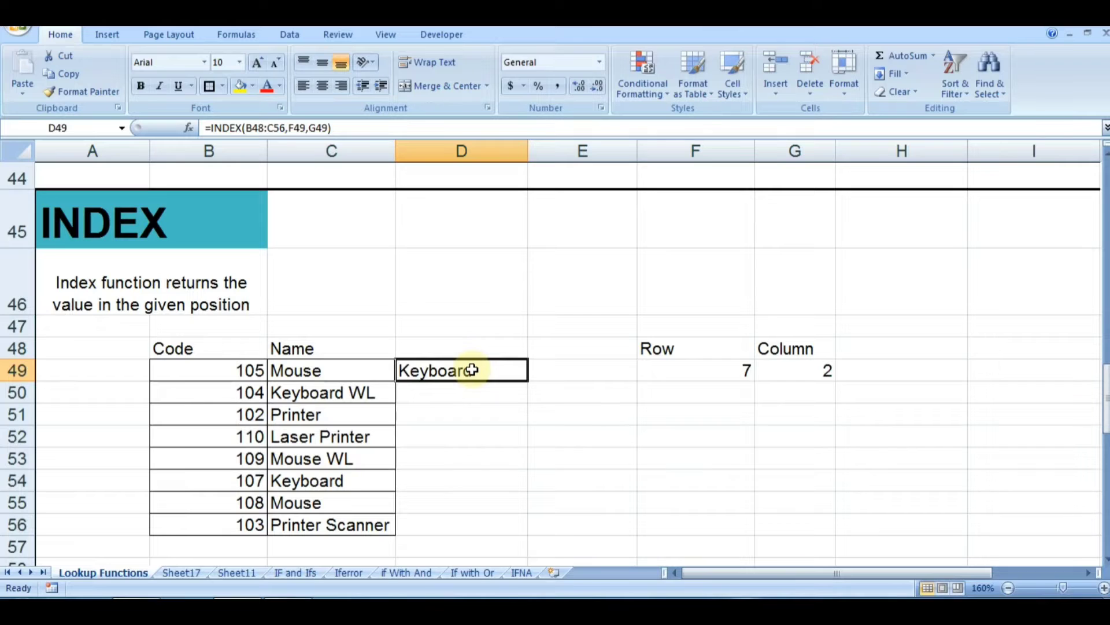
- Begin a CHOOSE formula in C62 of the CHOOSE section, using the code in B62 as the index number
key(Left)
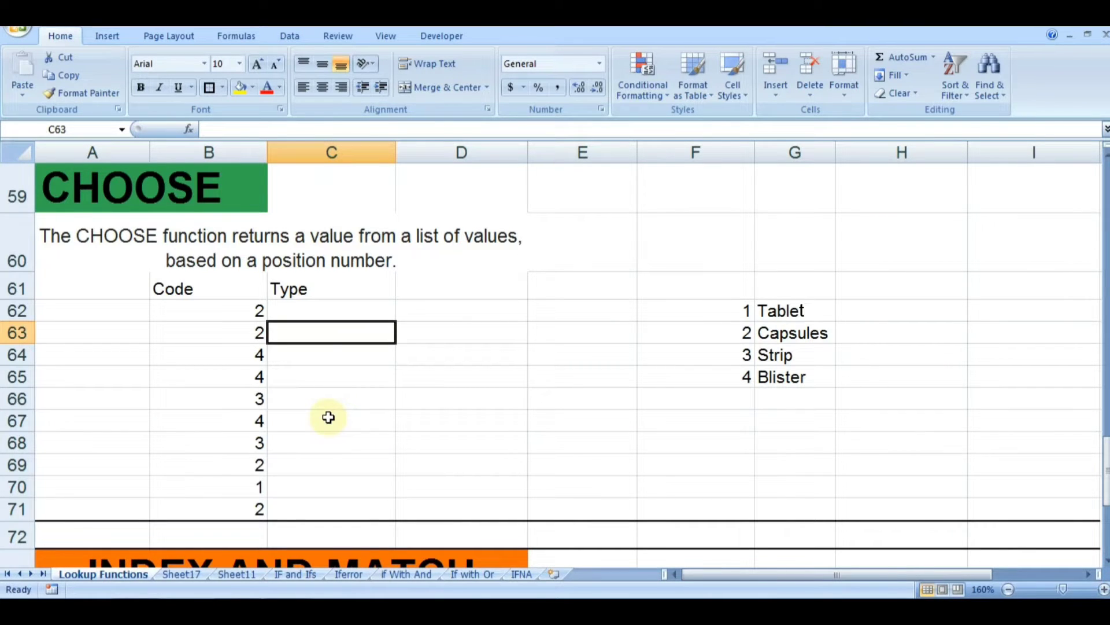
key(Up)
key(Down)
key(Up)
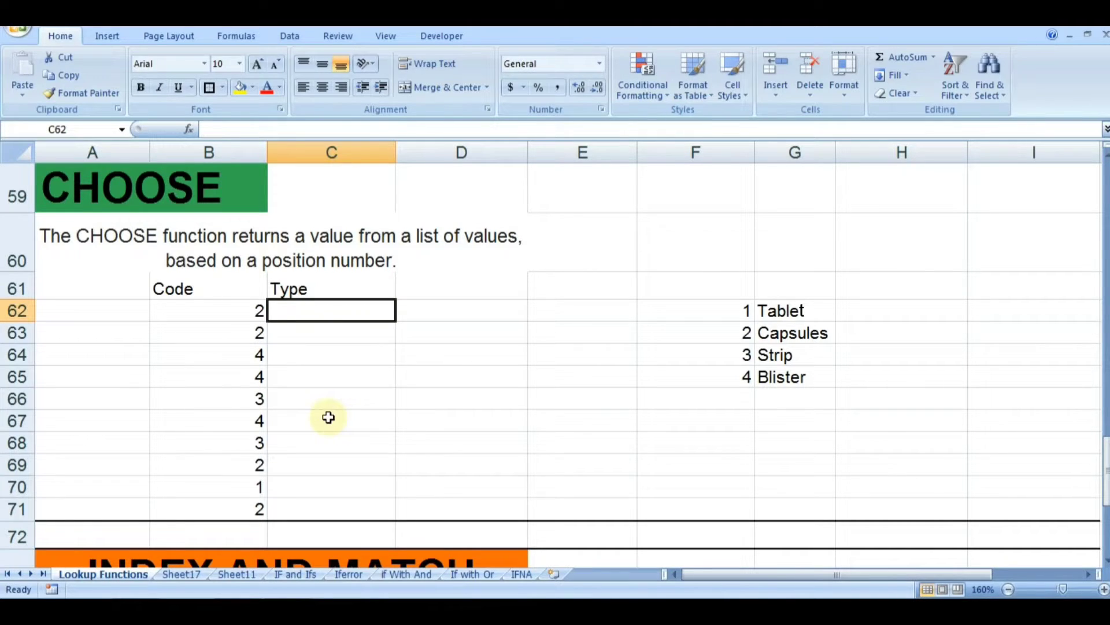
text(=)
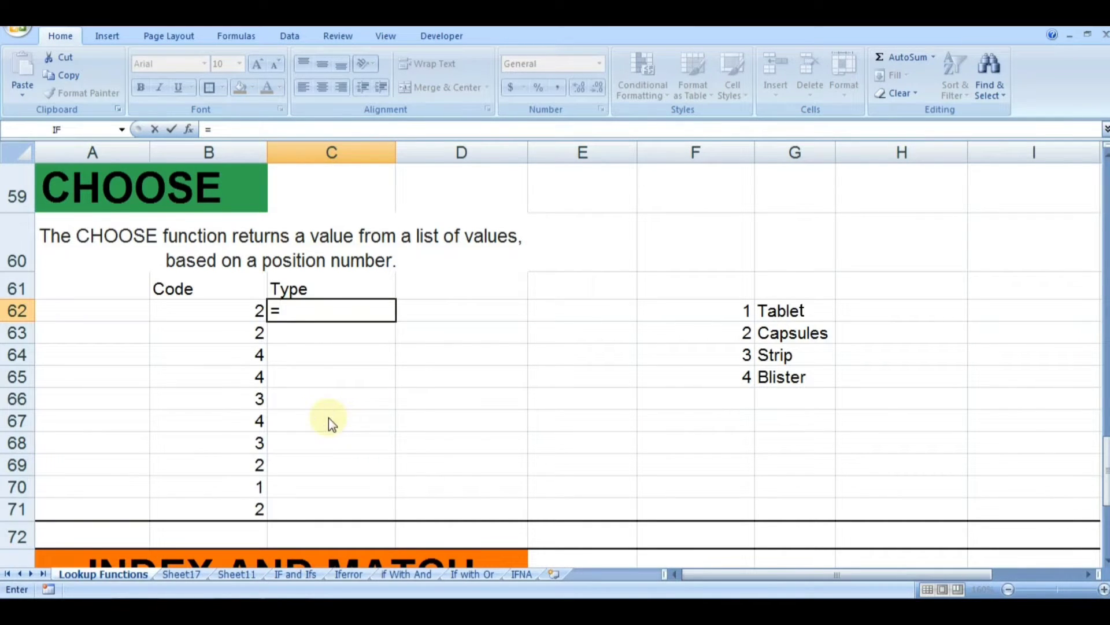
text(cho)
key(Tab)
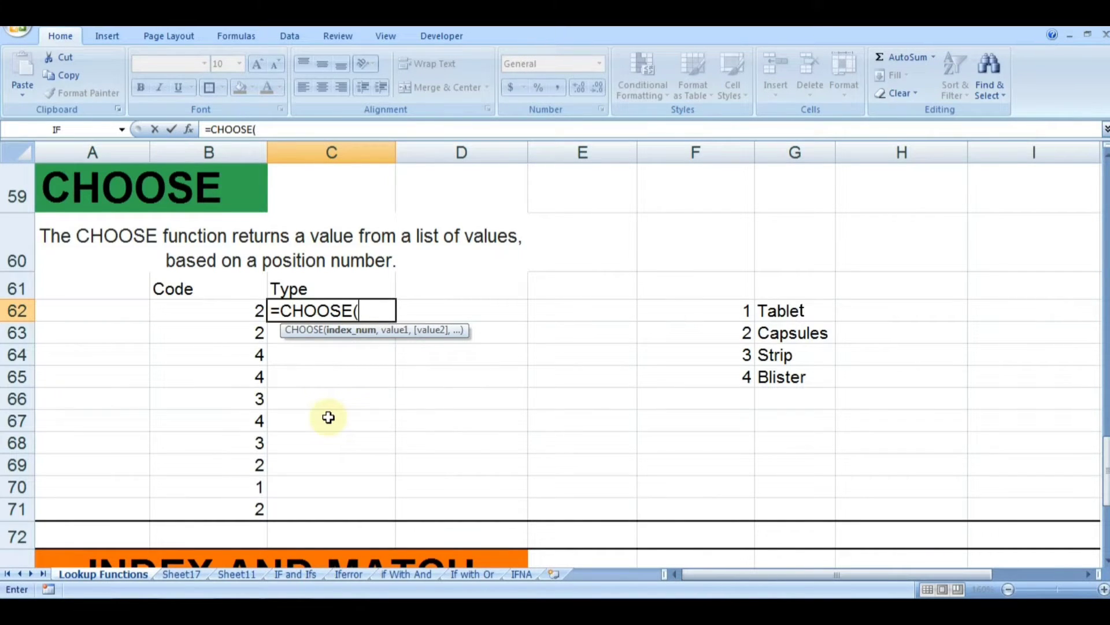
key(Left)
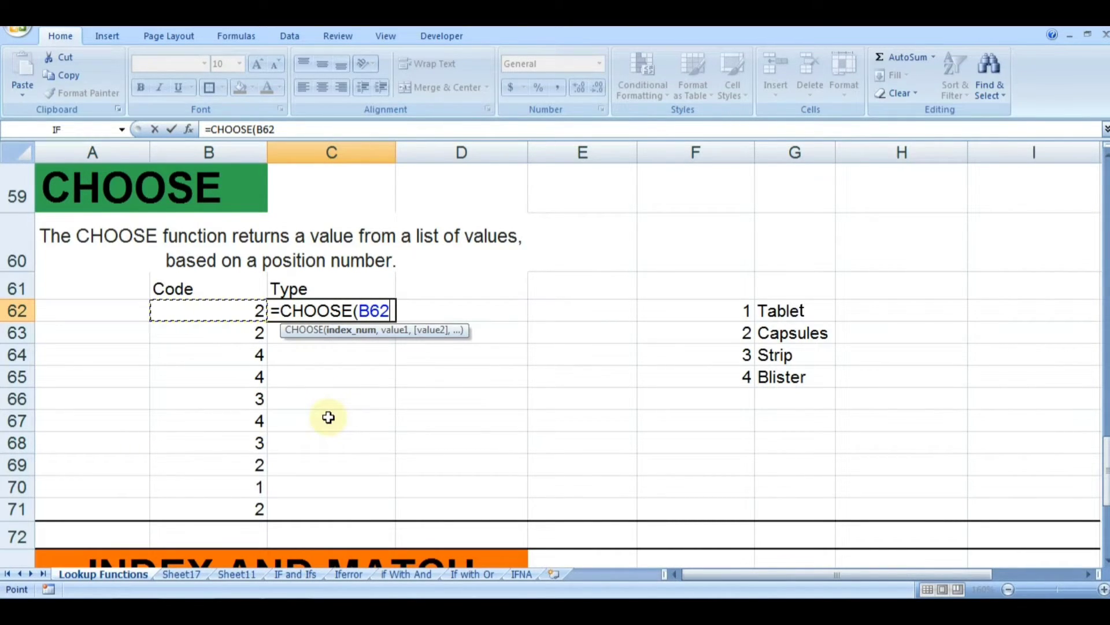
text(,)
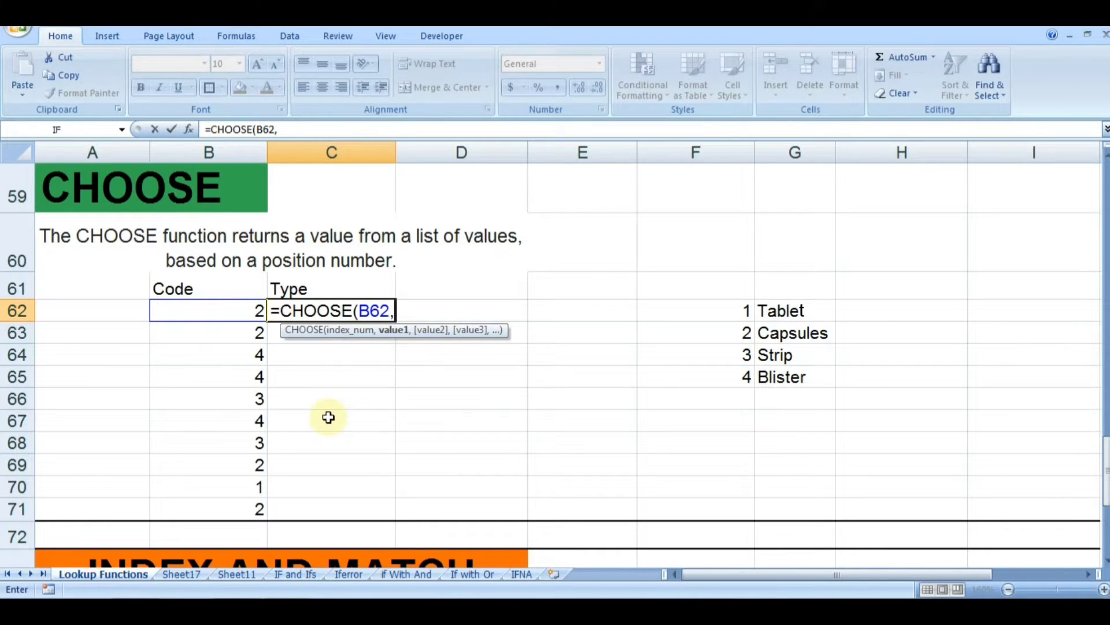
- Complete the CHOOSE formula with the values "Tablet", "Capsules", "Strips" and "Blister" in that order
text(")
text(Tablet)
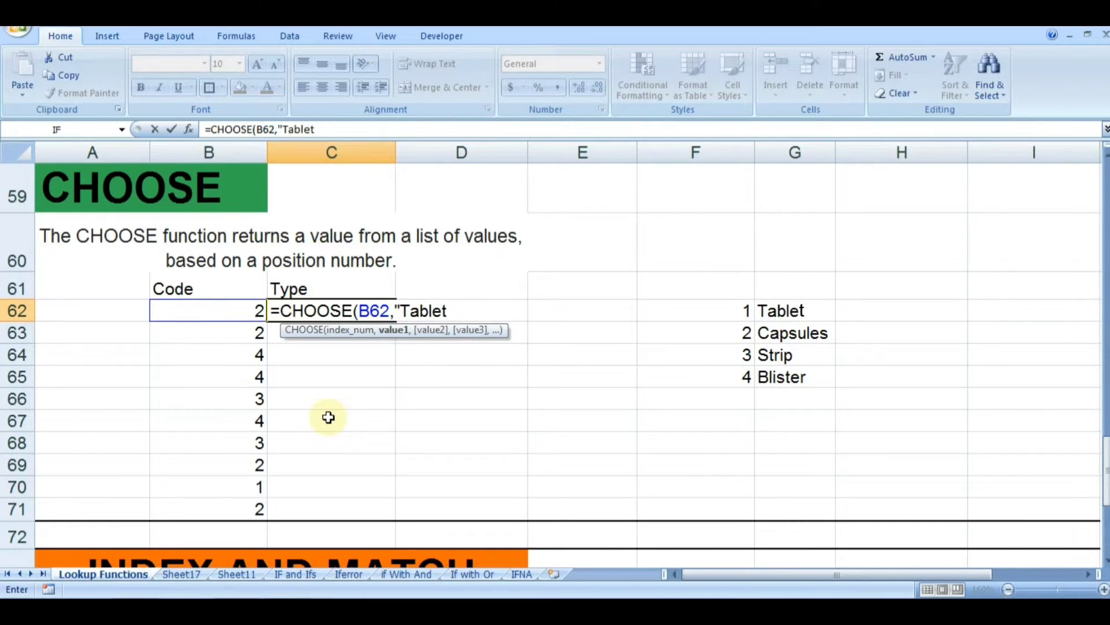
text(,)
key(BackSpace)
text(",)
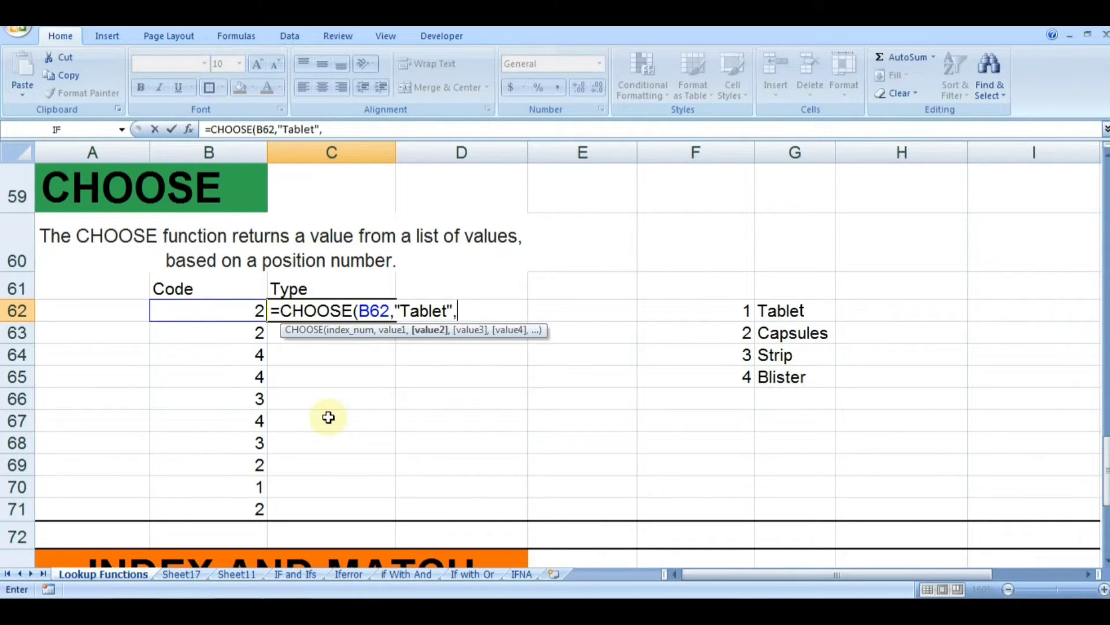
text("Capsules)
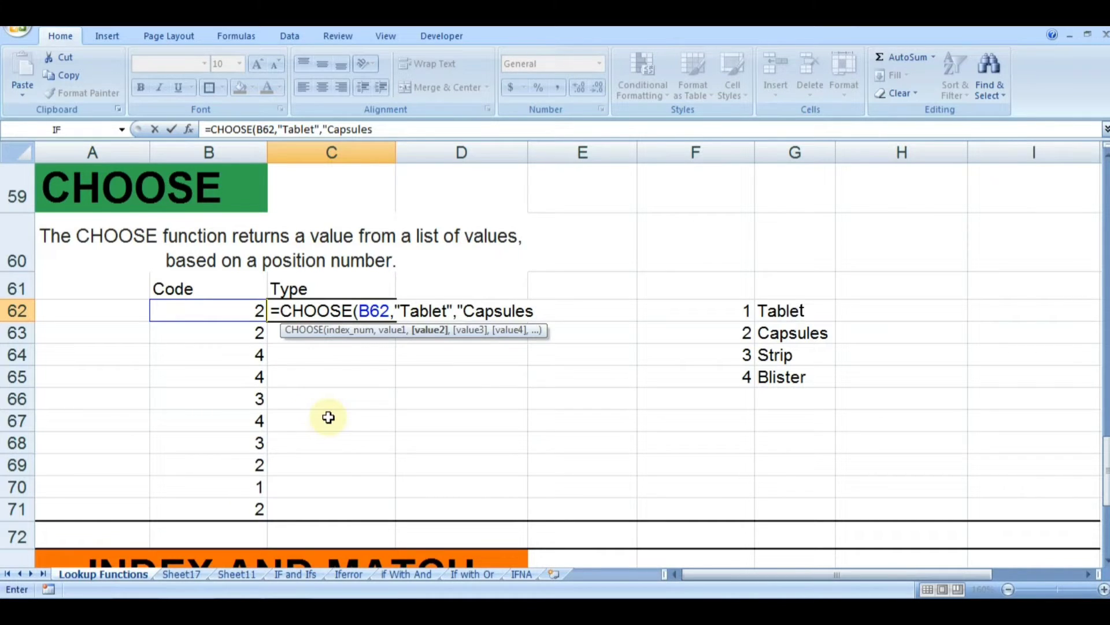
text(",")
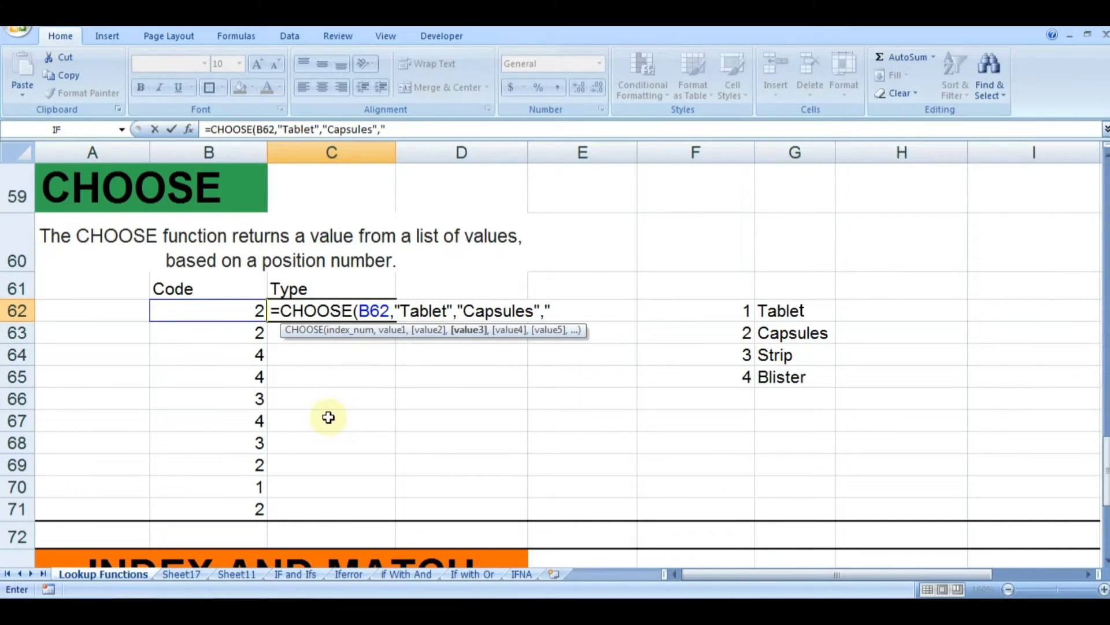
text(Strips)
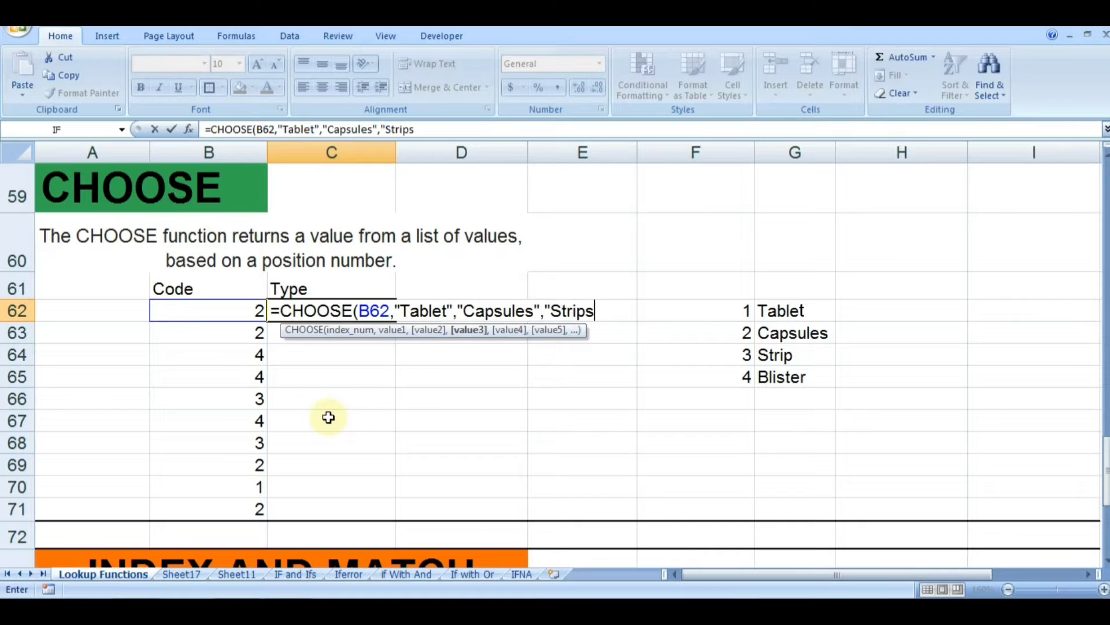
text(",)
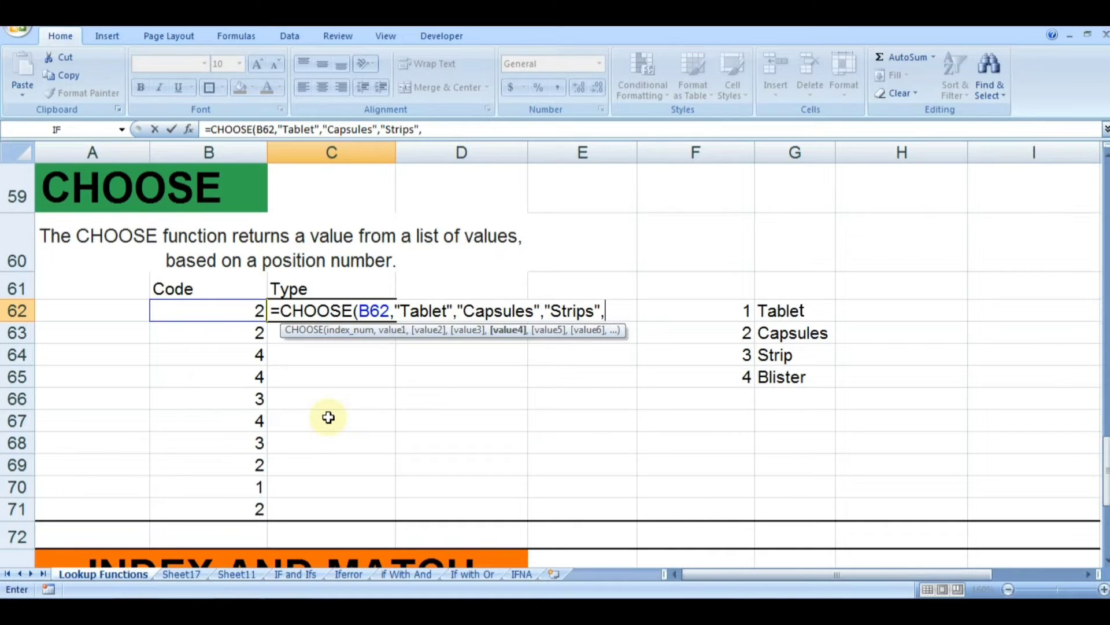
text("Bliste)
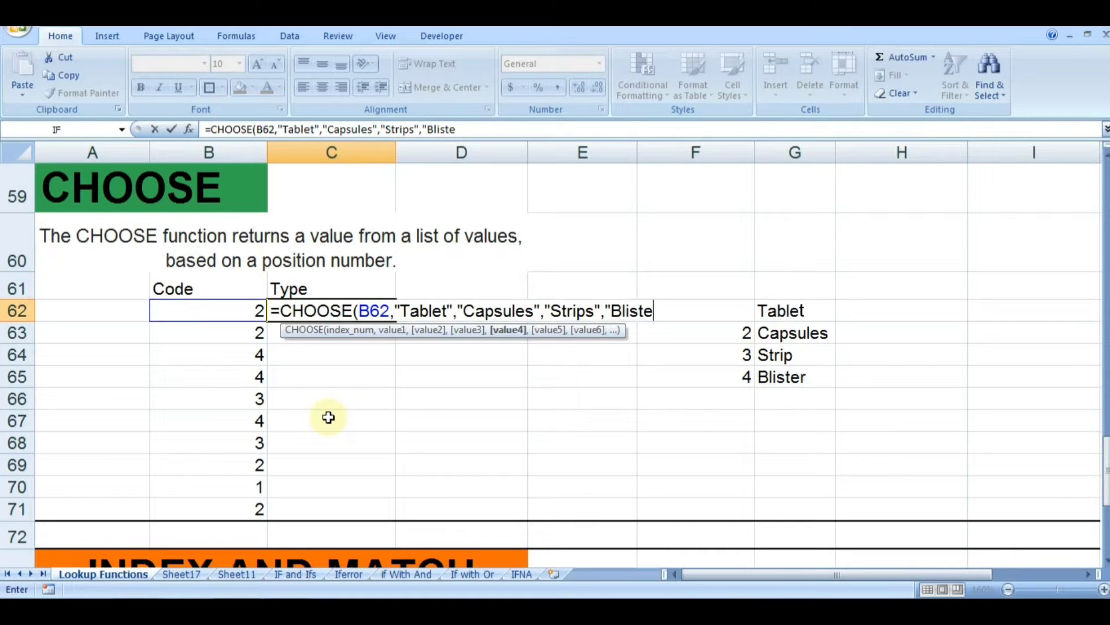
text(r"))
key(Return)
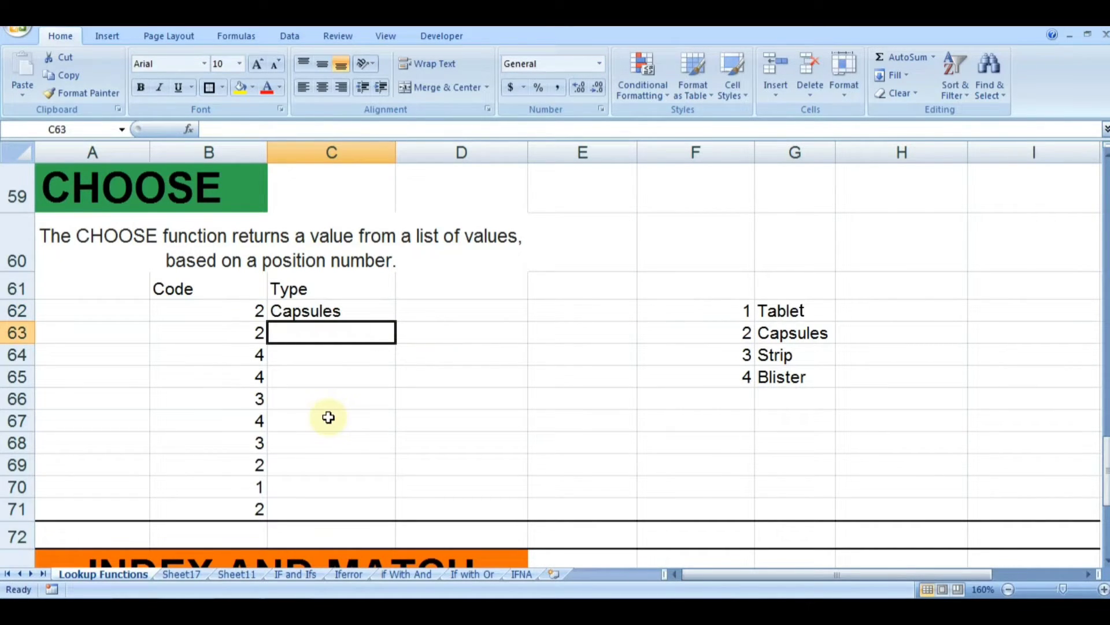
- Change the code in B62 to 1 to test the CHOOSE formula
key(Up)
key(Left)
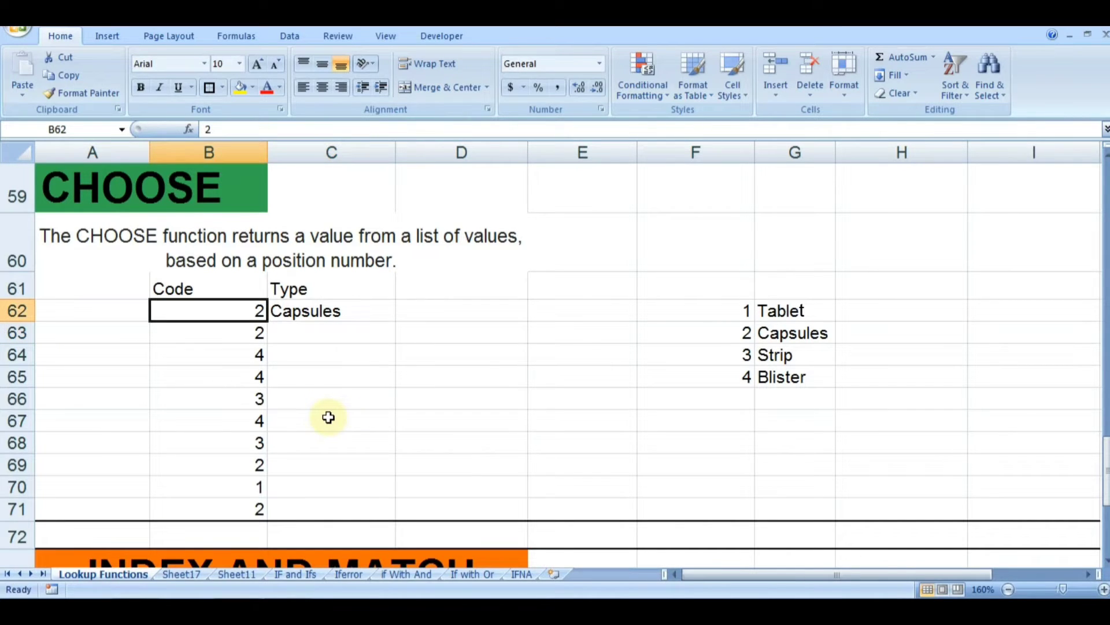
text(1)
key(Return)
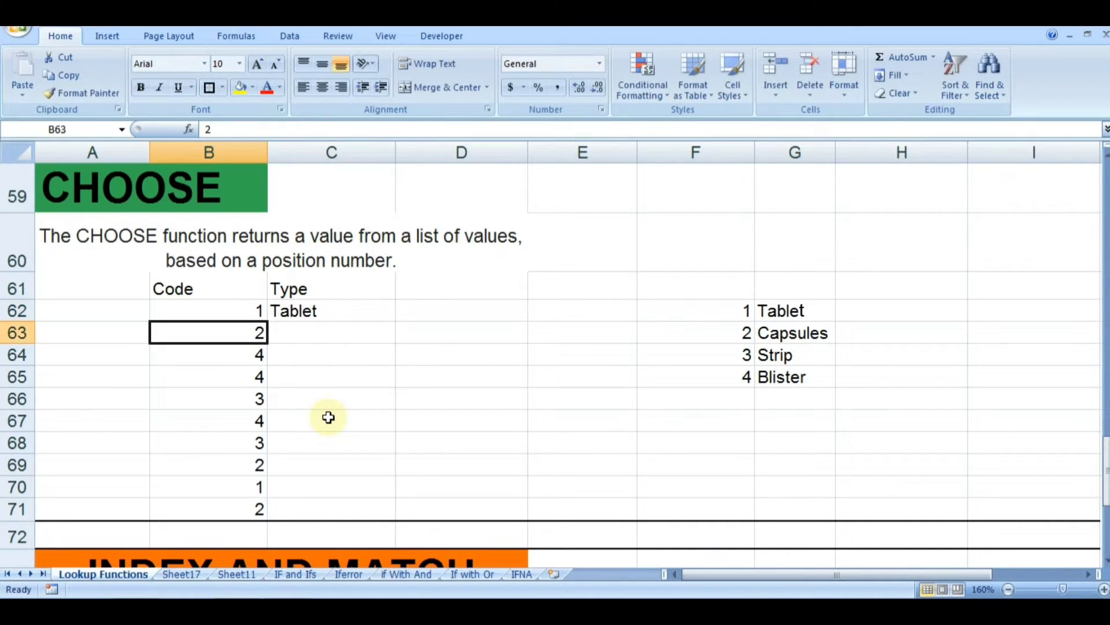
- Fill the CHOOSE formula from C62 down through C71
key(Up)
key(Right)
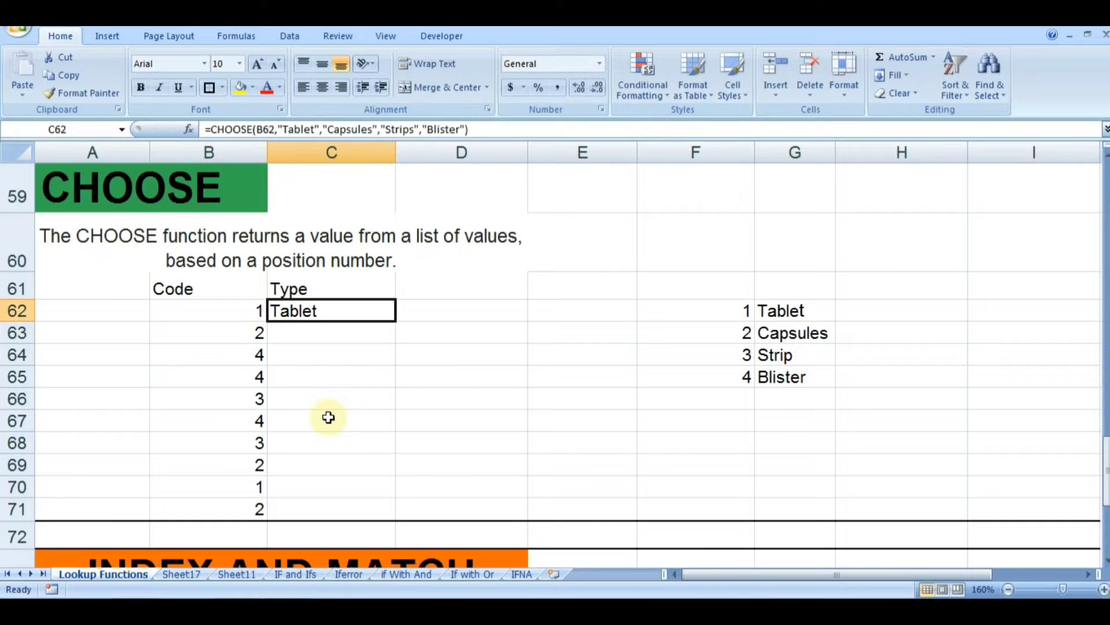
key(shift+Down)
key(shift+Down)
key(shift+Down)
key(shift+Down)
key(shift+Down)
key(shift+Down)
key(shift+Down)
key(shift+Down)
key(shift+Down)
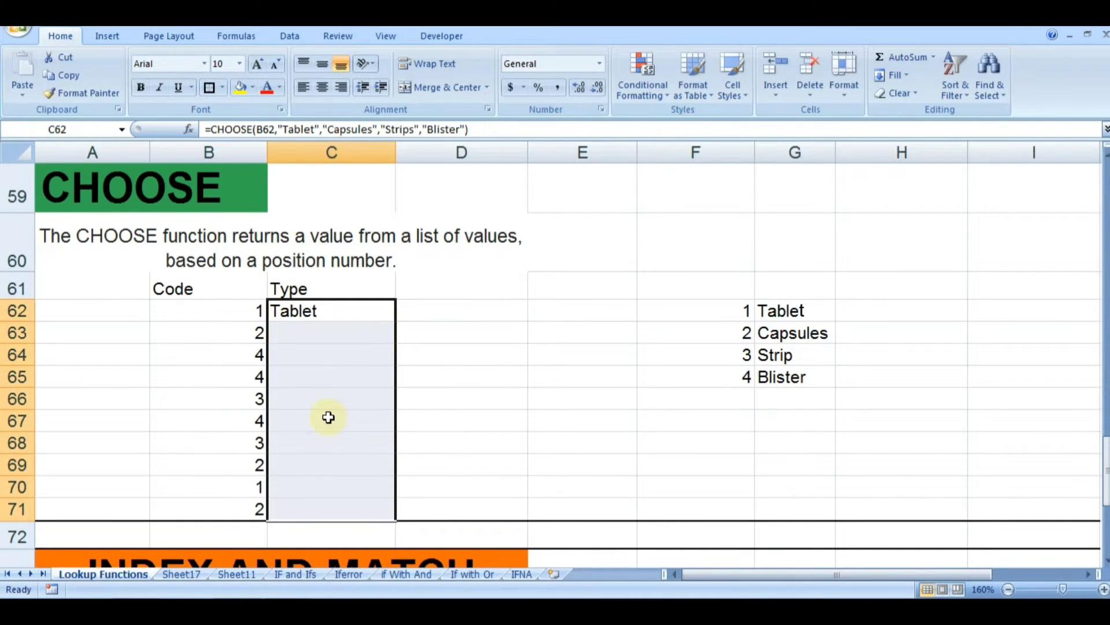
key(ctrl+d)
- Change the code in B64 to 3
key(Down)
key(Left)
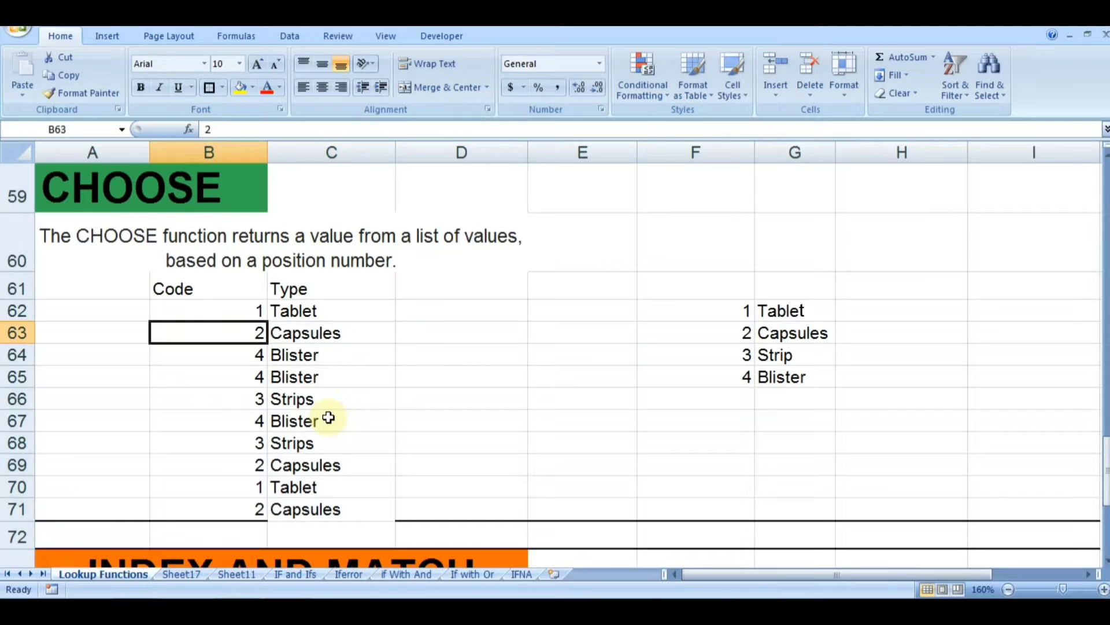
key(Right)
key(Down)
key(Left)
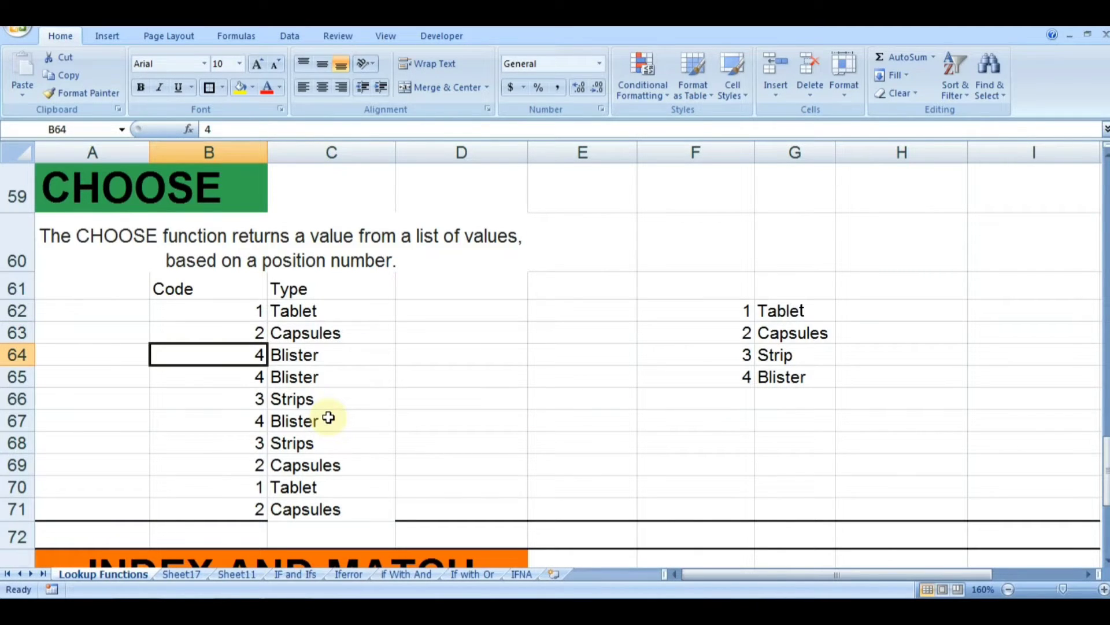
text(3)
key(Return)
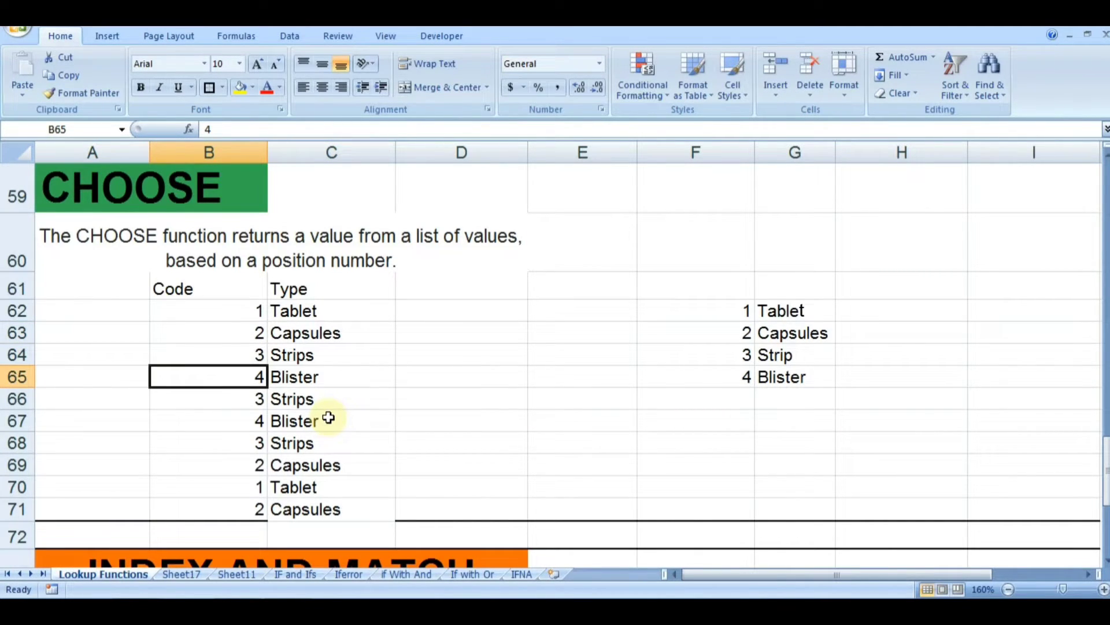
- Set the codes in B66, B67 and B69 to 1, 2 and 4 respectively
key(Down)
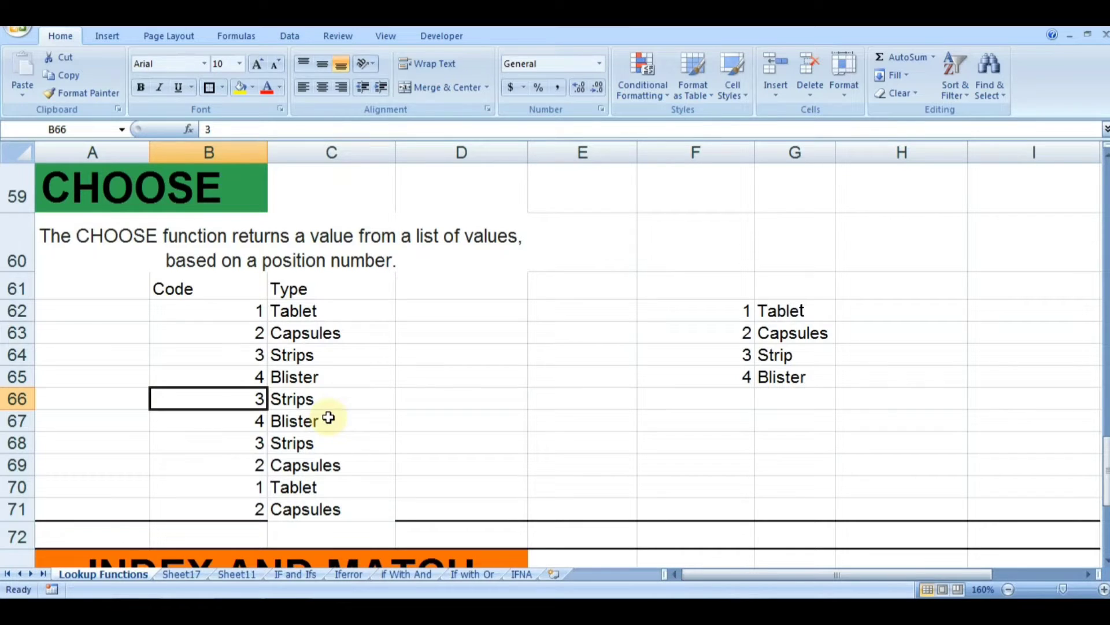
text(1)
key(Return)
text(2)
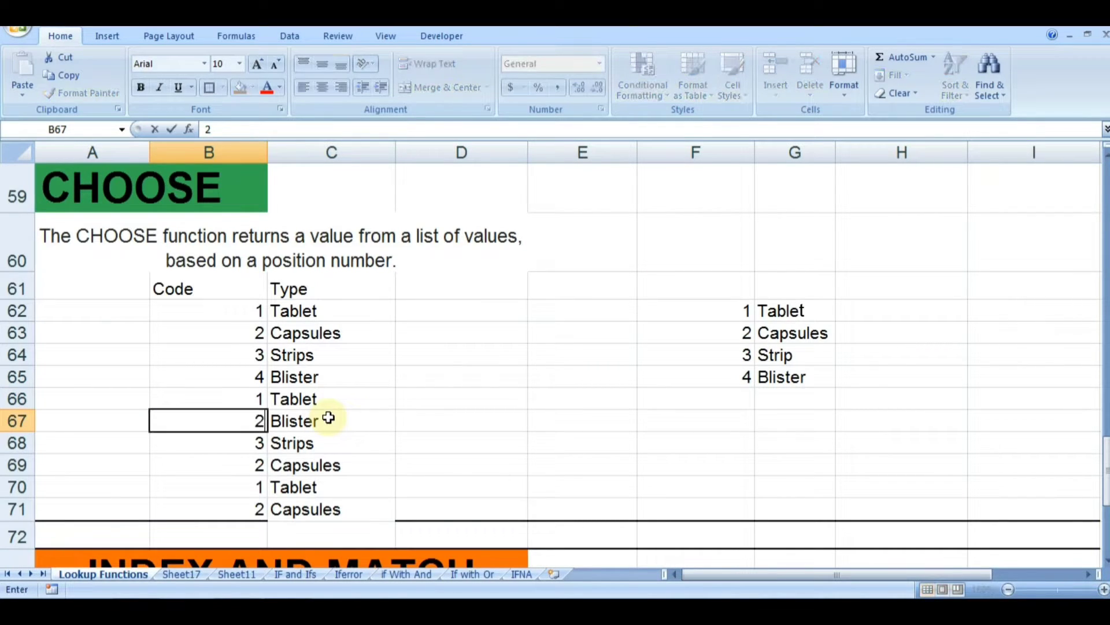
key(Return)
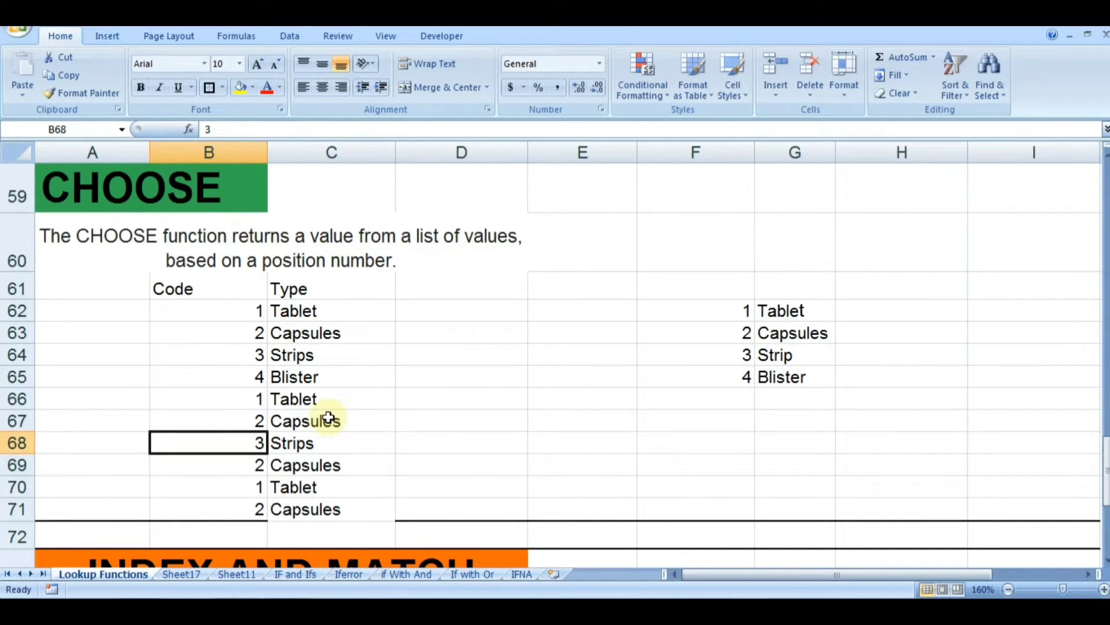
key(Return)
text(4)
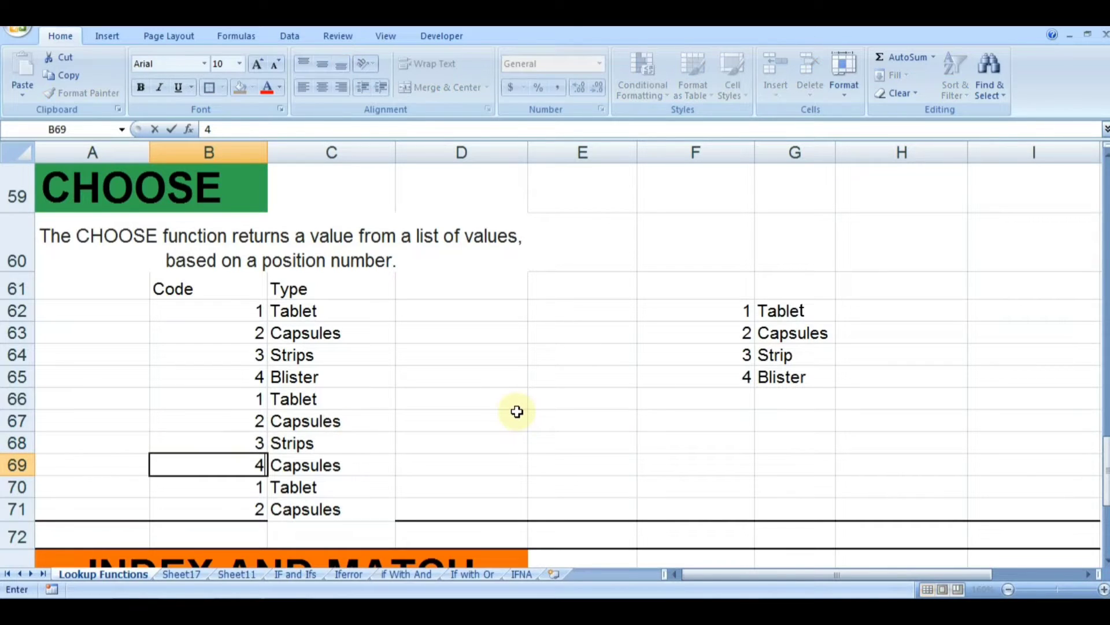
key(Return)
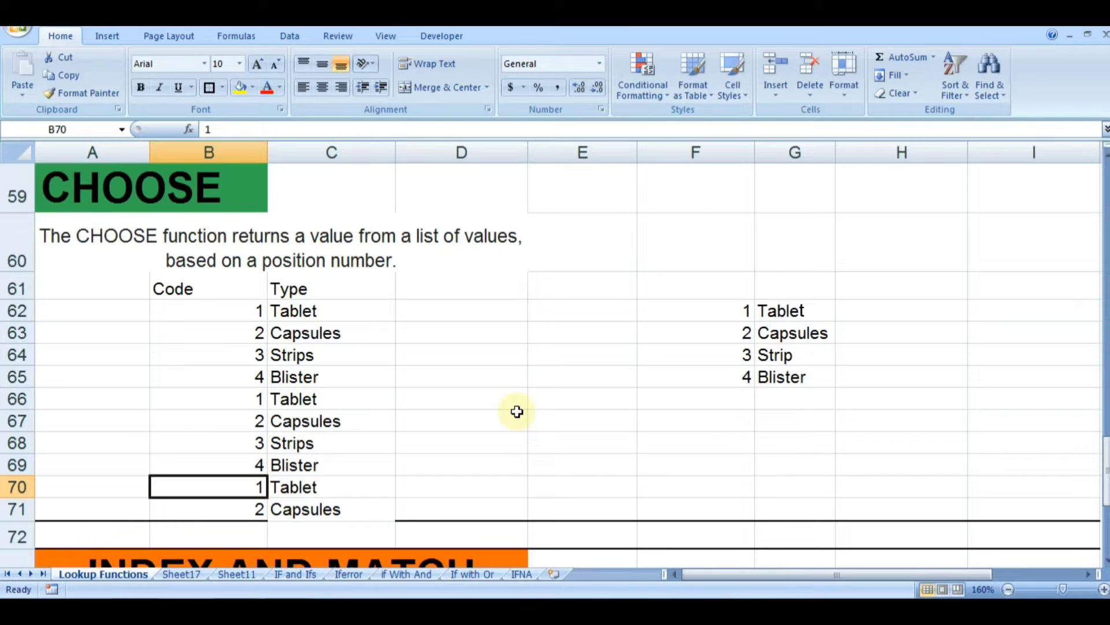
- Examine the INDEX AND MATCH section's lookup name in G76 and the Job Id and Salary result cells G77 and G78
scroll(517, 411, down, 4)
click(591, 243)
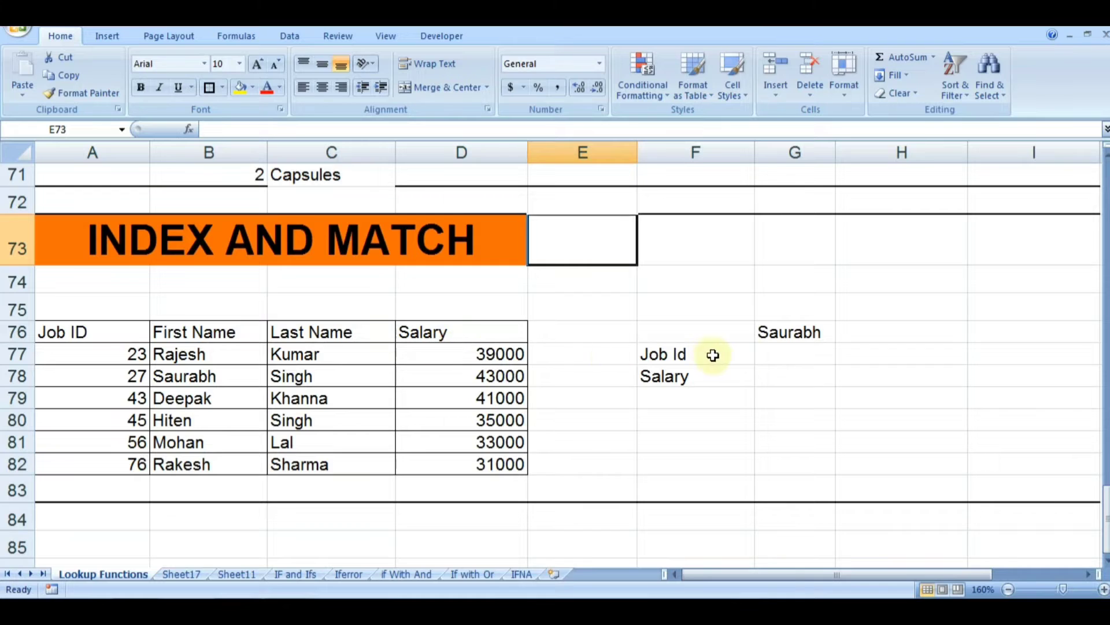
click(776, 331)
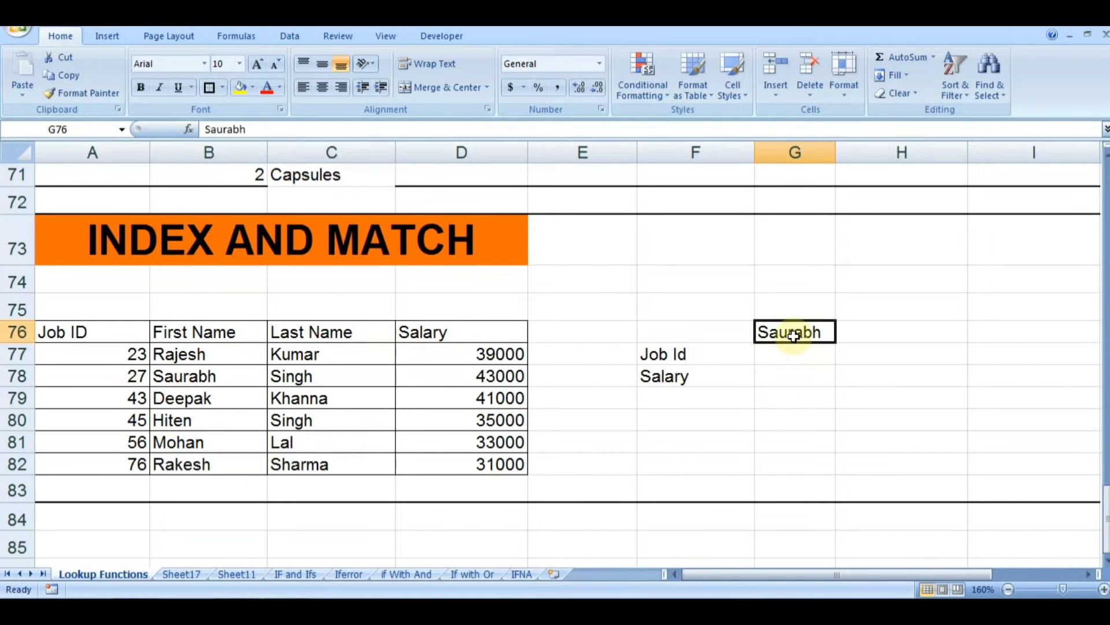
click(791, 360)
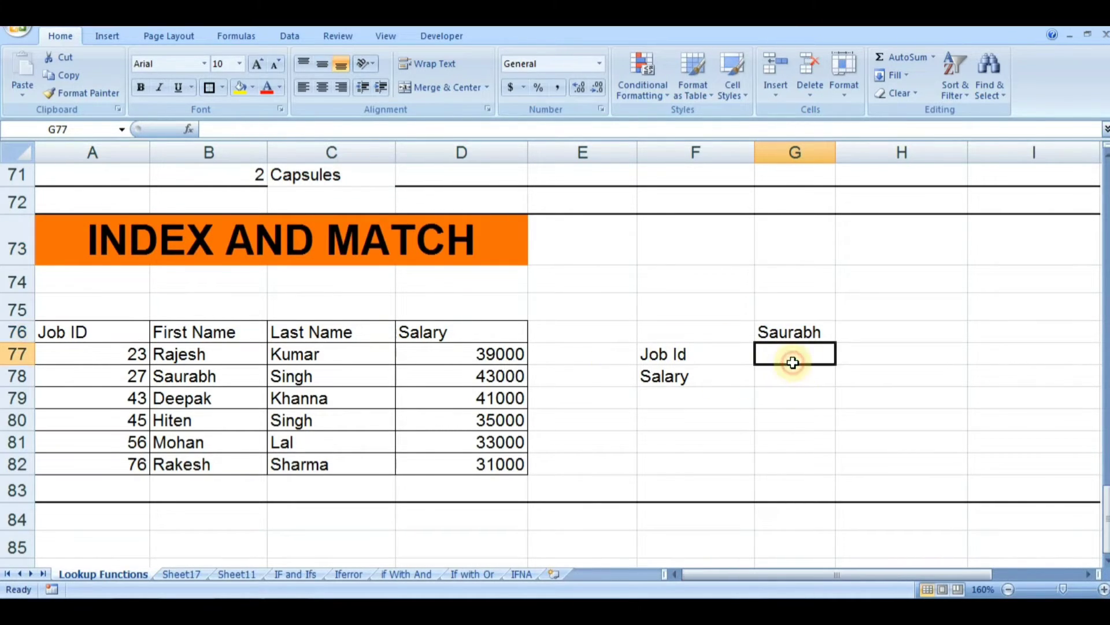
click(671, 379)
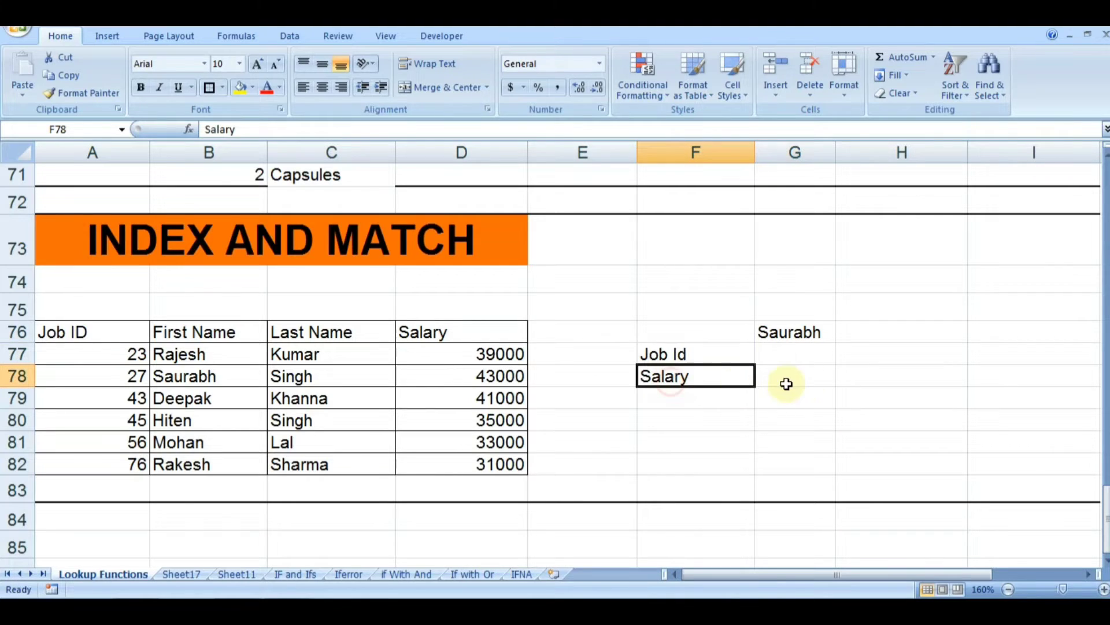
click(793, 377)
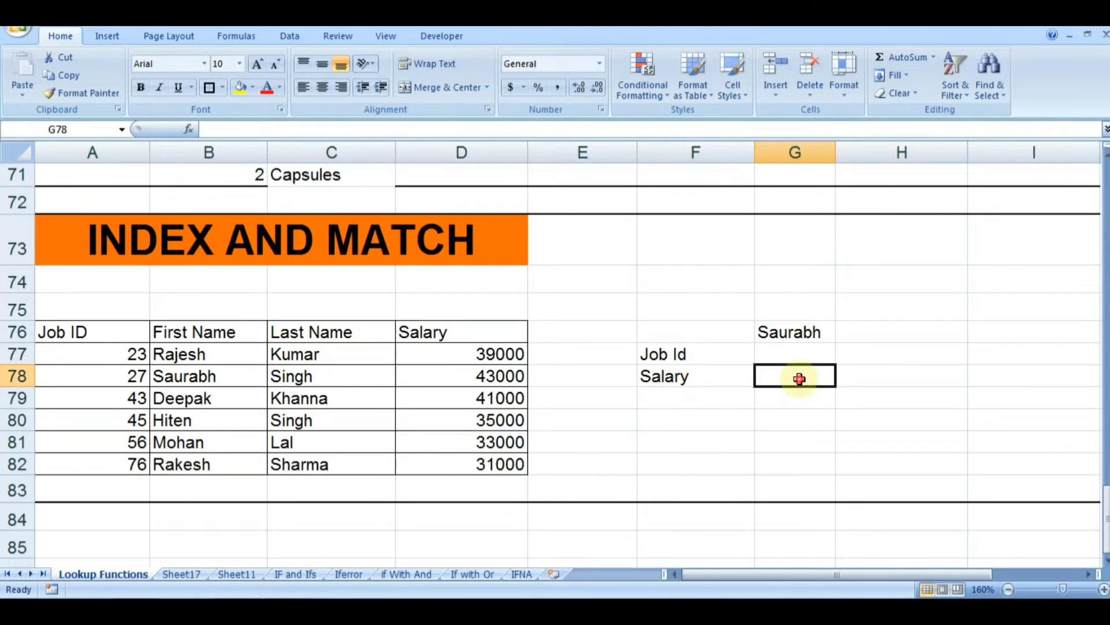
- Examine the Job Id and Salary labels in F77 and F78 against the lookup name in G76
click(784, 351)
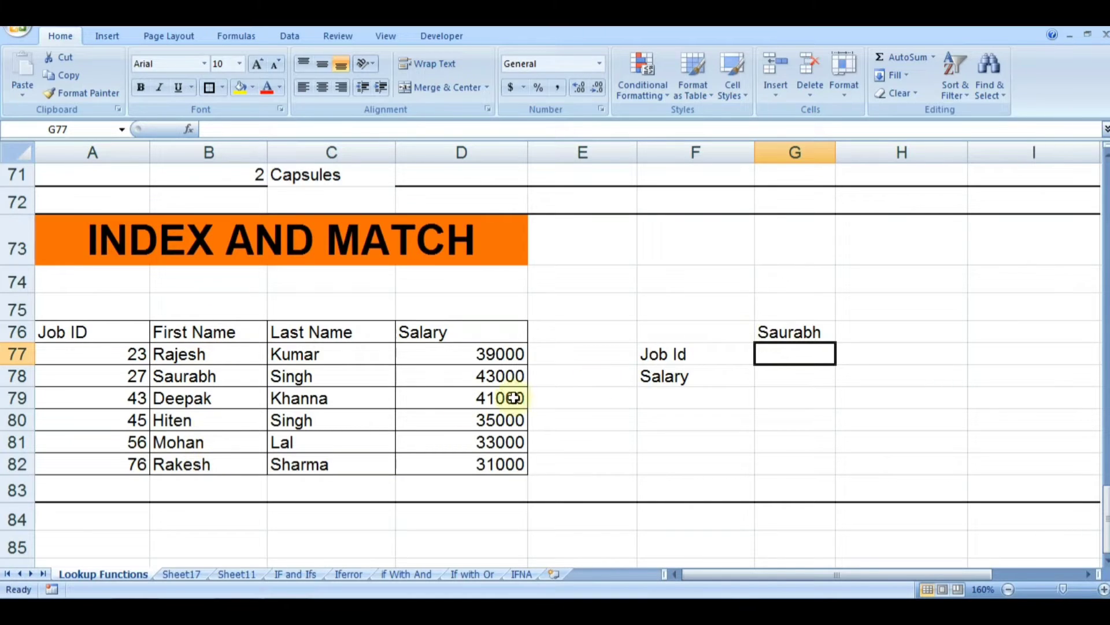
click(649, 354)
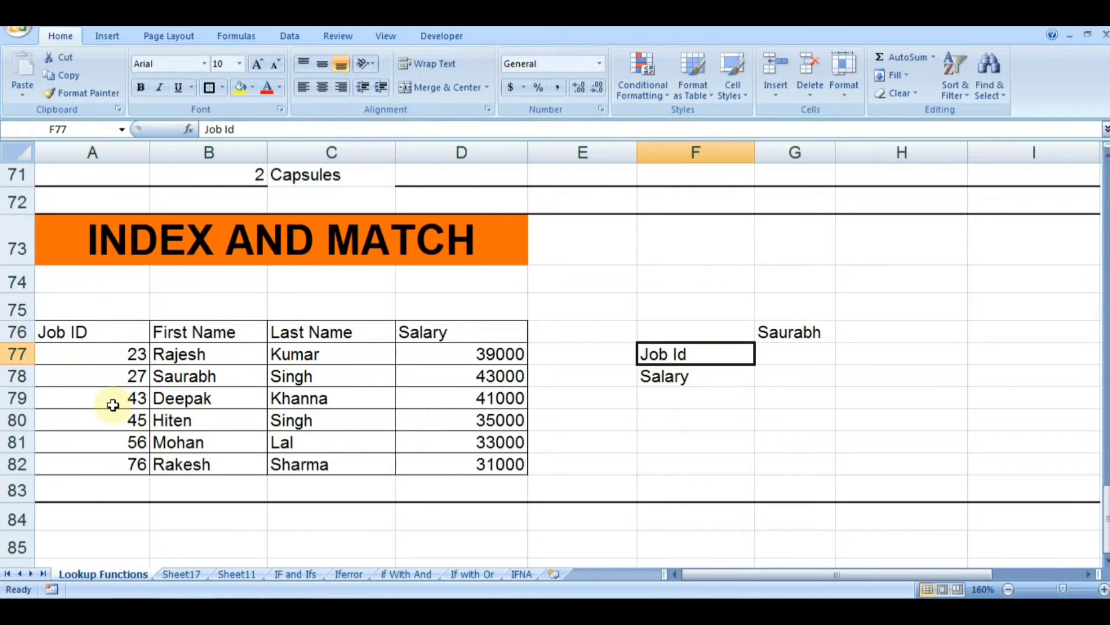
click(774, 335)
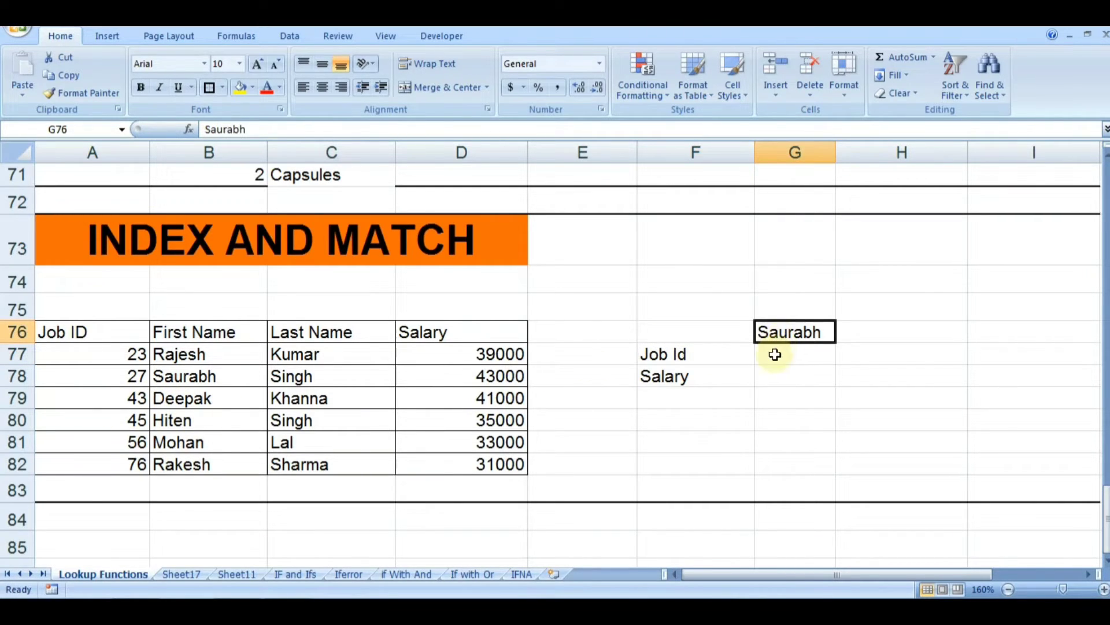
click(651, 377)
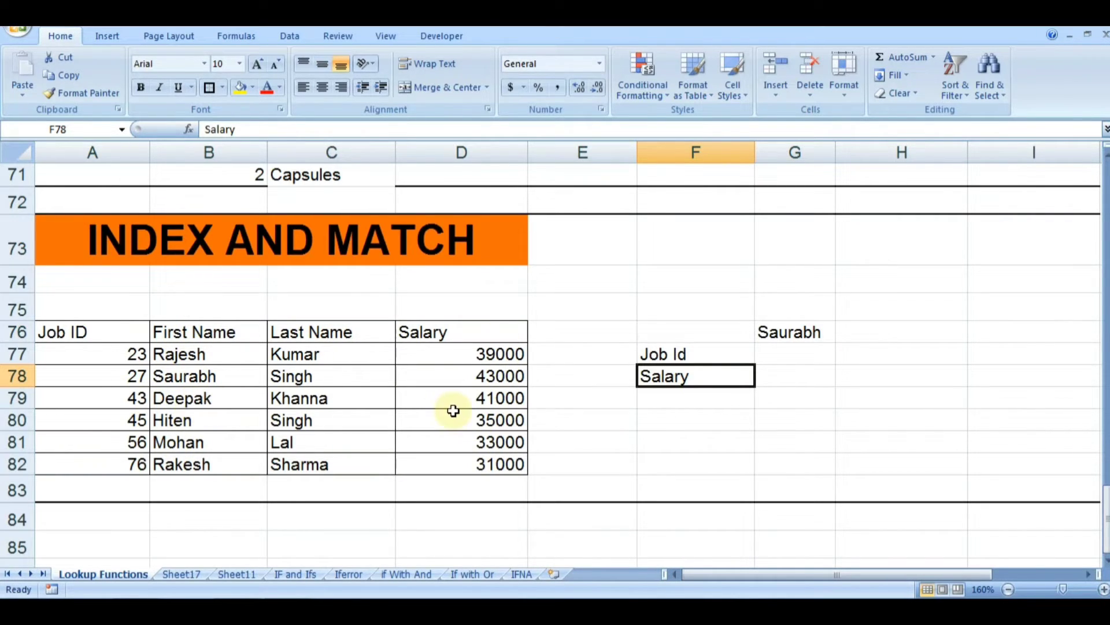
click(795, 354)
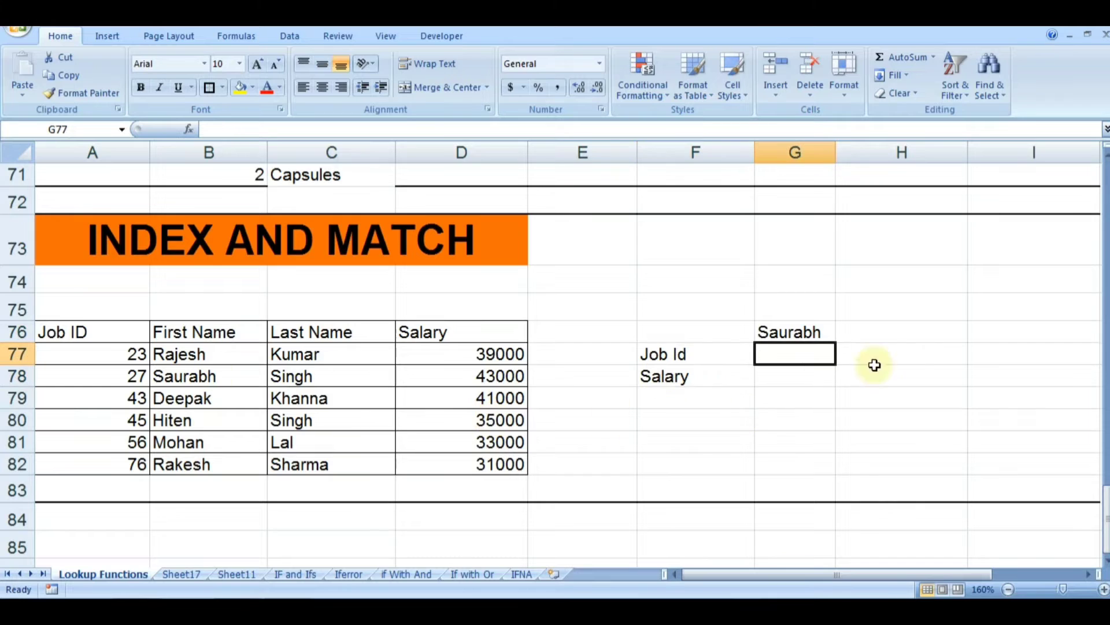
click(797, 332)
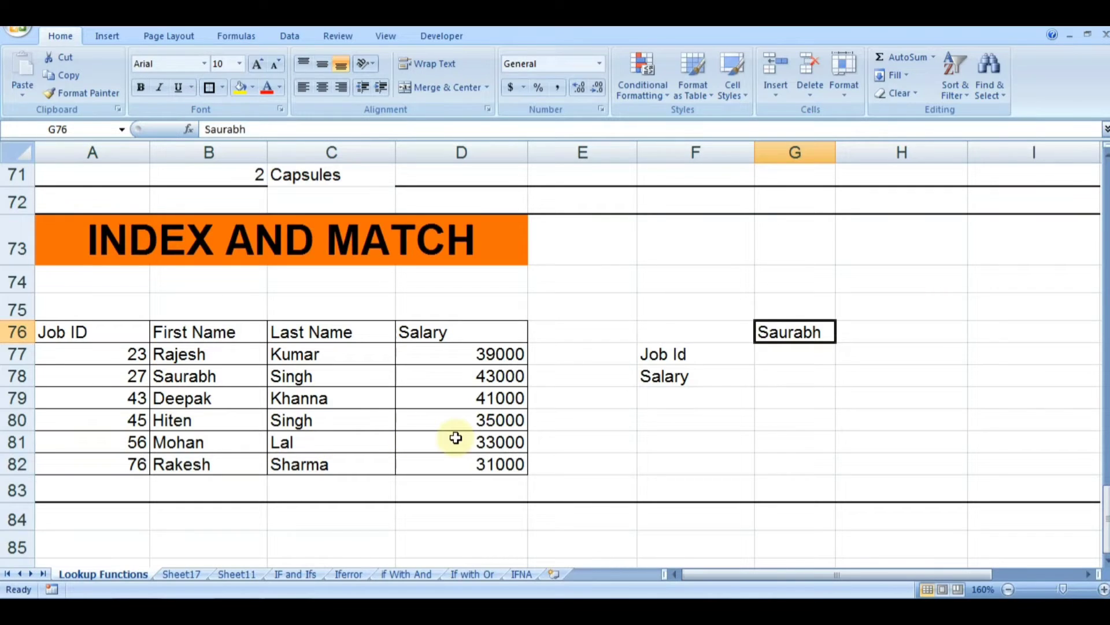
- Start an INDEX formula in G77 with the Job ID values A77:A82 as its array
click(776, 354)
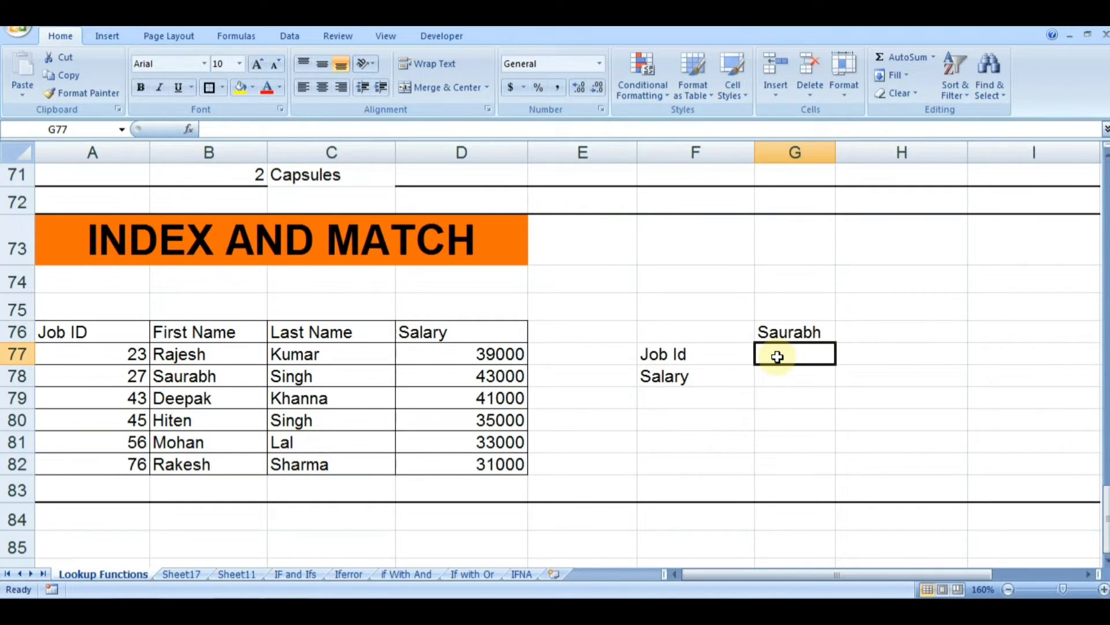
text(=)
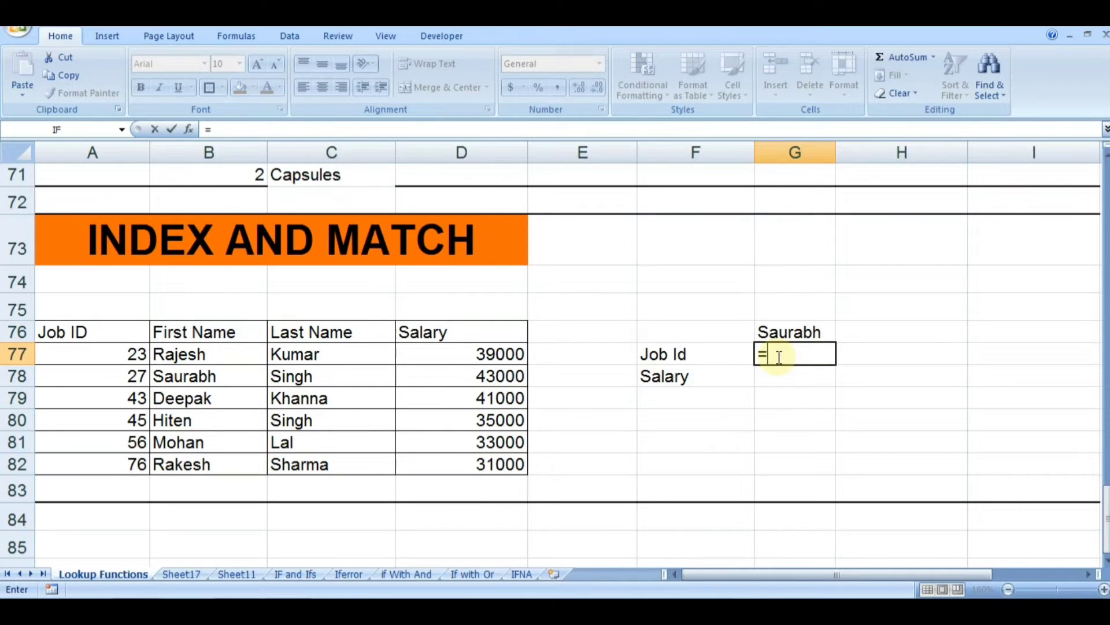
text(in)
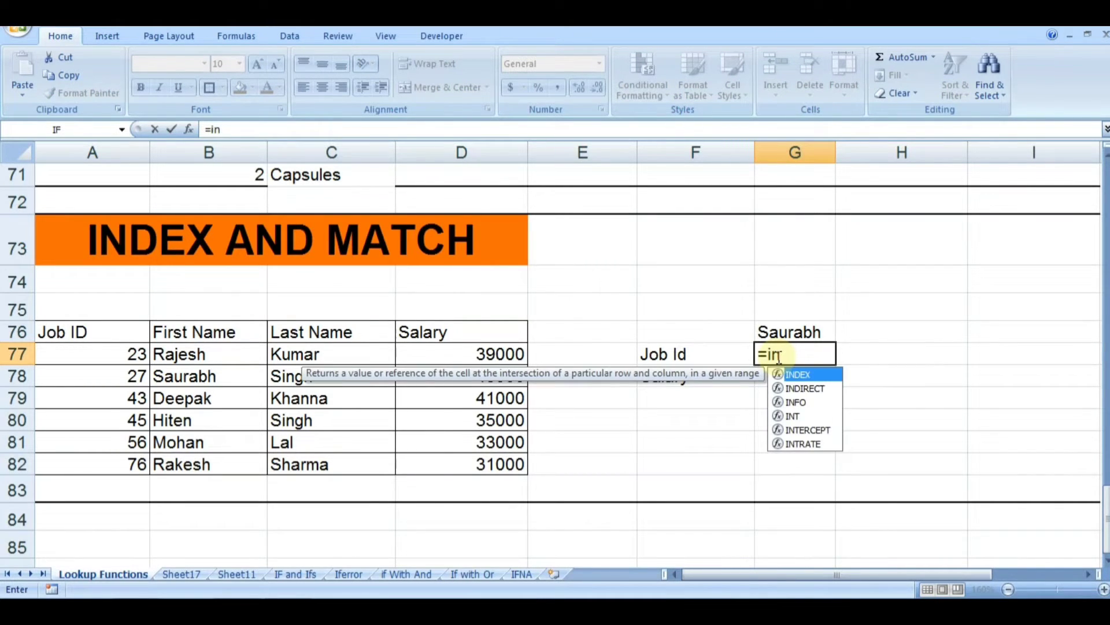
text(d)
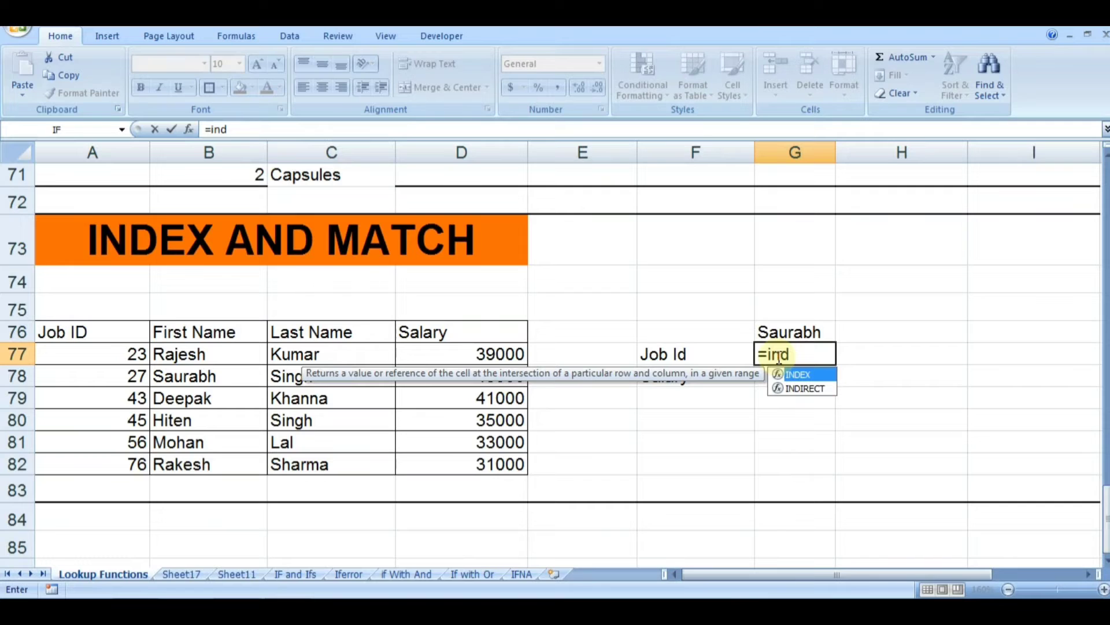
key(Tab)
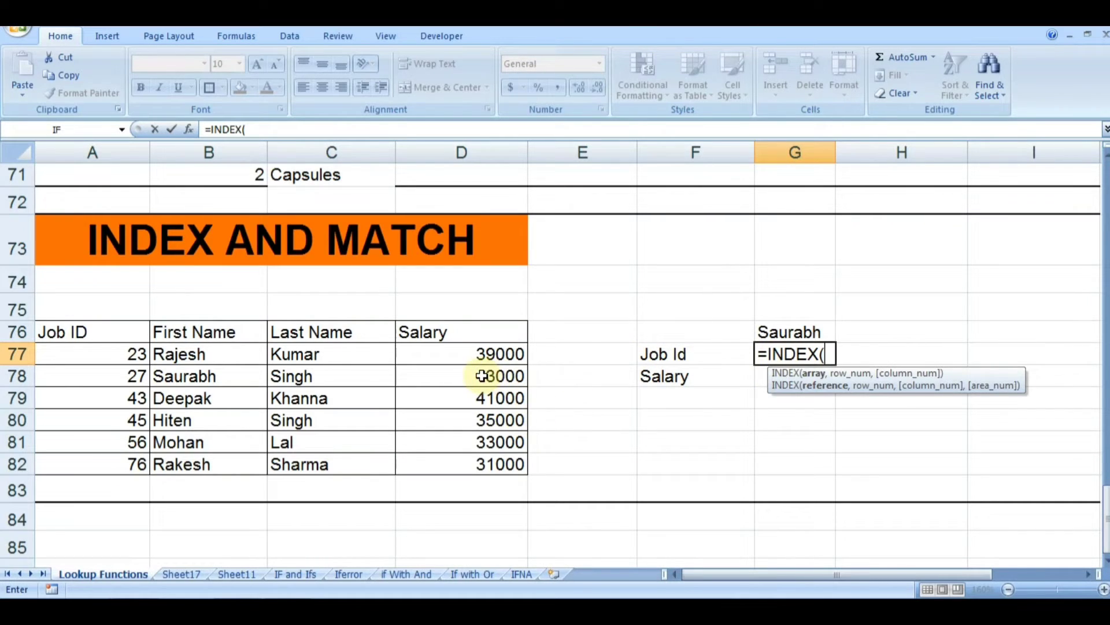
click(84, 351)
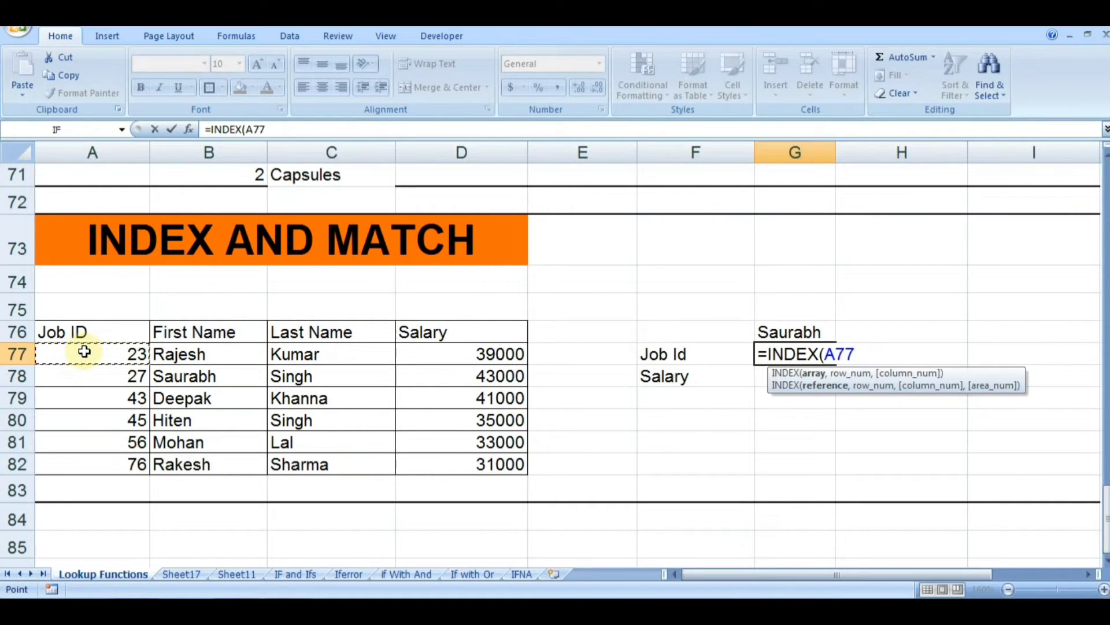
key(shift+Down)
key(shift+Down)
key(shift+Down)
key(shift+Down)
key(shift+Down)
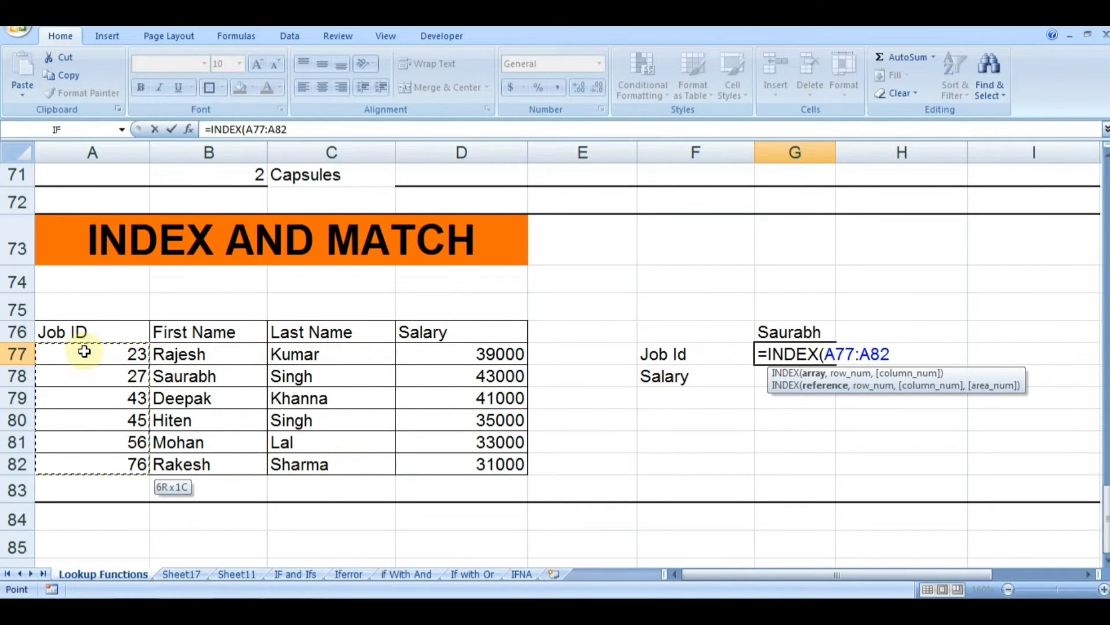
- Change the INDEX array to A76:A82 so it includes the Job ID header
key(Up)
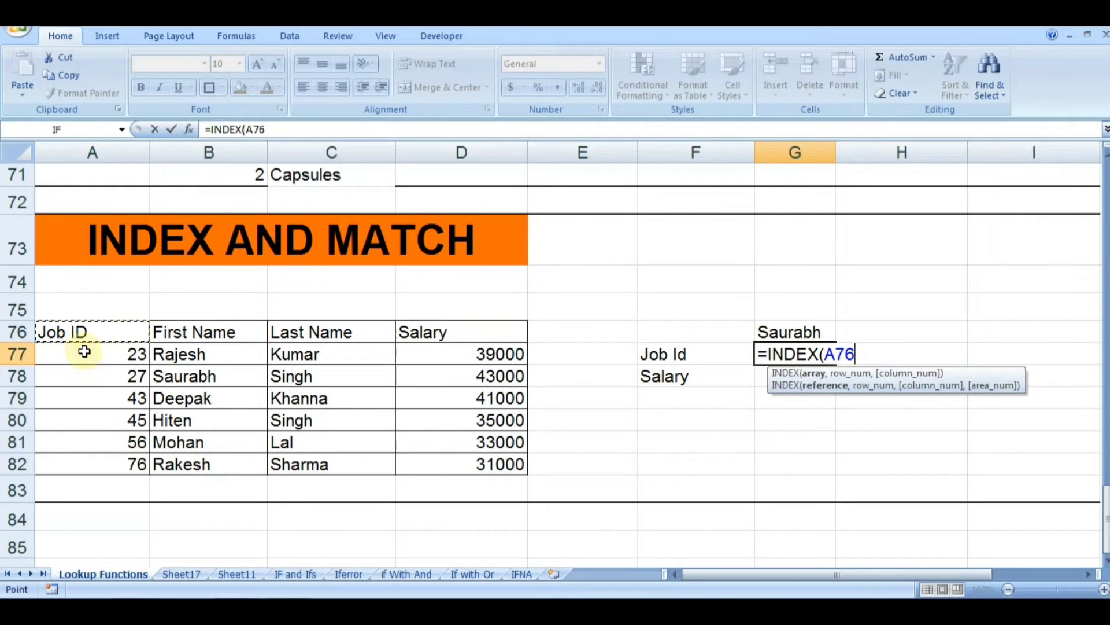
key(shift+Down)
key(shift+Down)
key(shift+Down)
key(shift+Down)
key(shift+Down)
key(shift+Down)
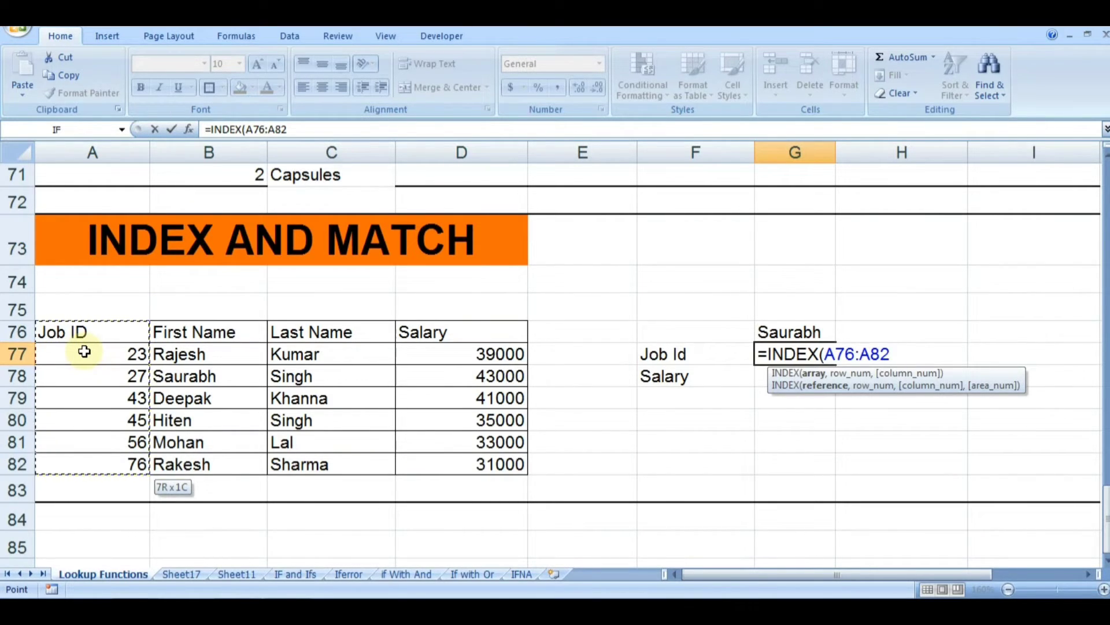
text(,)
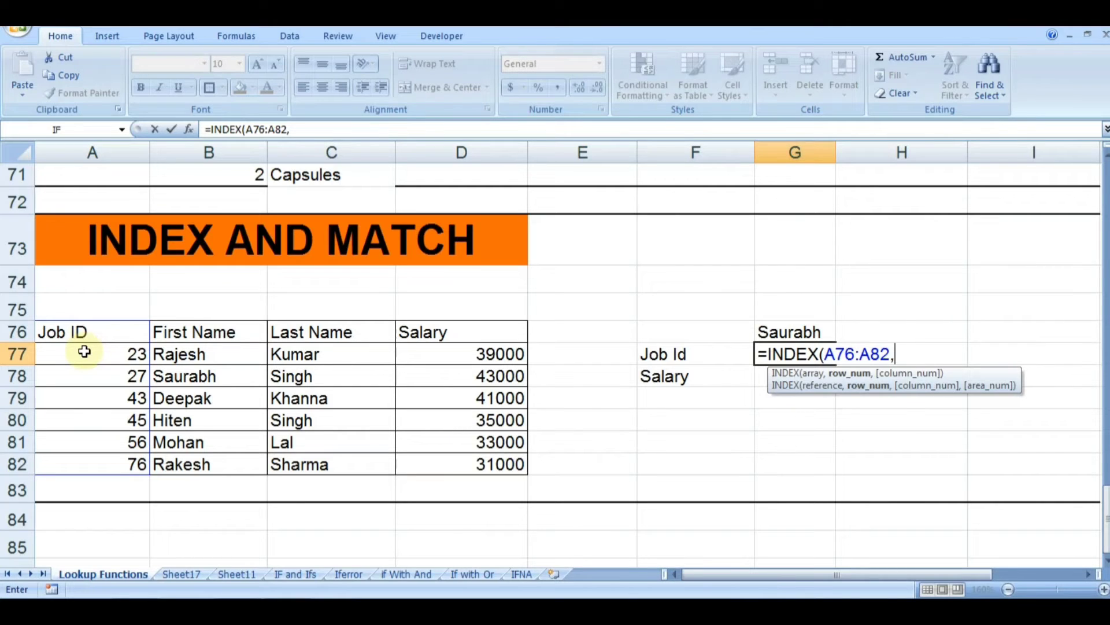
- Nest a MATCH function as the INDEX row number, with G76 as its lookup value
text(mat)
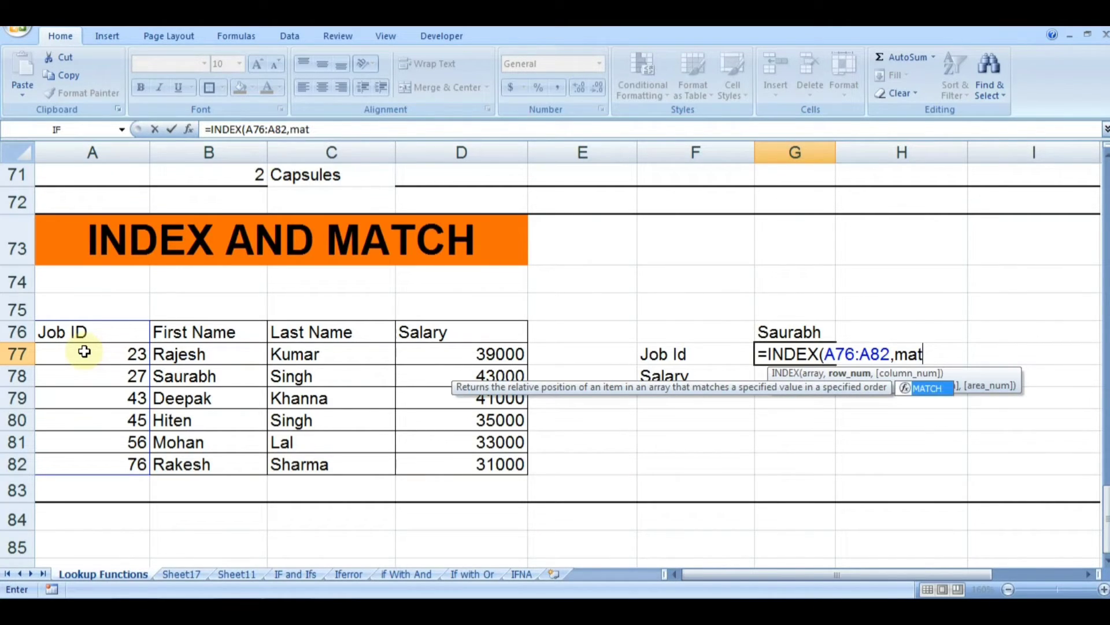
text(ch)
key(Tab)
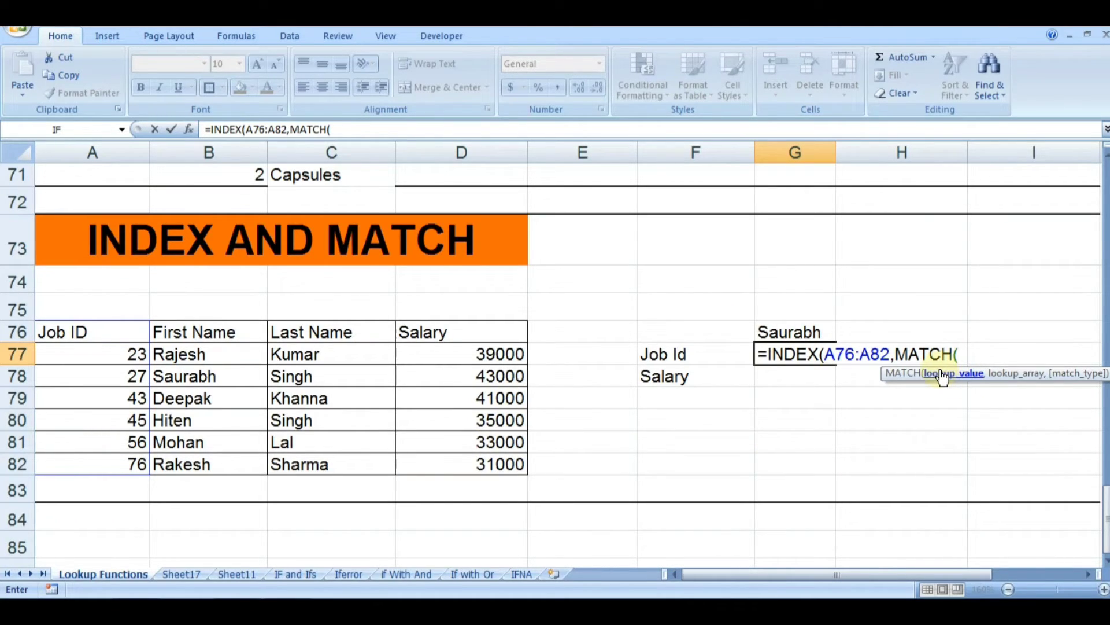
click(783, 328)
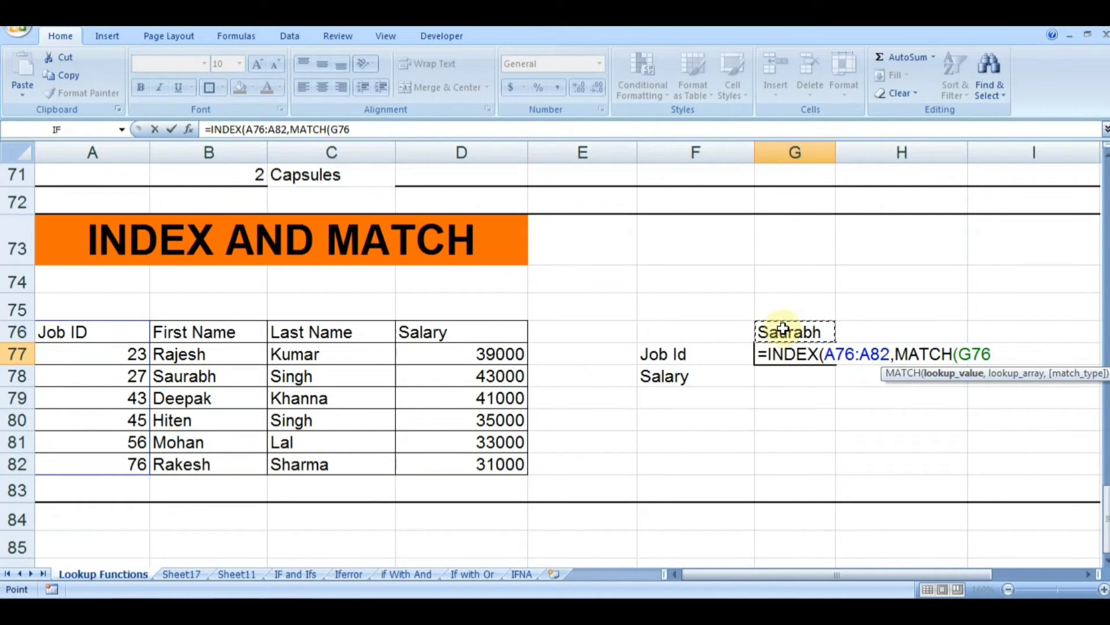
text(,)
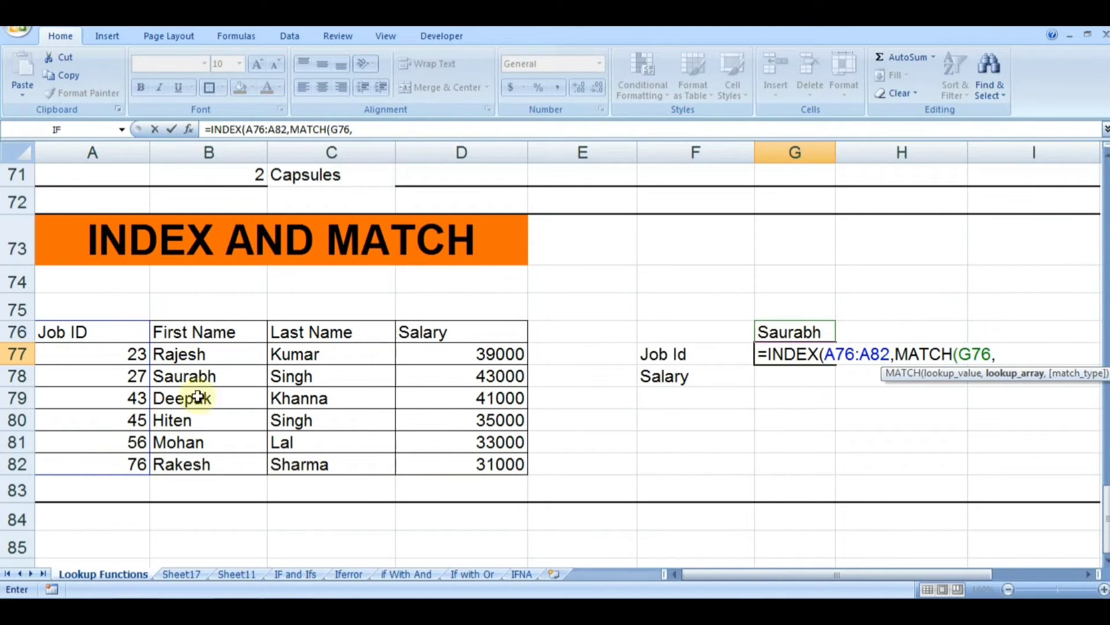
- Set the First Name column range B76:B82 as the MATCH lookup array
click(205, 334)
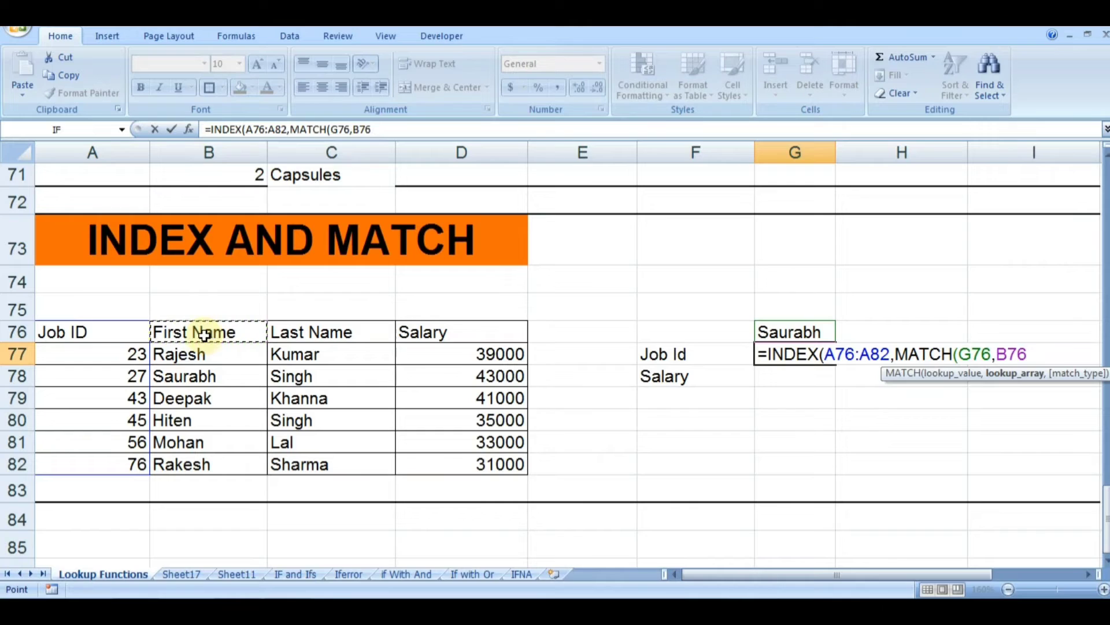
key(shift+Down)
key(shift+Down)
key(shift+Down)
key(shift+Down)
key(shift+Down)
key(shift+Down)
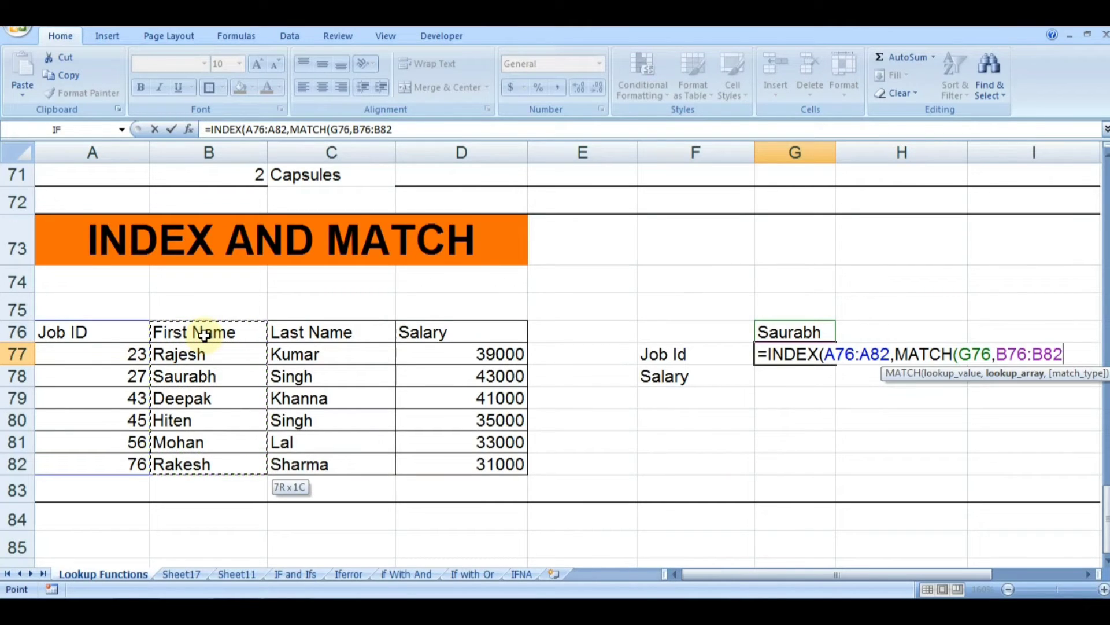
text(,)
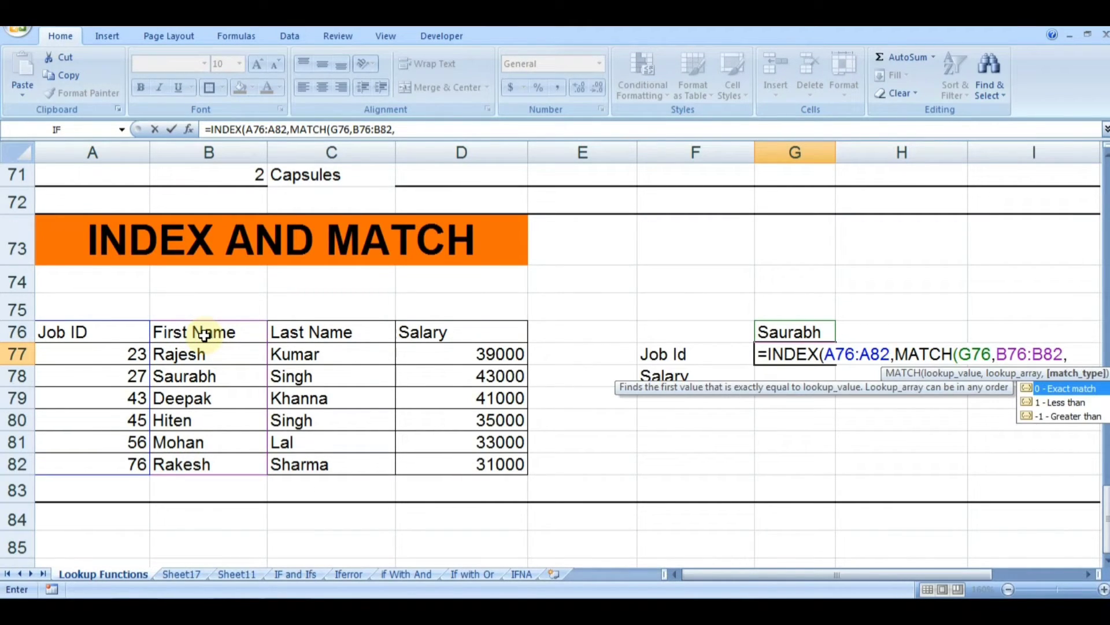
- Finish the G77 formula with match type 0 for MATCH and column number 0 for INDEX
text(0))
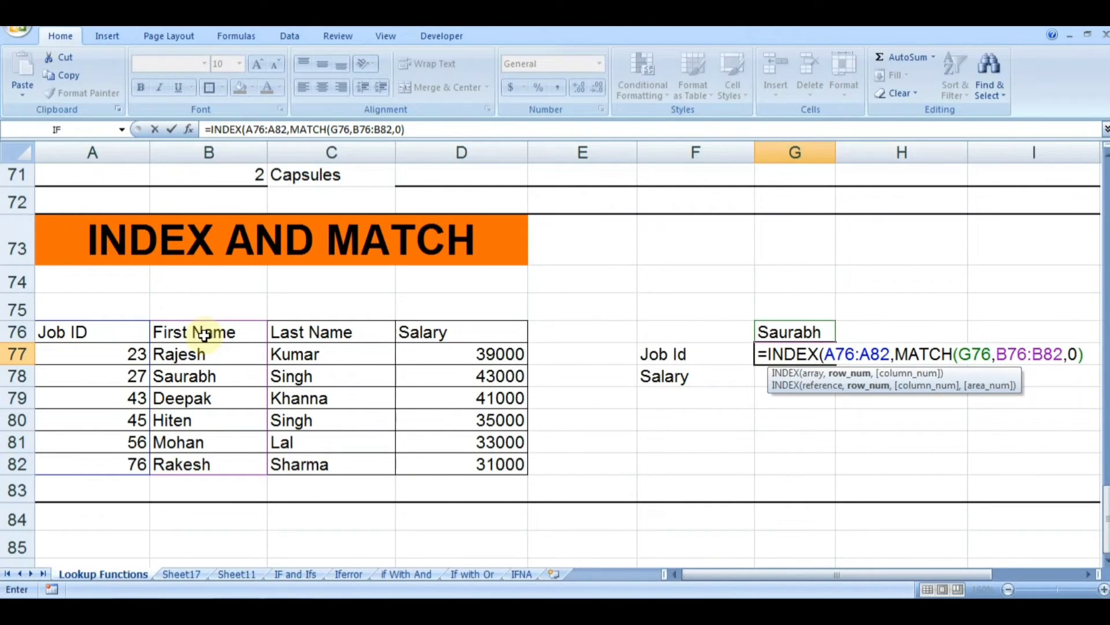
text(,)
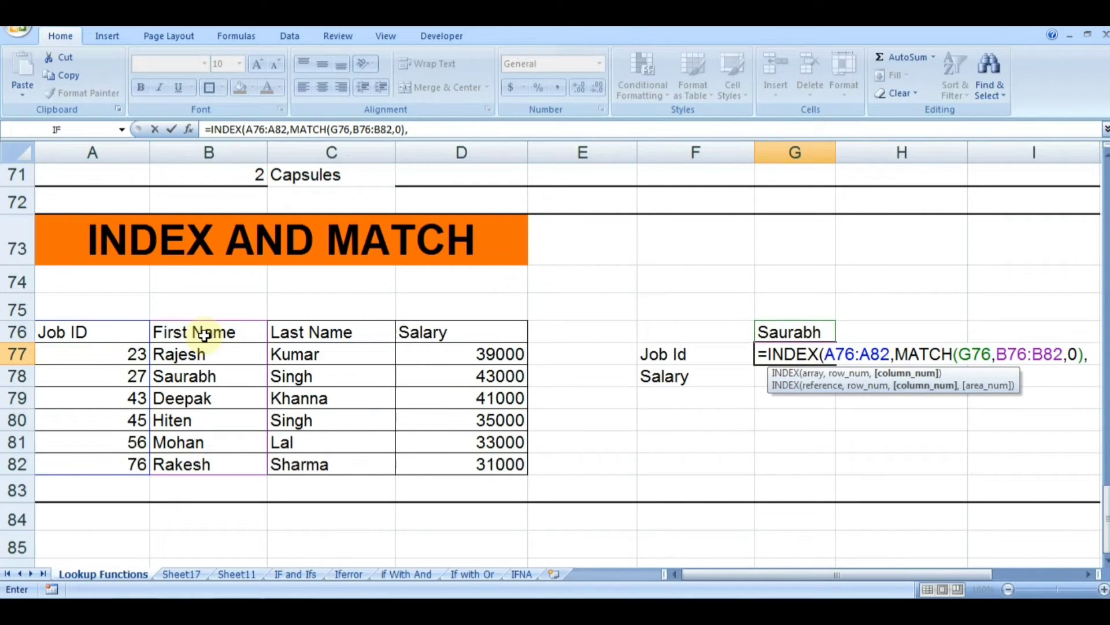
text(0))
key(Return)
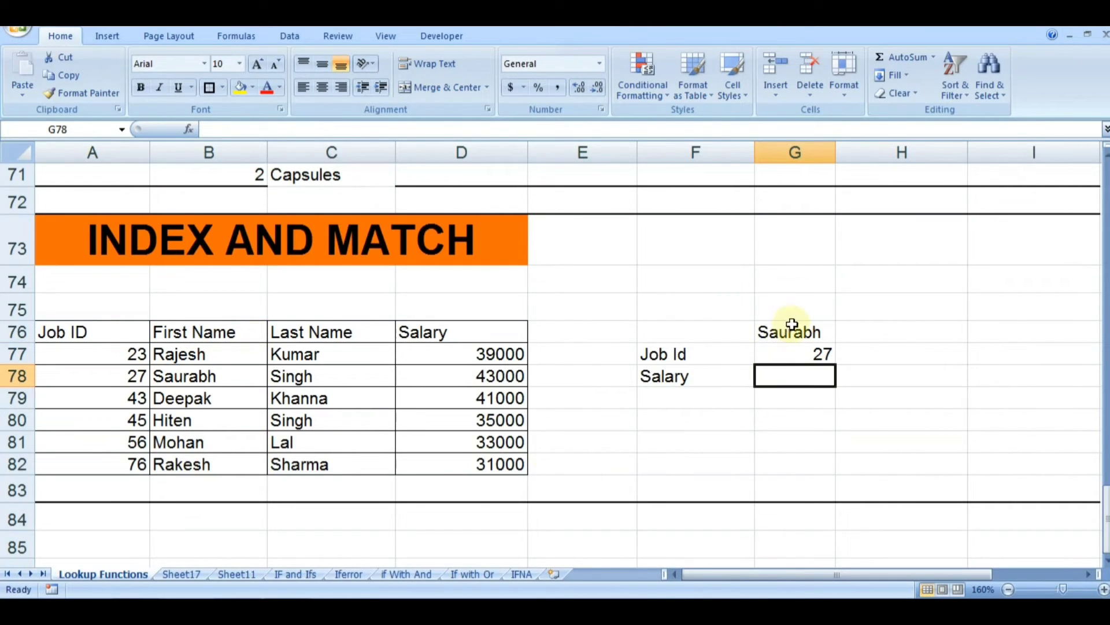
- Replace the lookup name in G76 with the first name listed in B77
click(132, 377)
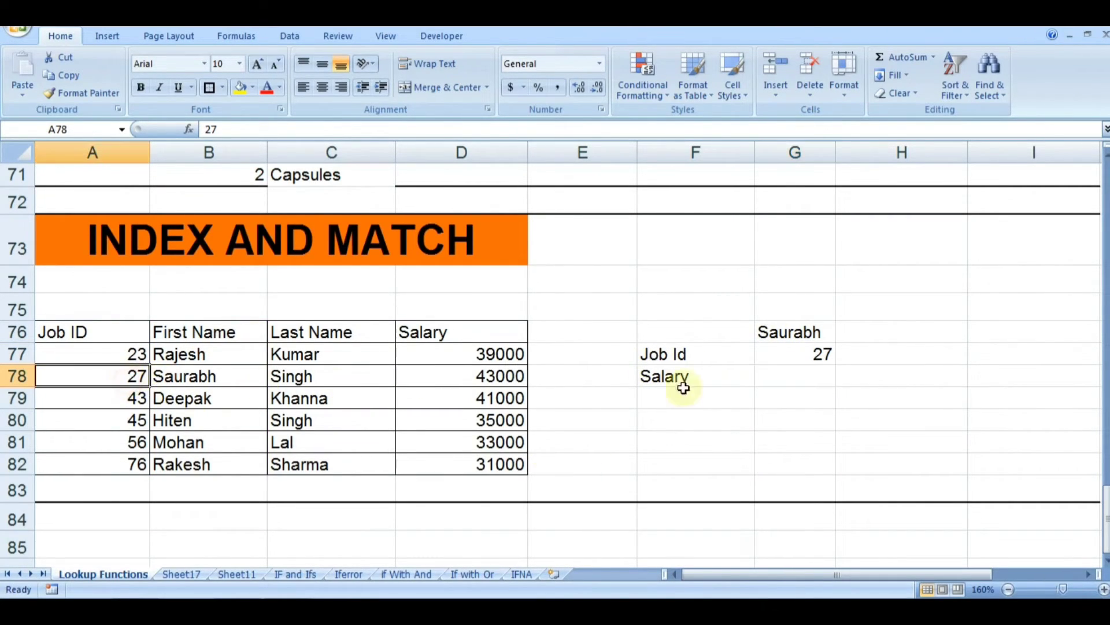
click(803, 335)
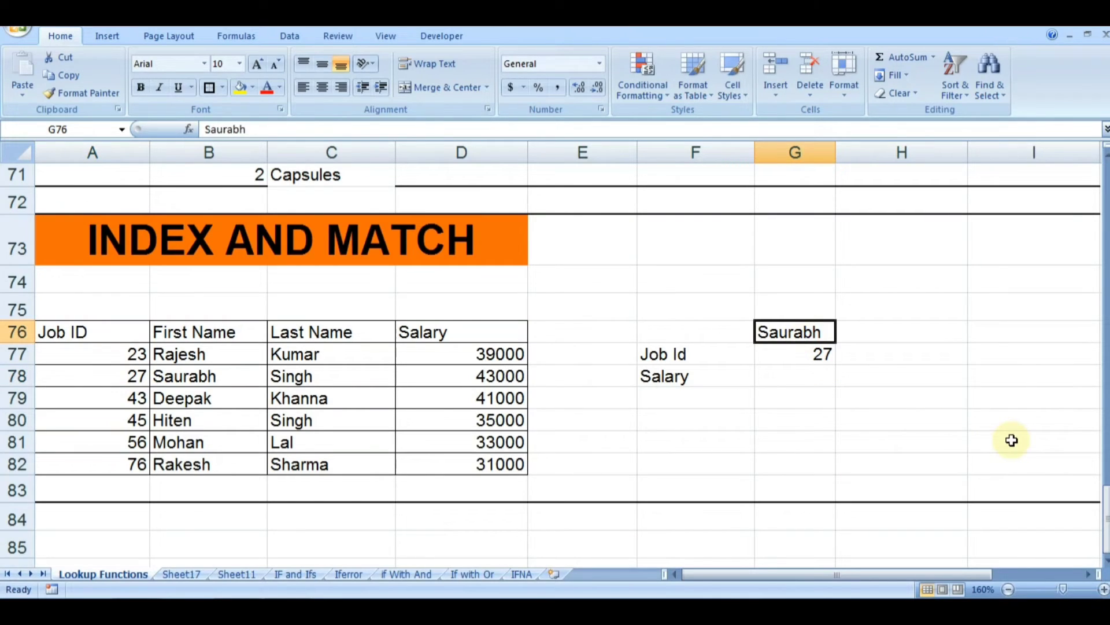
key(BackSpace)
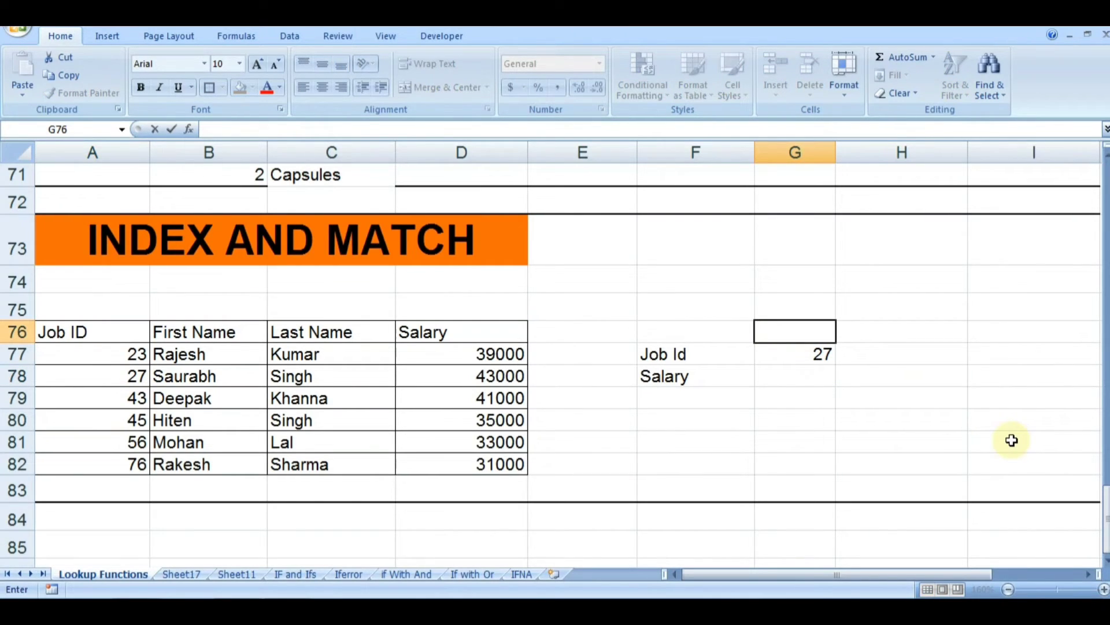
text(a)
key(BackSpace)
text(Rajesh)
key(Return)
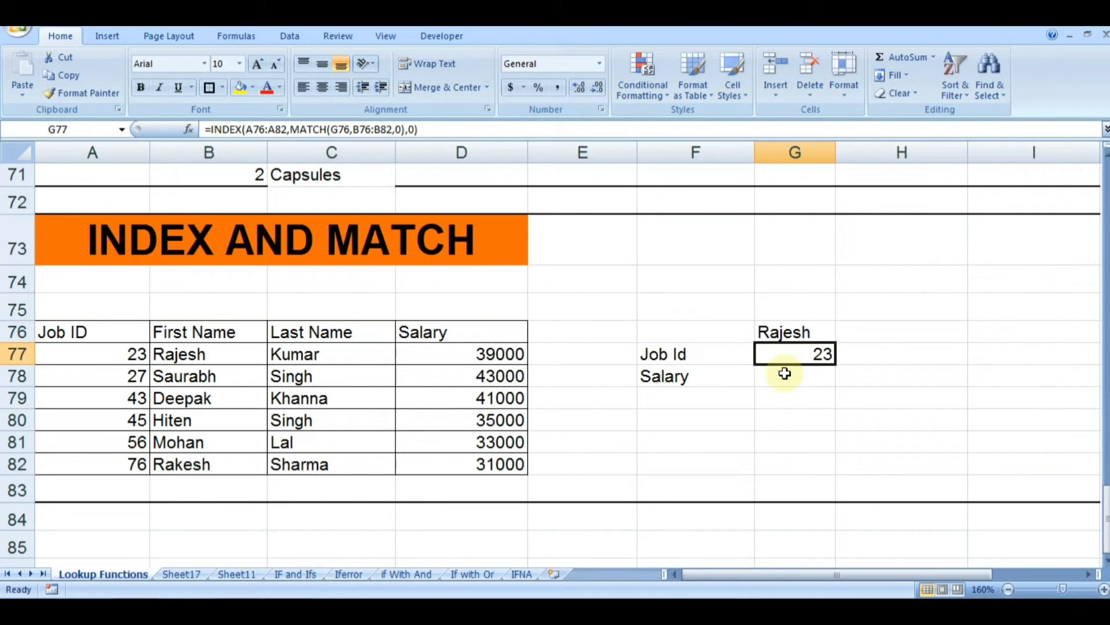
- Compare the first name in B78 with the Job ID beside it in A78
click(198, 383)
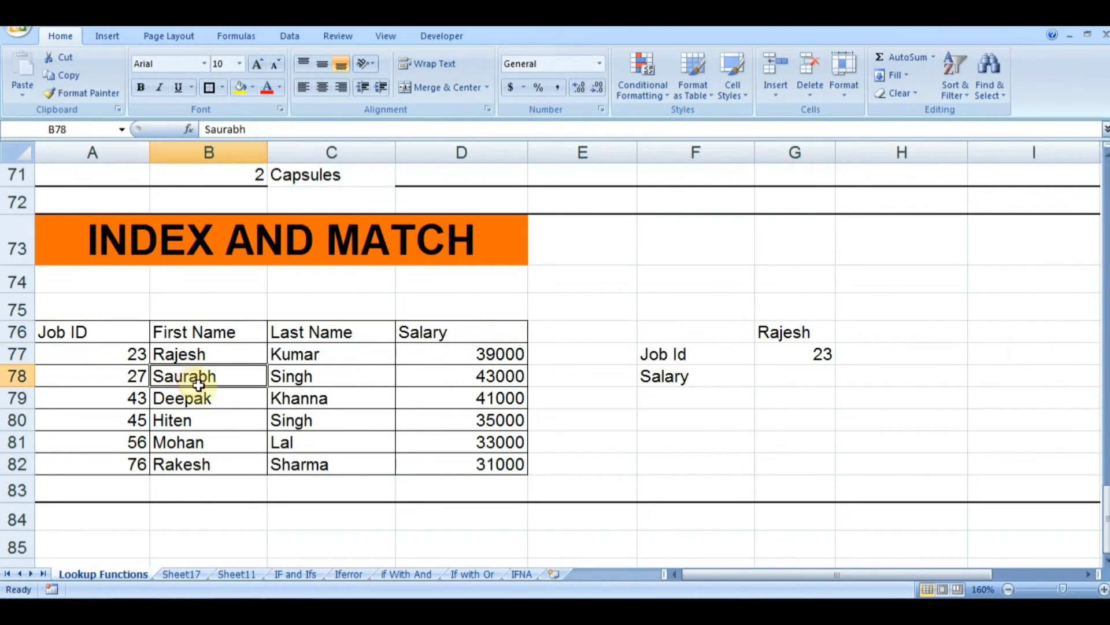
click(118, 379)
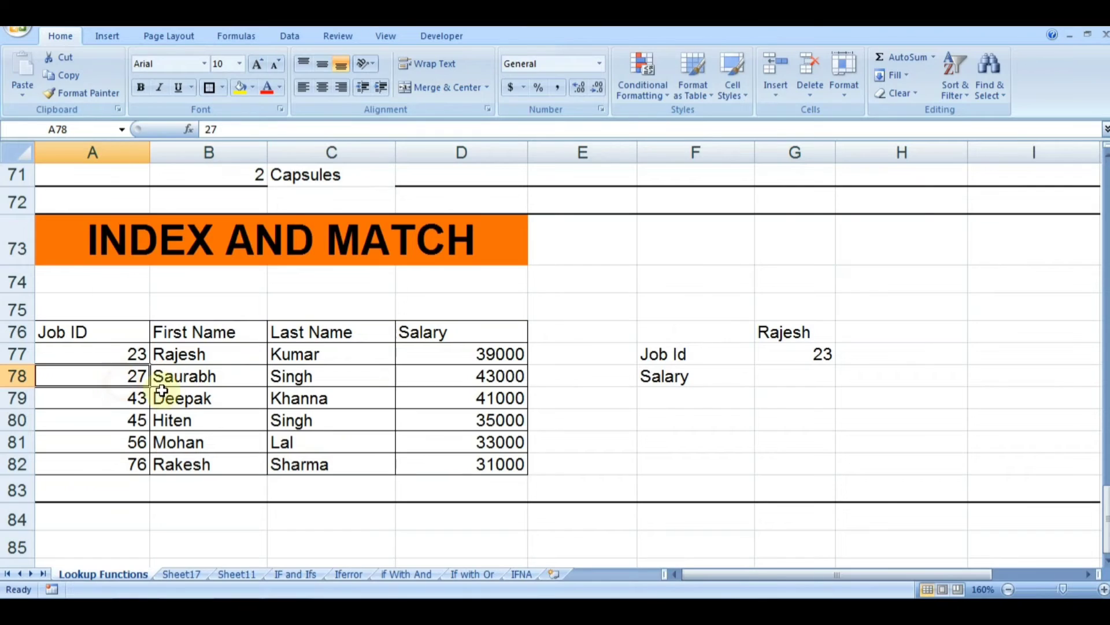
click(199, 377)
click(119, 375)
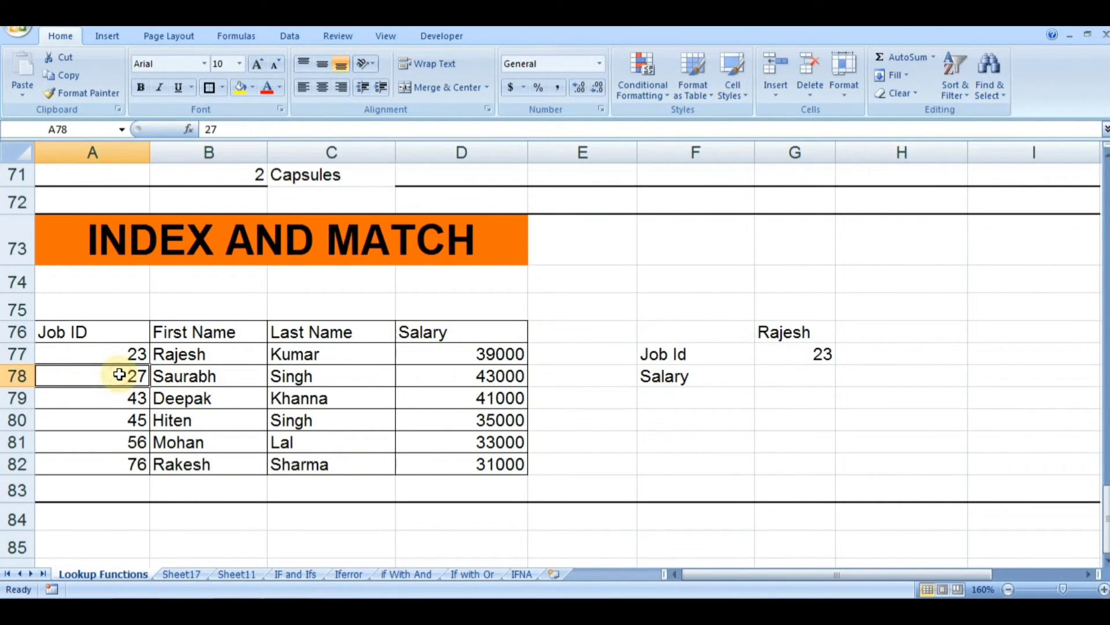
- Start an INDEX formula in G78 with the Salary column range D76:D82 as its array
click(781, 378)
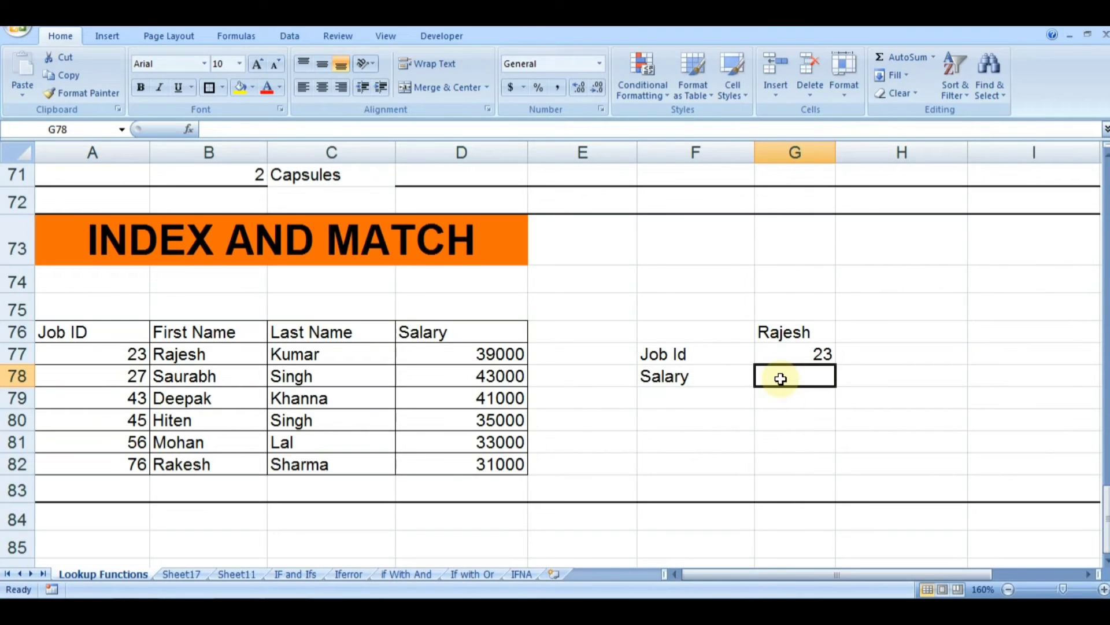
double_click(780, 378)
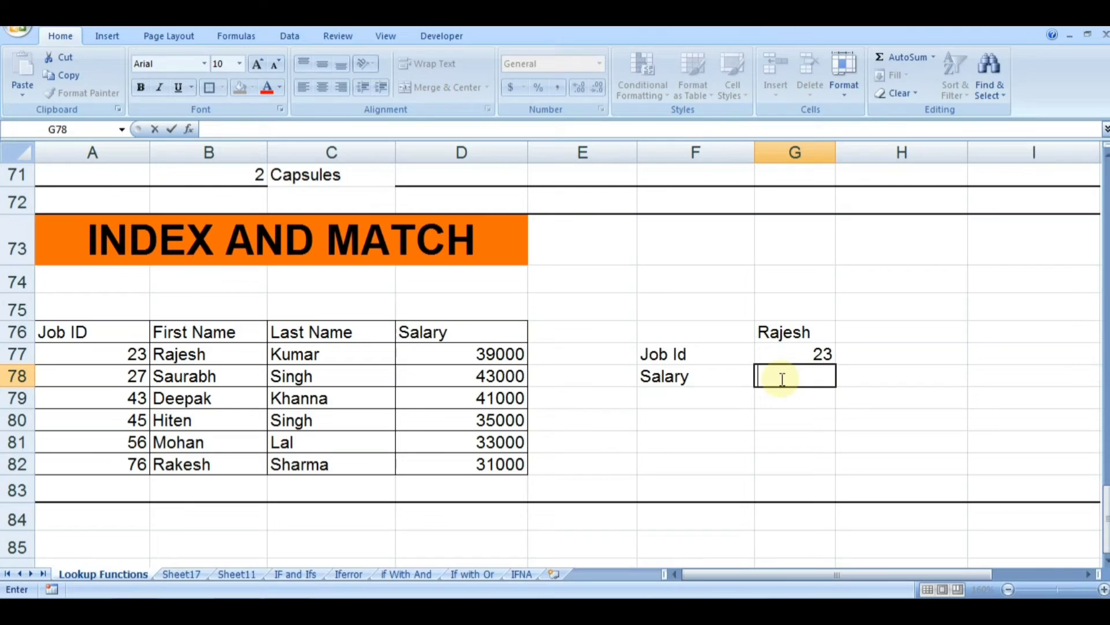
text(=in)
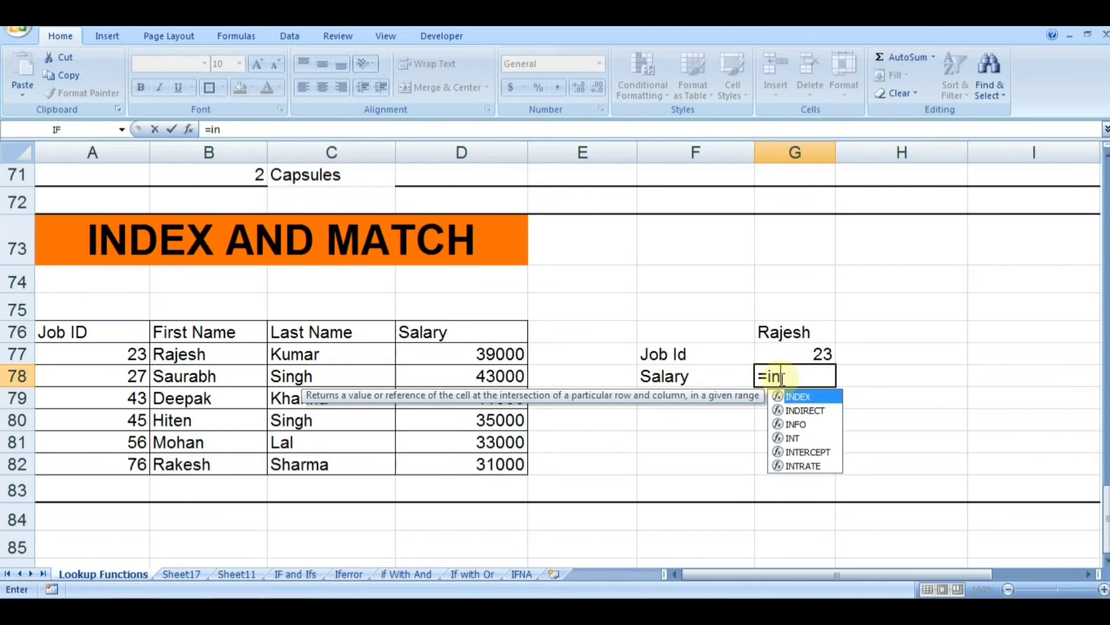
key(Tab)
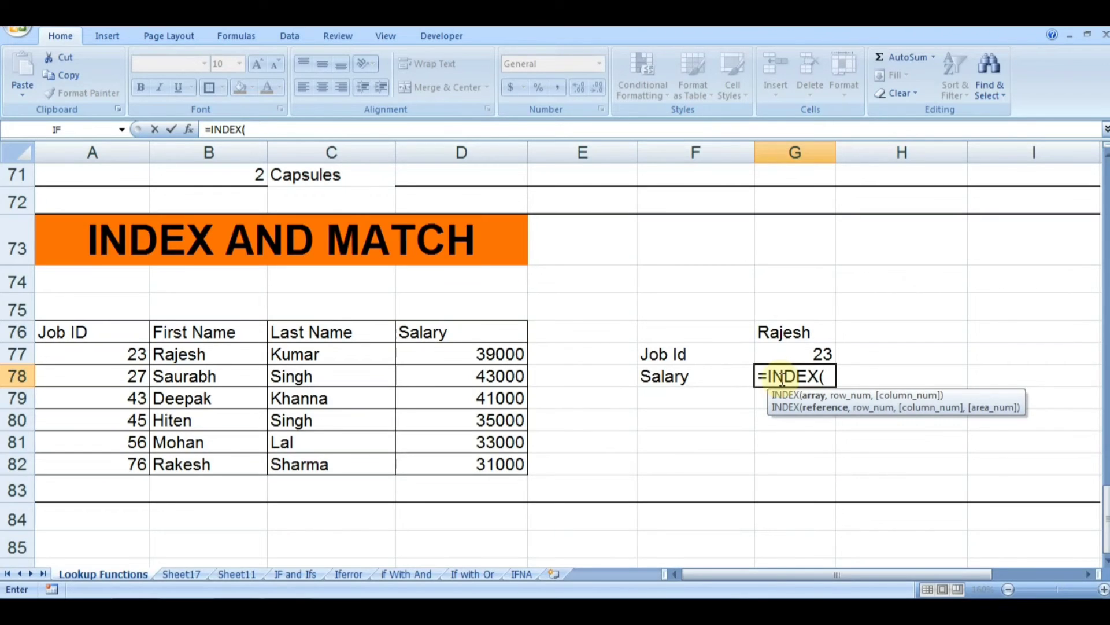
key(Left)
key(Left)
key(Left)
key(Up)
key(Up)
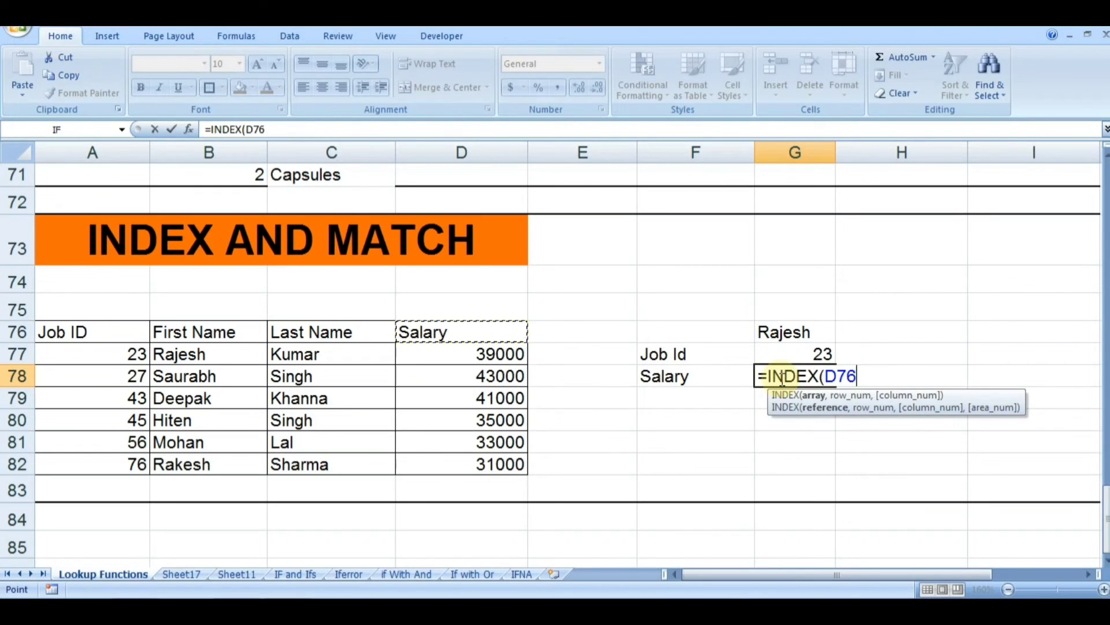
key(shift+Down)
key(shift+Down)
key(shift+Down)
key(shift+Down)
key(shift+Down)
key(shift+Down)
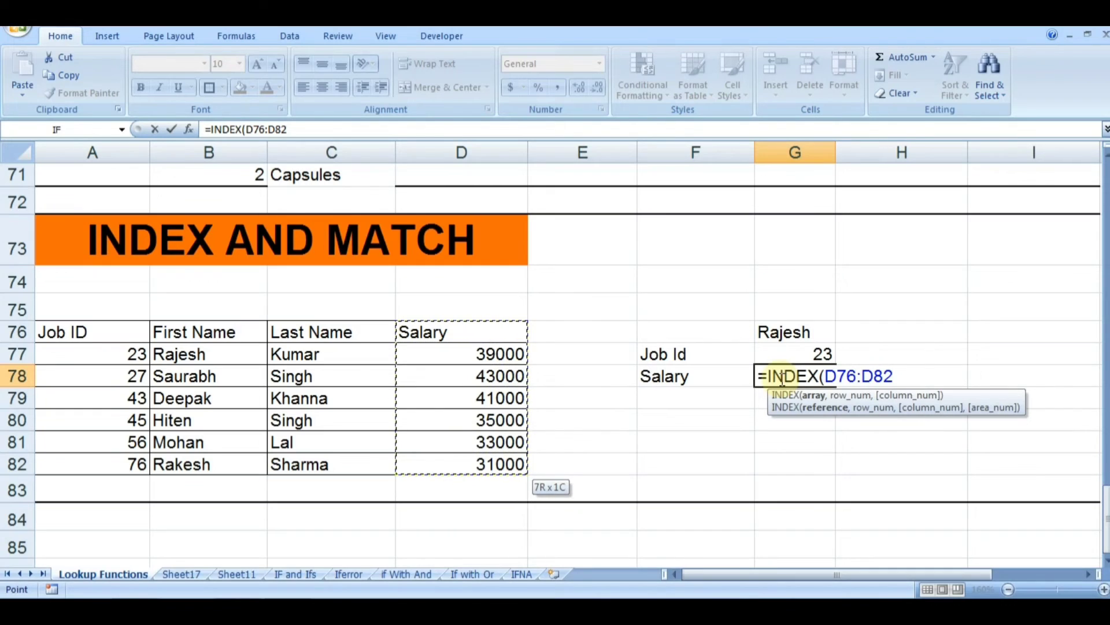
text(,)
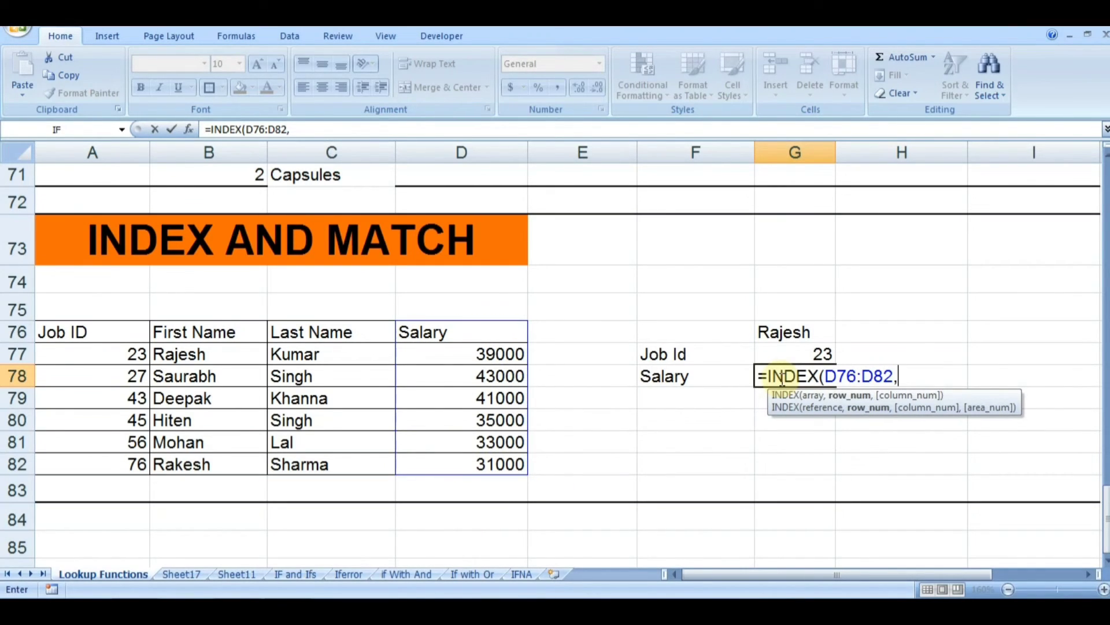
- Nest a MATCH function as the row number of the G78 formula, with G76 as its lookup value
text(match)
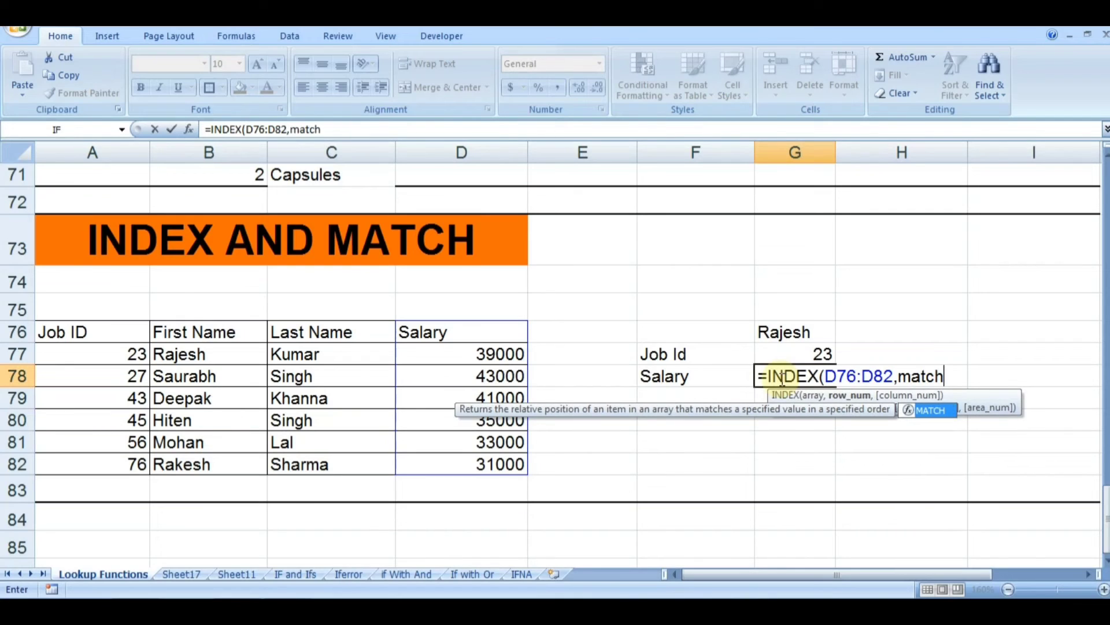
key(Tab)
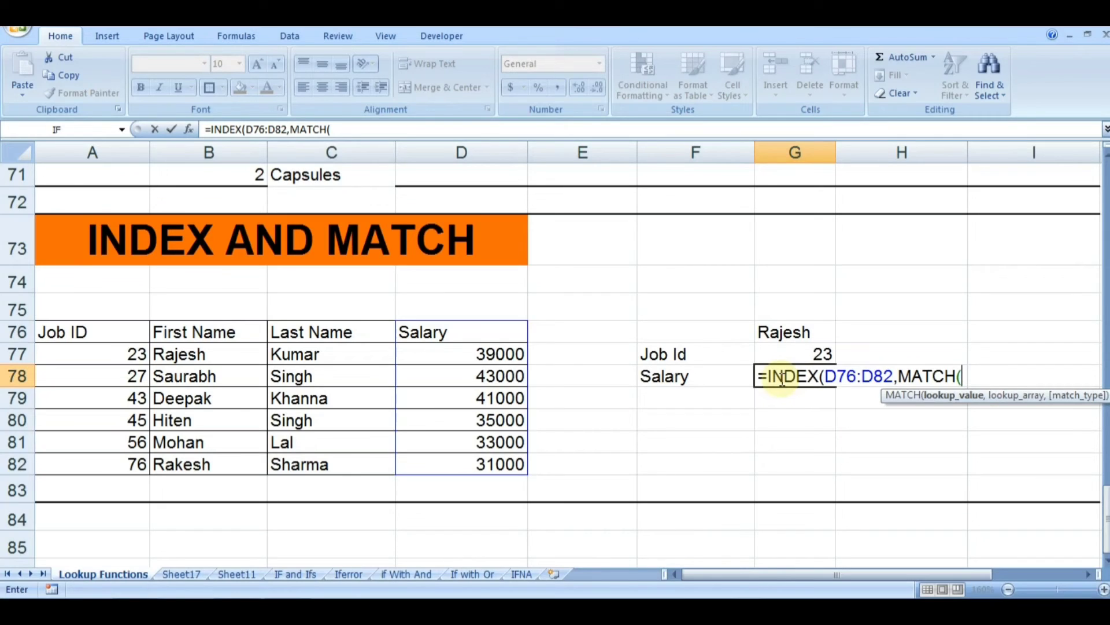
key(Up)
key(Up)
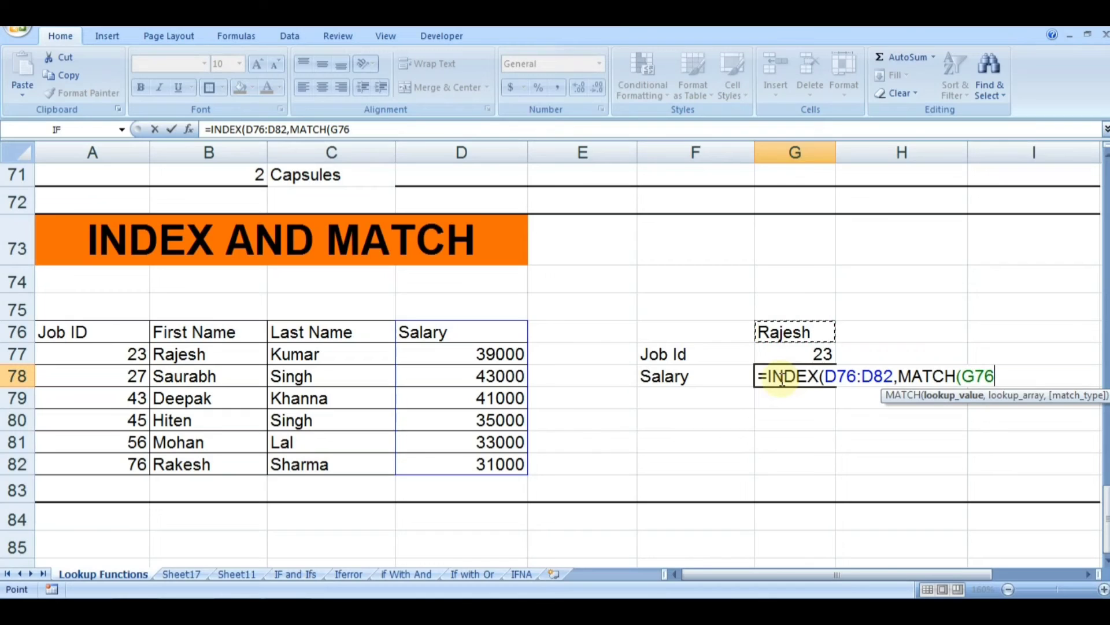
text(,)
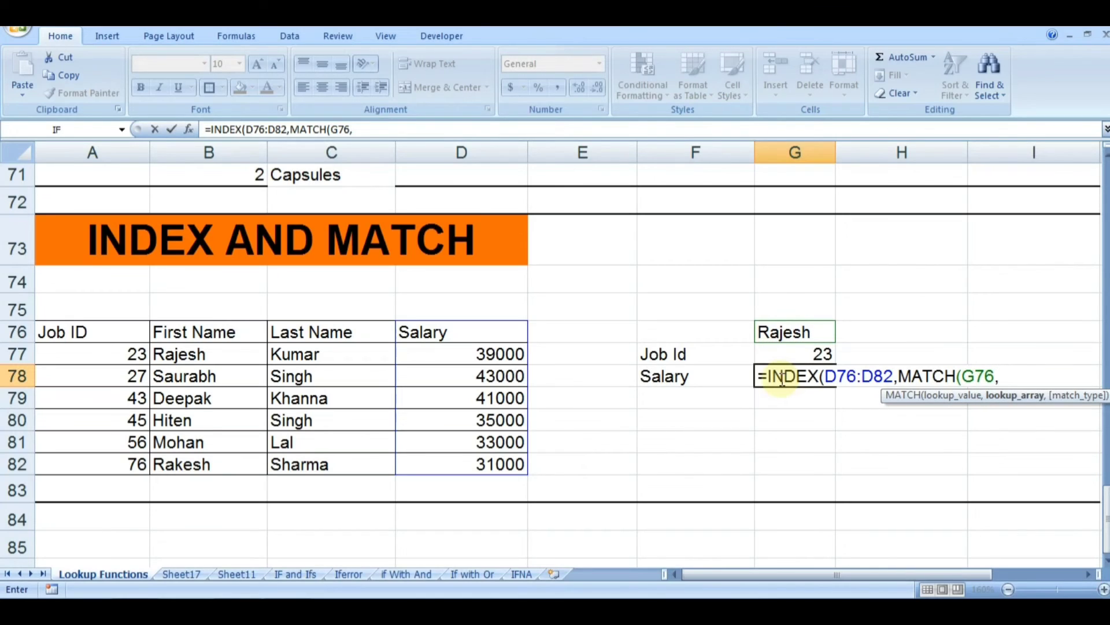
- Set the First Name range B76:B82 as the lookup array of the MATCH function in G78
click(187, 334)
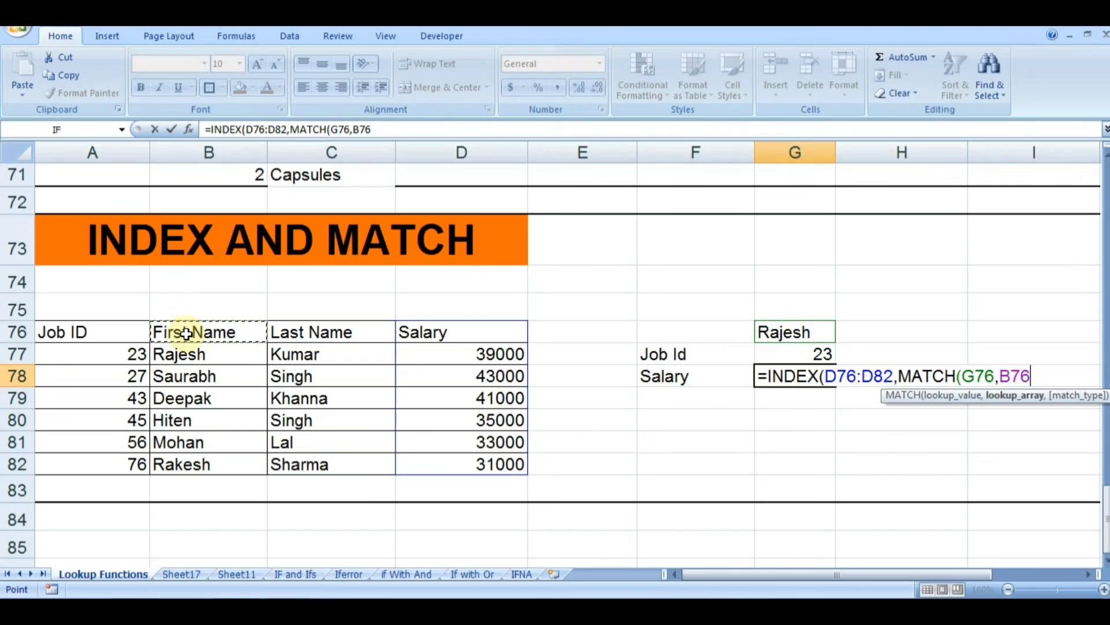
key(shift+Down)
key(shift+Down)
key(shift+Down)
key(shift+Down)
key(shift+Down)
key(shift+Down)
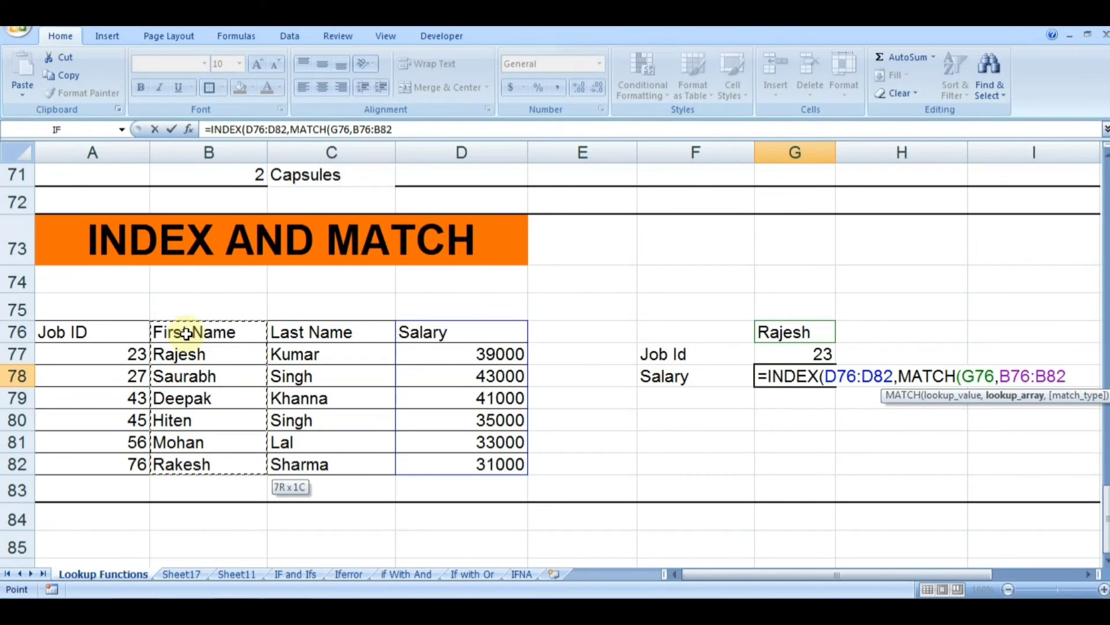
text(,)
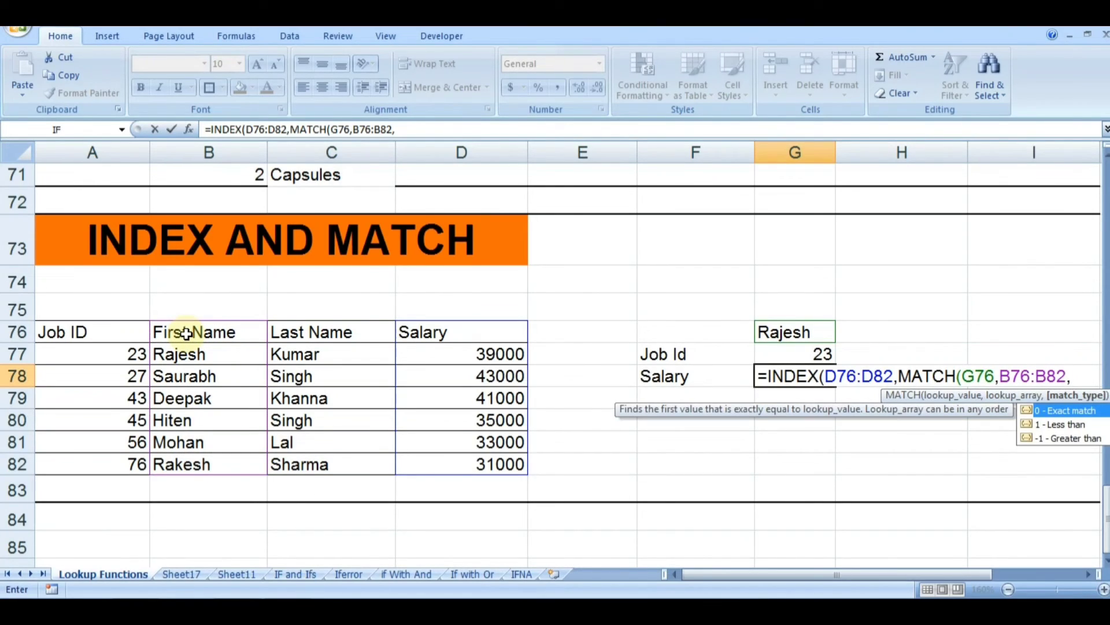
- Complete the Salary formula in G78 with match type 0 for MATCH and column number 0 for INDEX
text(0))
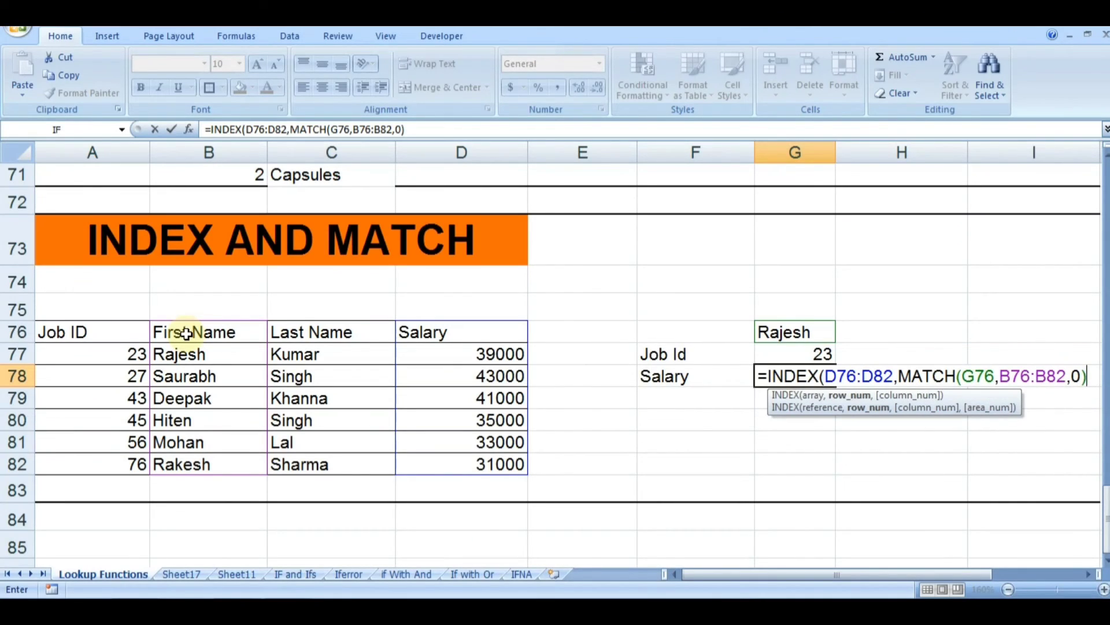
text(,)
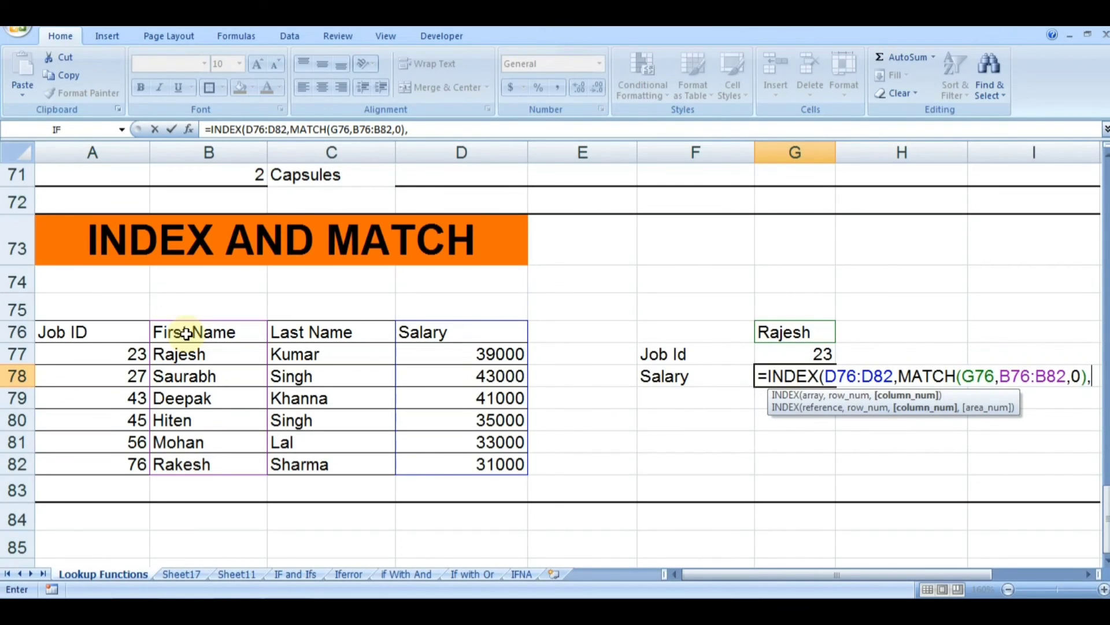
text(0))
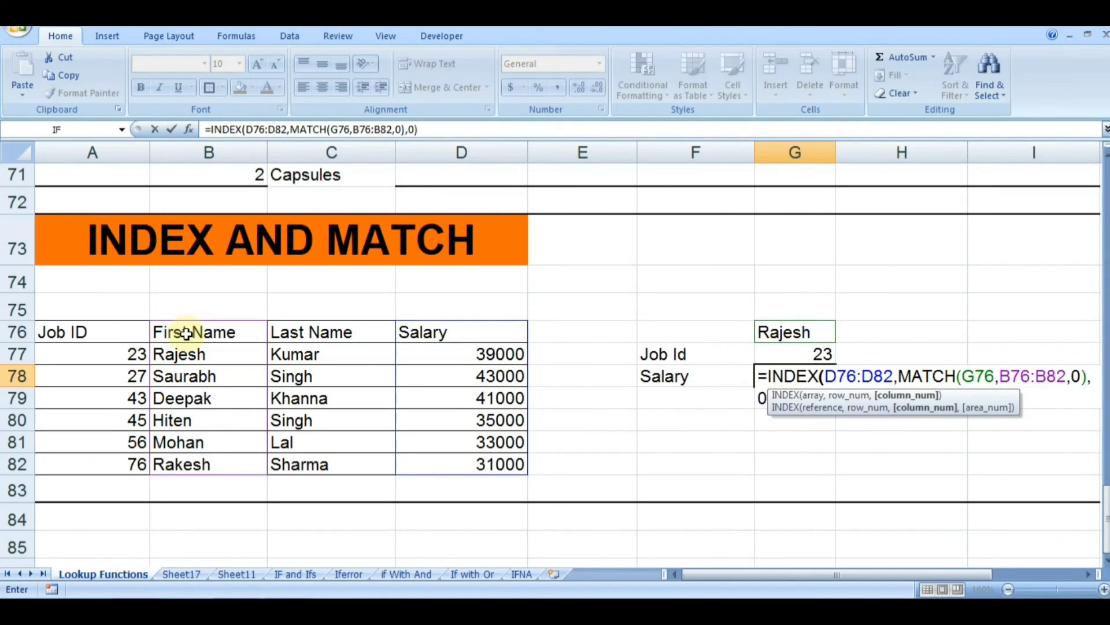
key(Return)
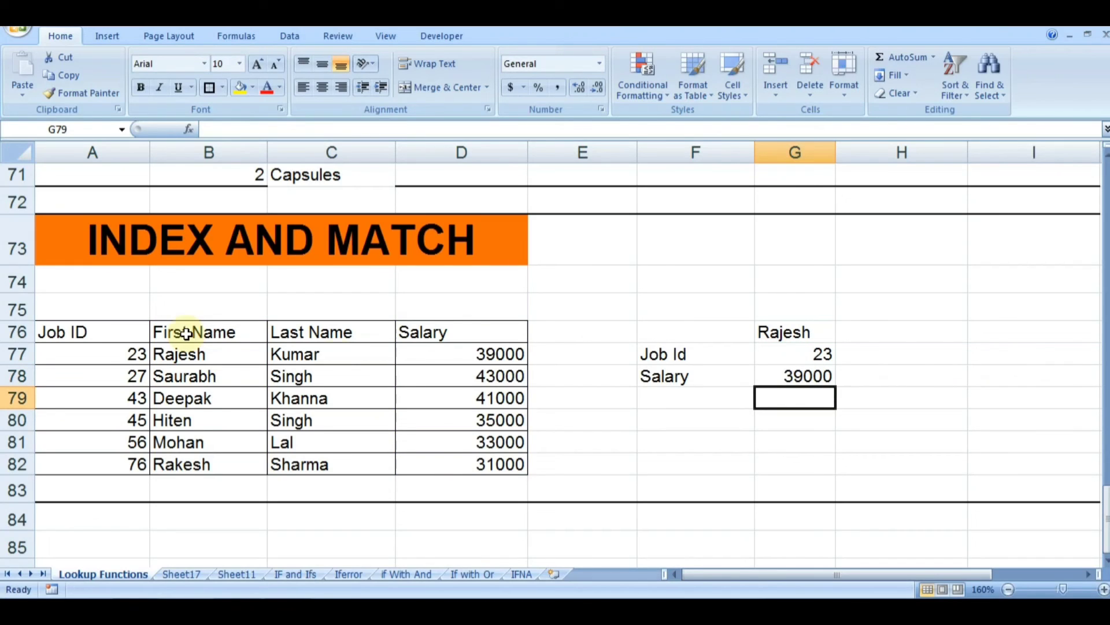
- Compare the Salary result in G78 with the table's salary in D77 and first name in B77
click(784, 378)
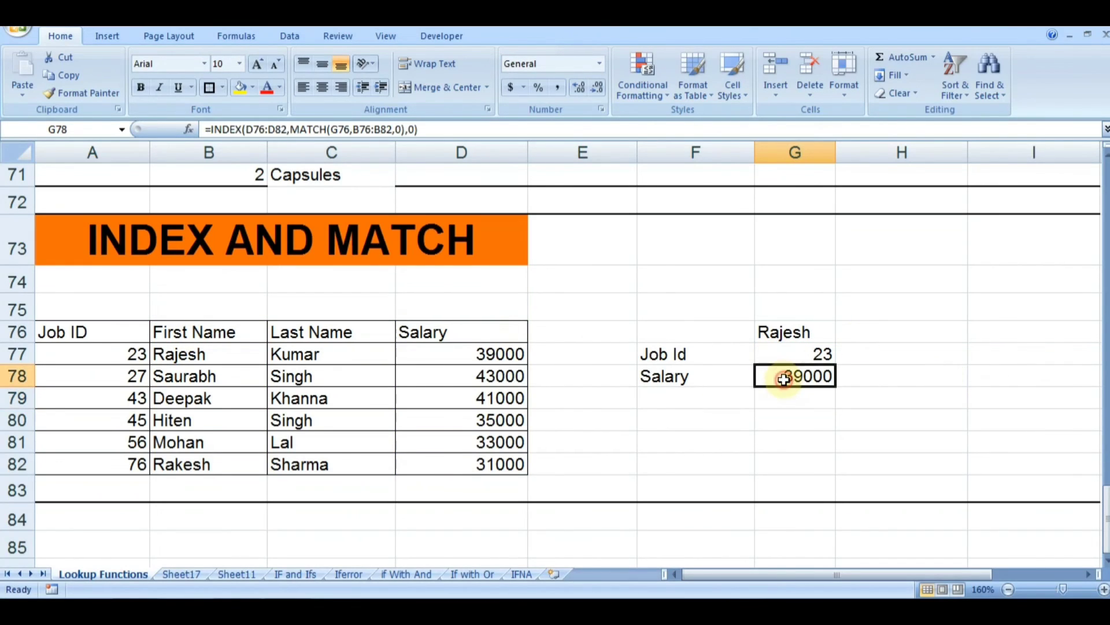
click(487, 357)
click(188, 354)
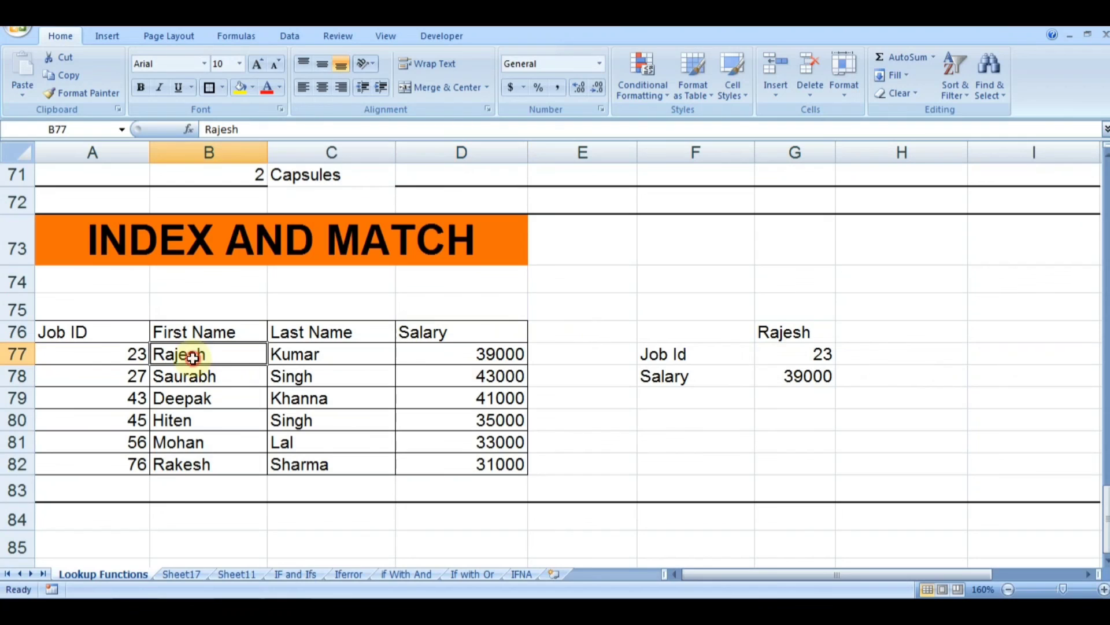
- Replace the lookup name in G76 with the first name listed in B79
click(792, 331)
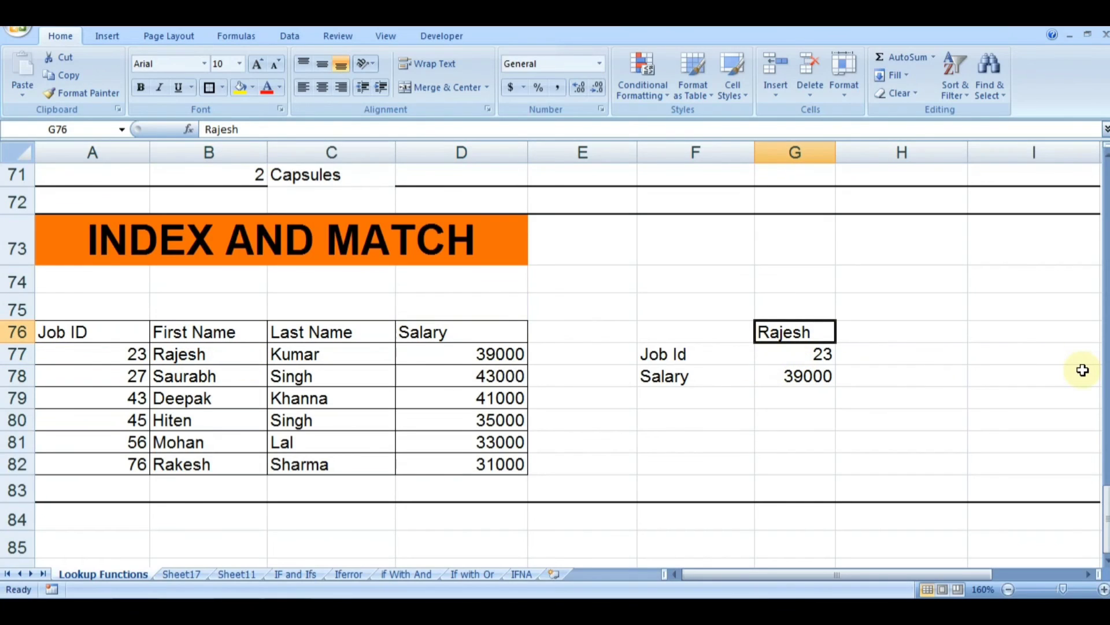
key(BackSpace)
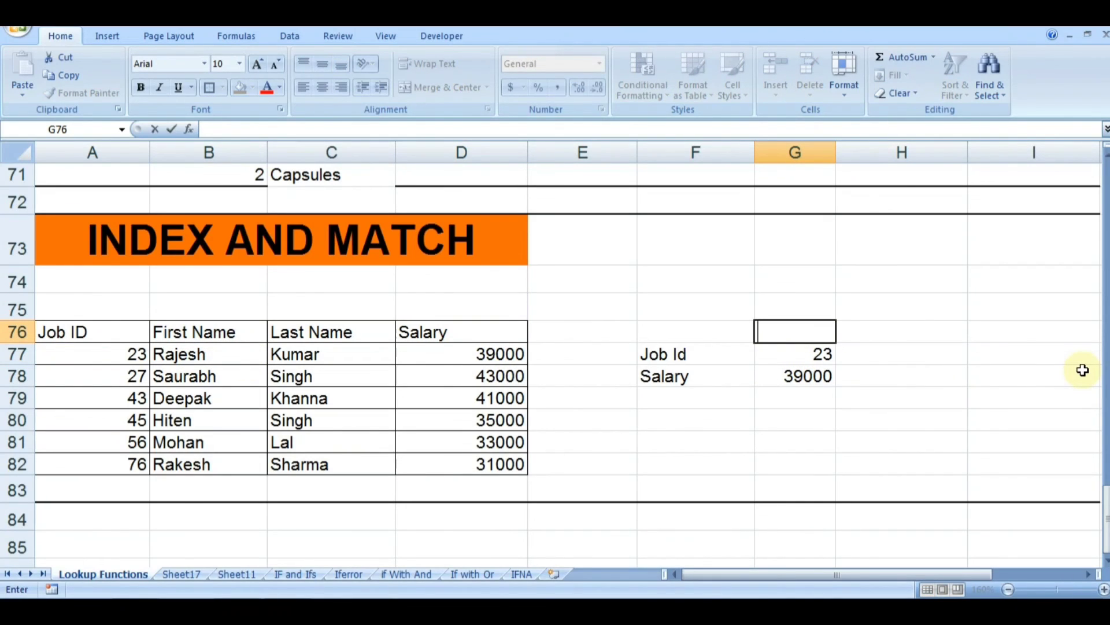
text(Deepak)
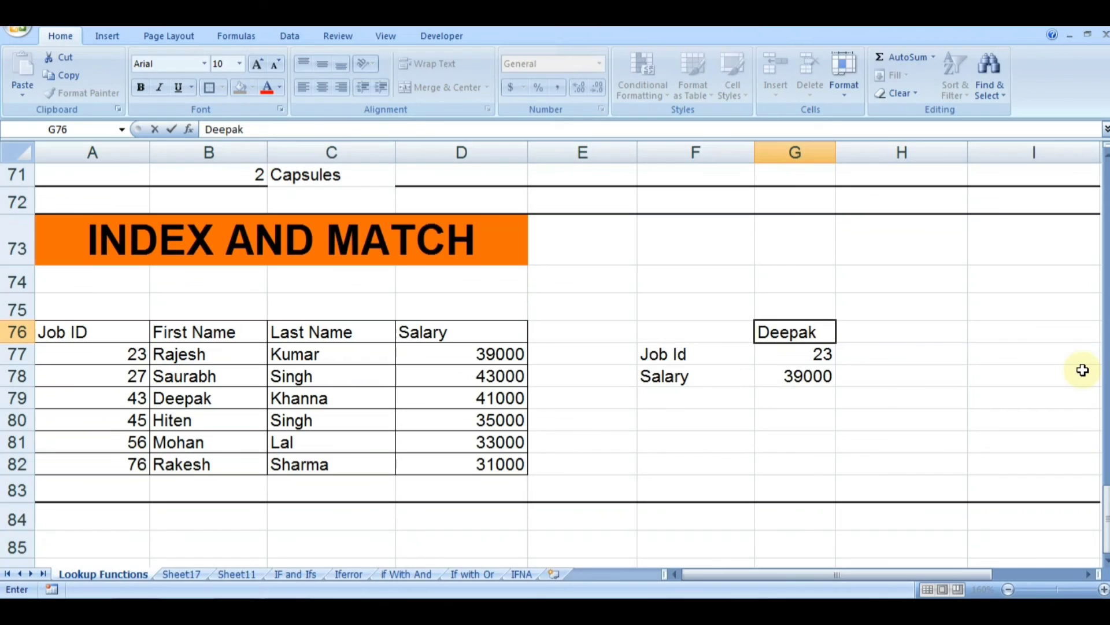
key(Return)
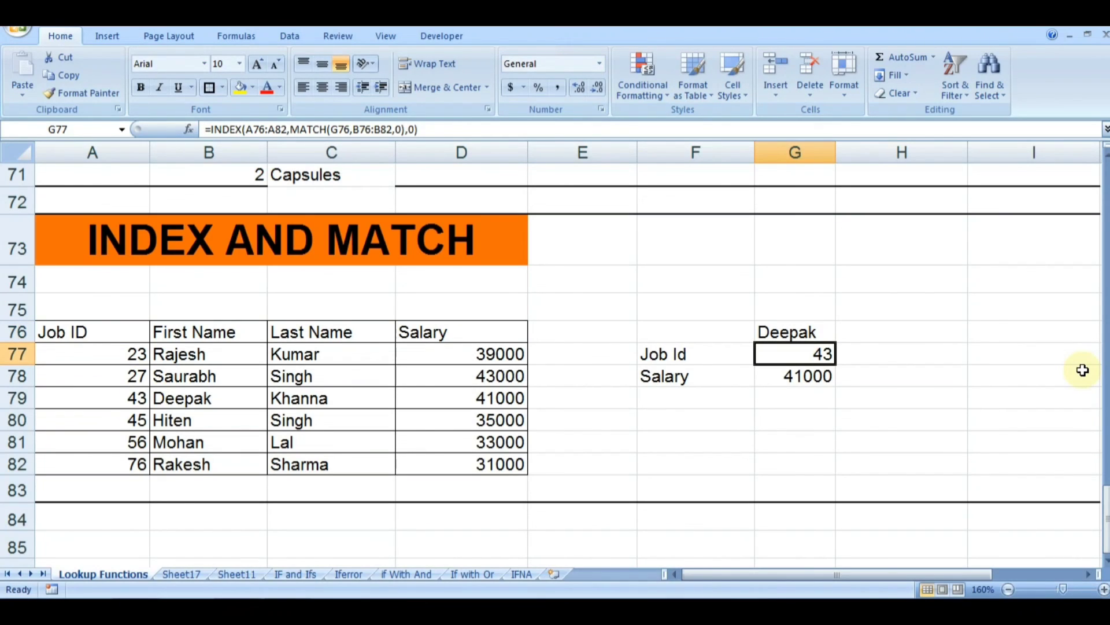
click(712, 431)
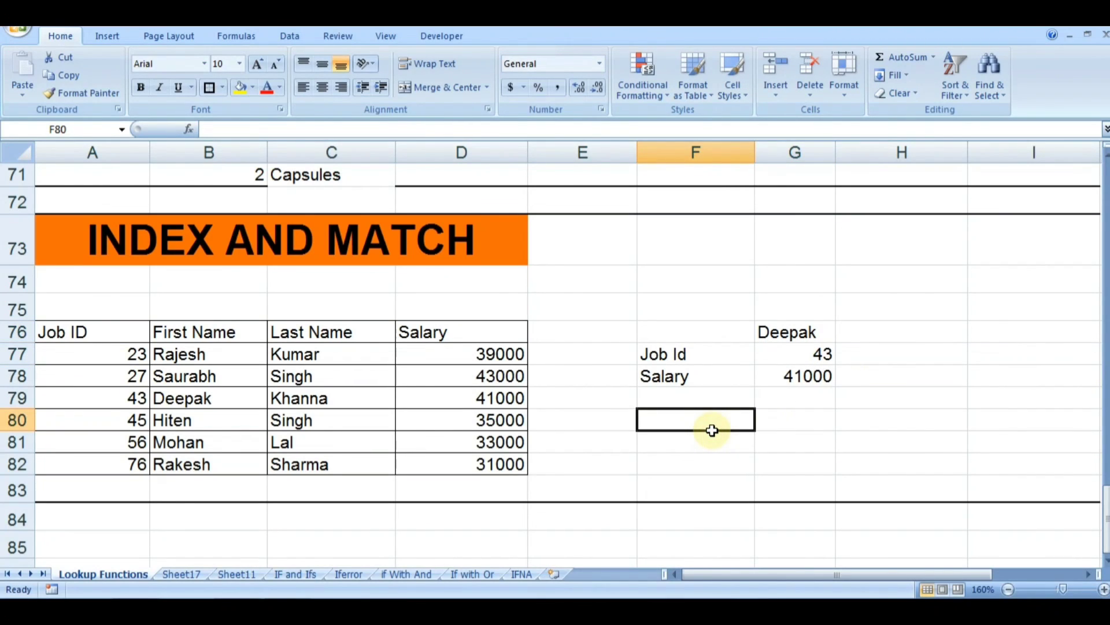